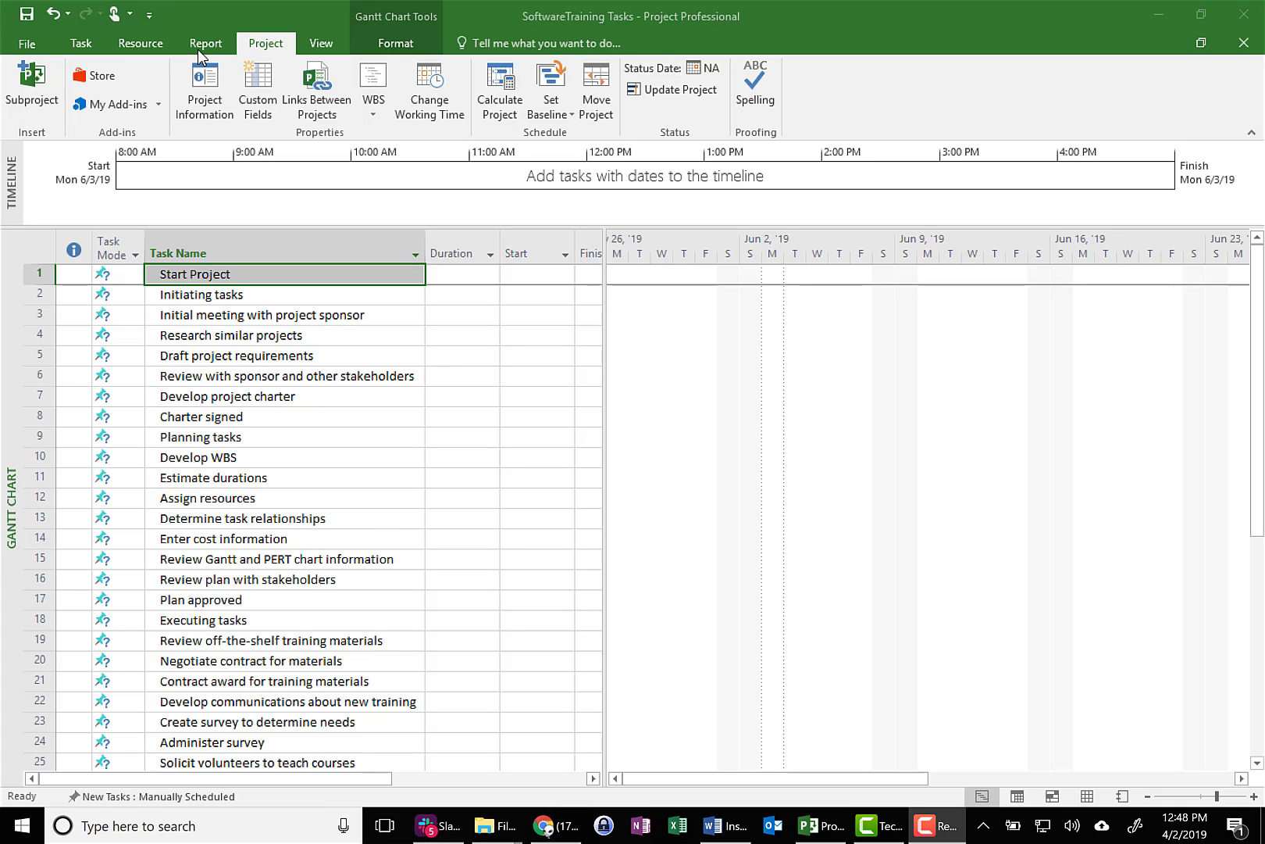
Set the project's start date to June 3, 2019 in the project information.
click(269, 47)
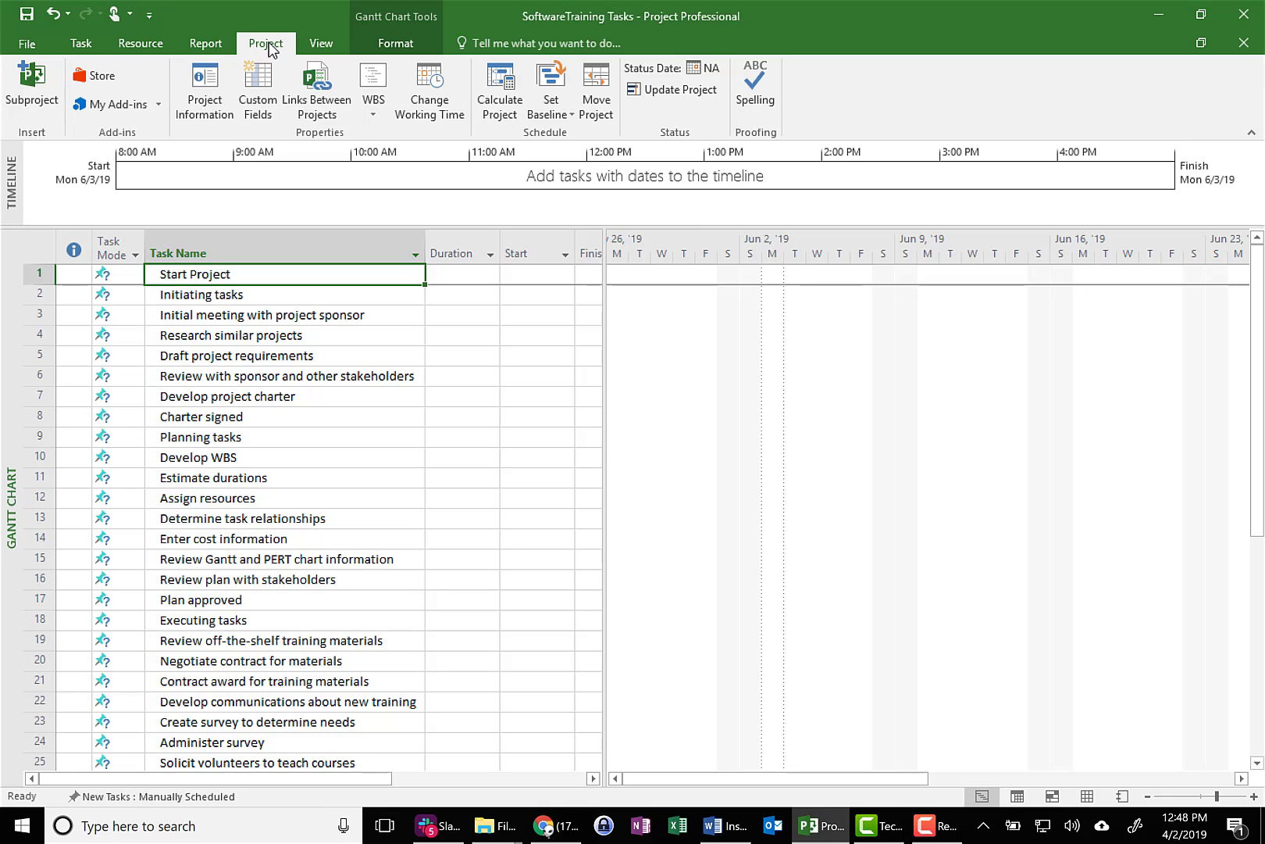
click(205, 105)
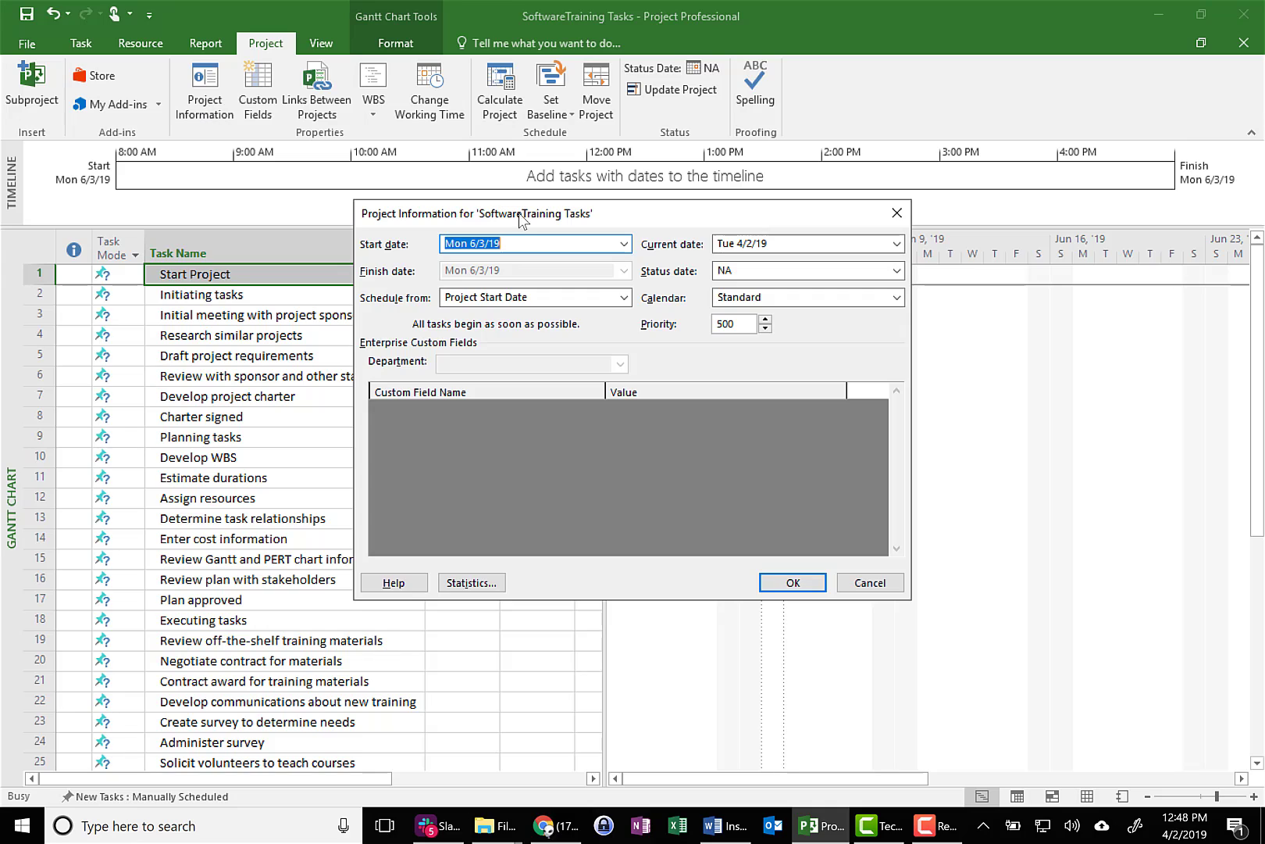
click(626, 245)
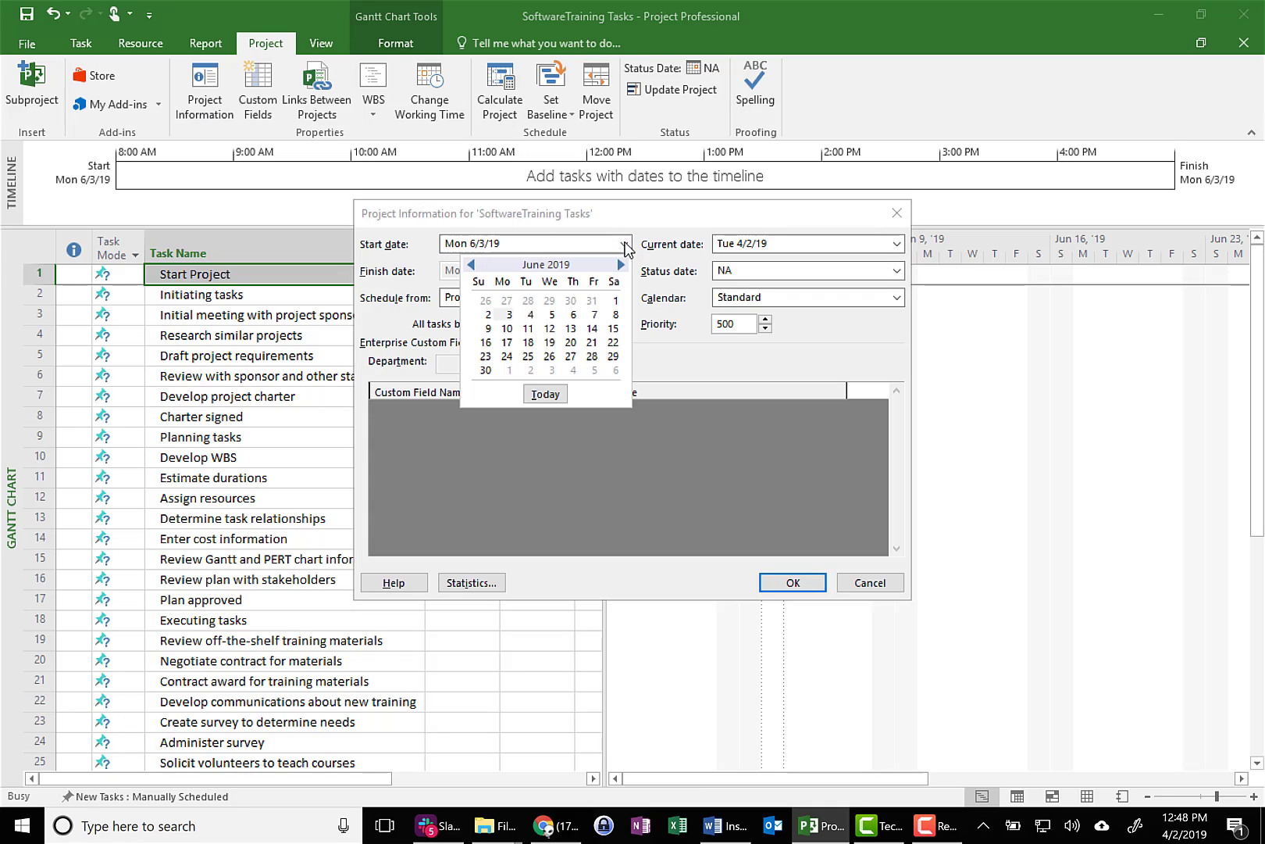
click(508, 315)
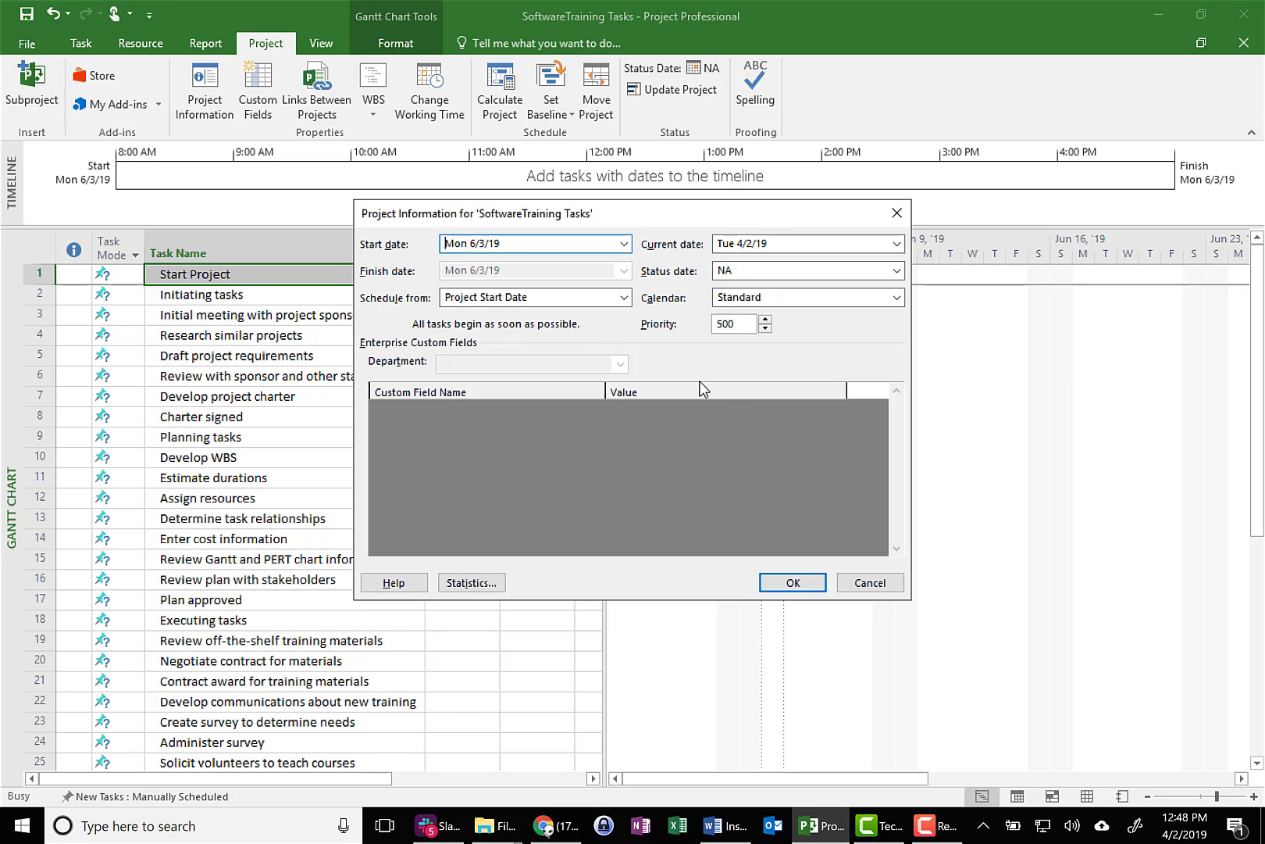
click(799, 583)
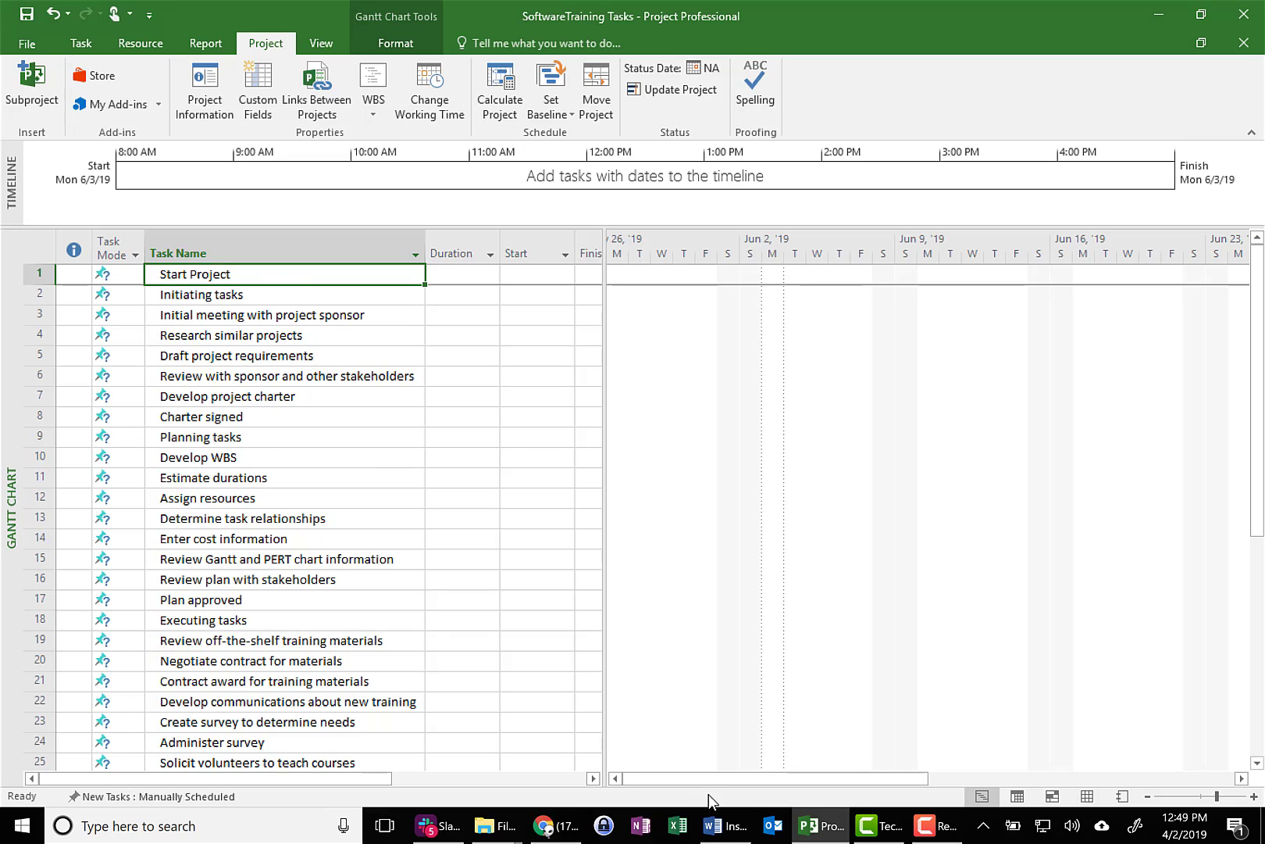
Check the section hints in the Word instructions, then in Project indent the tasks from Initiating tasks through Charter signed under Start Project.
click(729, 830)
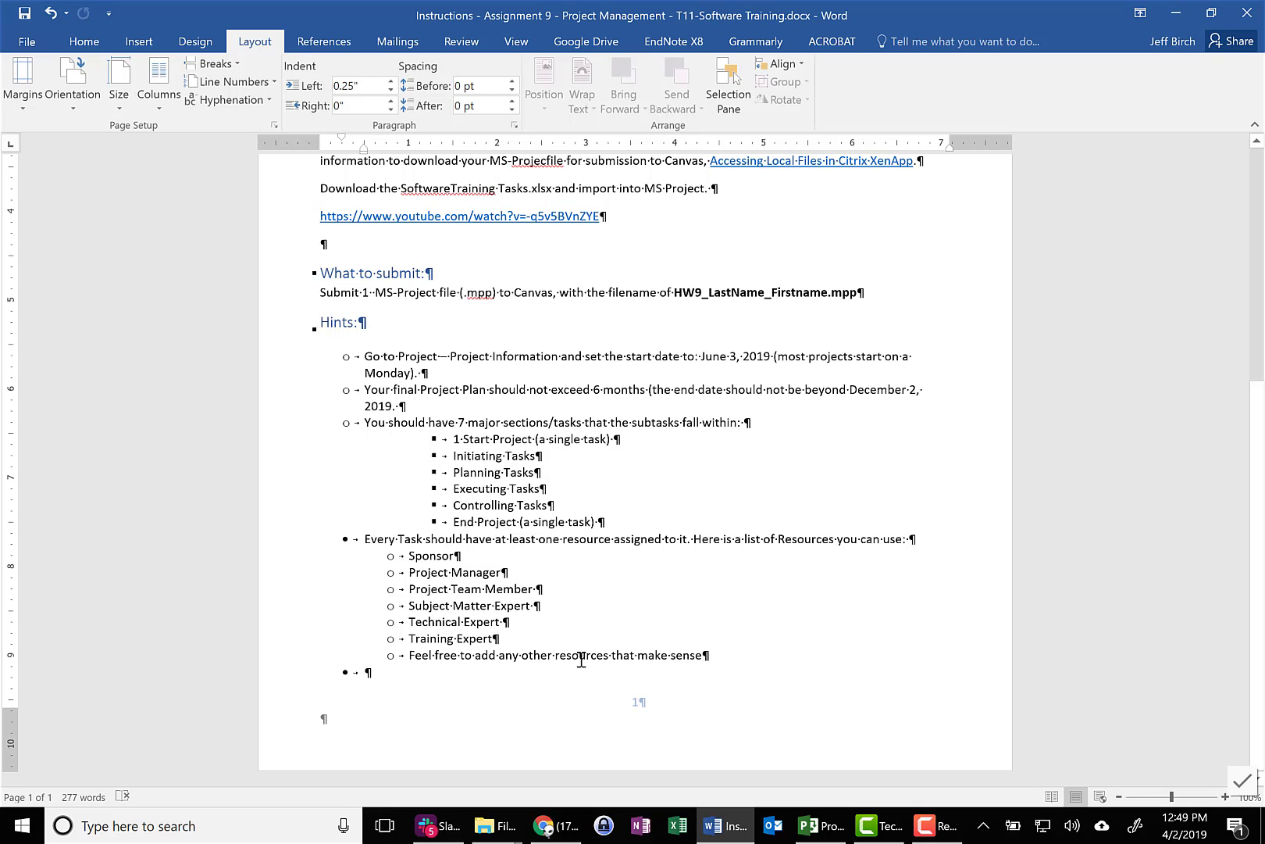
click(818, 826)
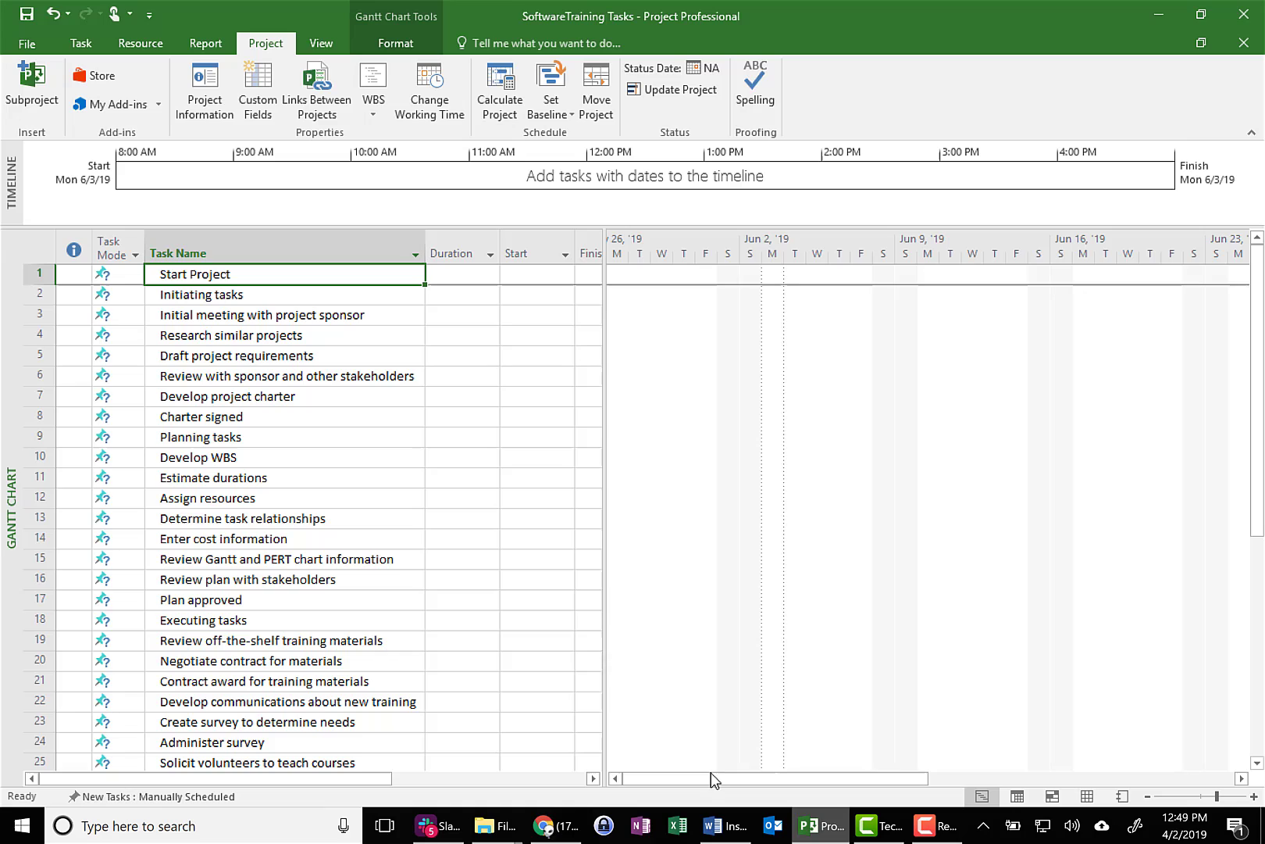
click(248, 296)
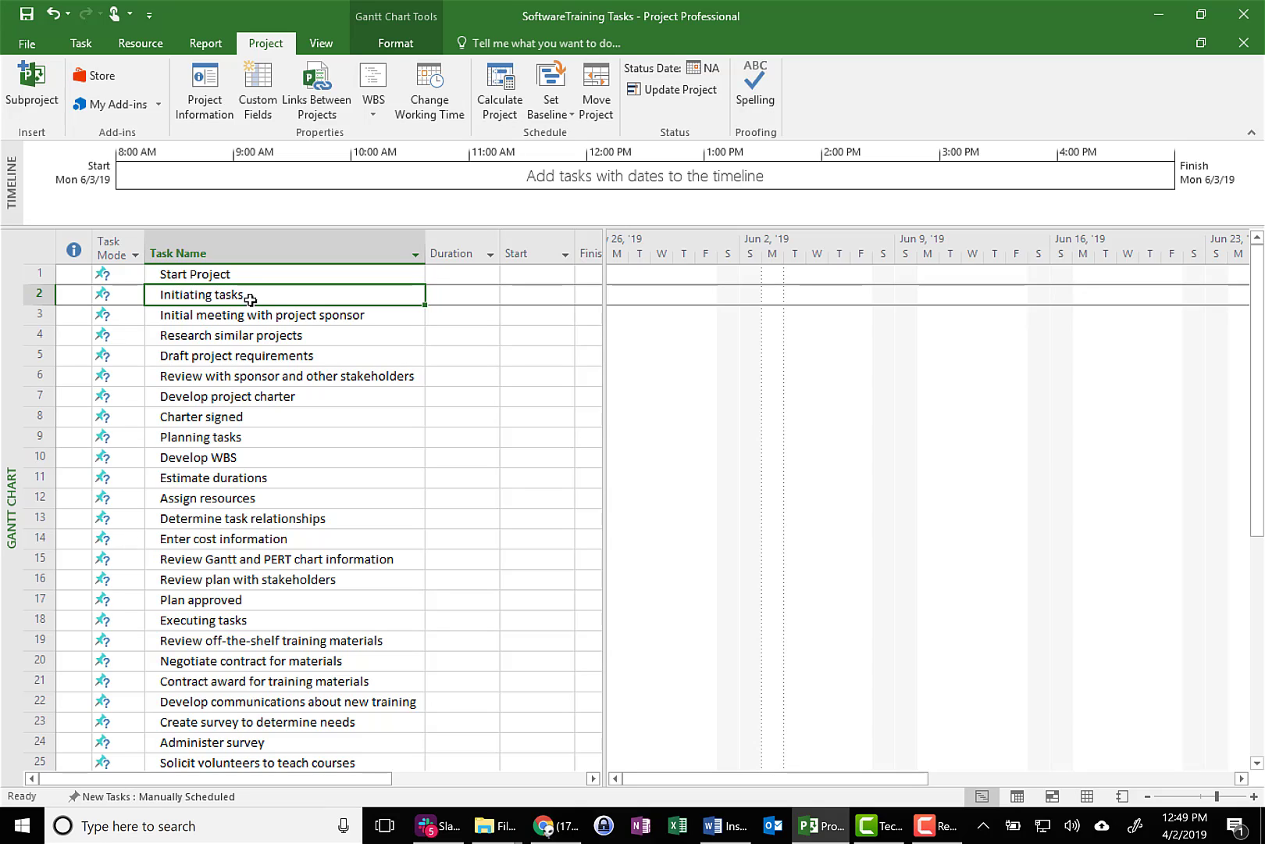
drag(250, 300, 243, 416)
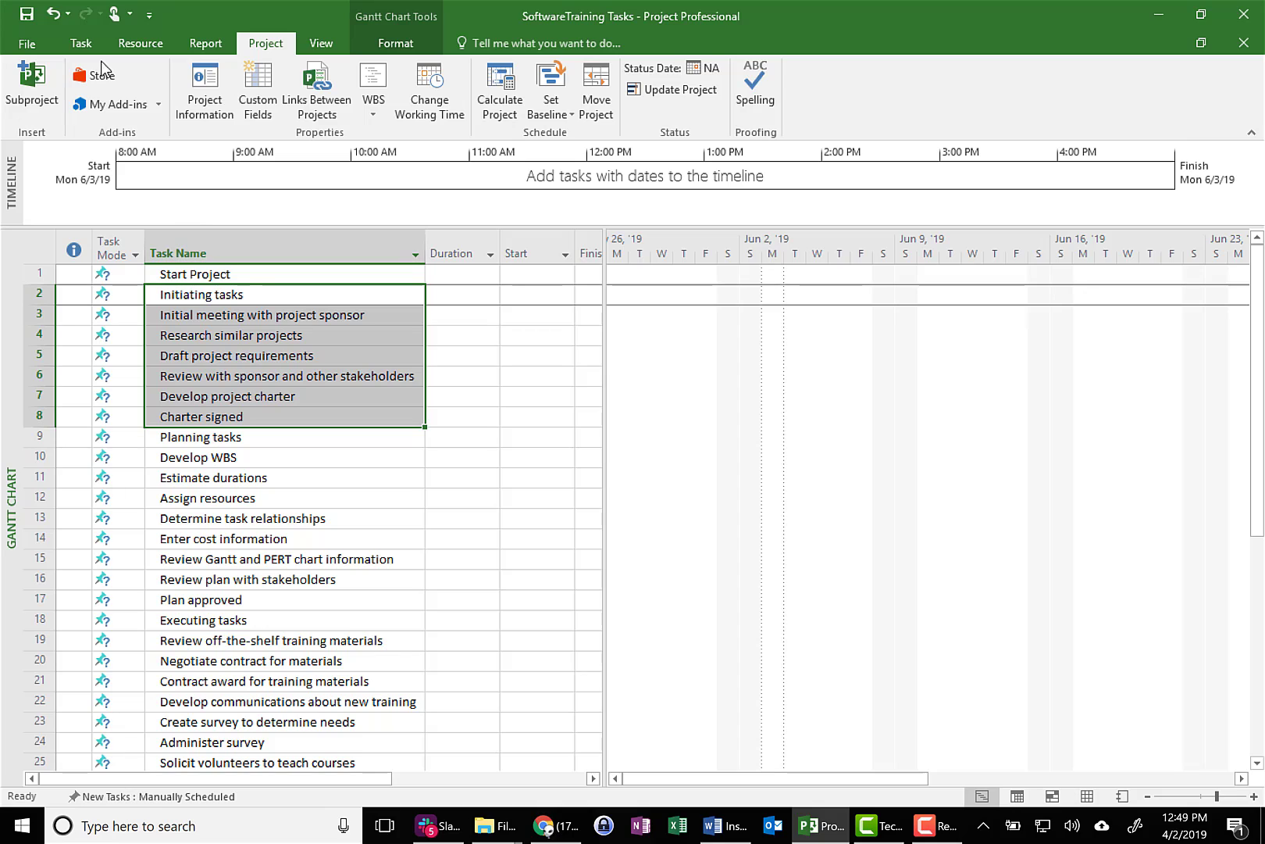
click(81, 43)
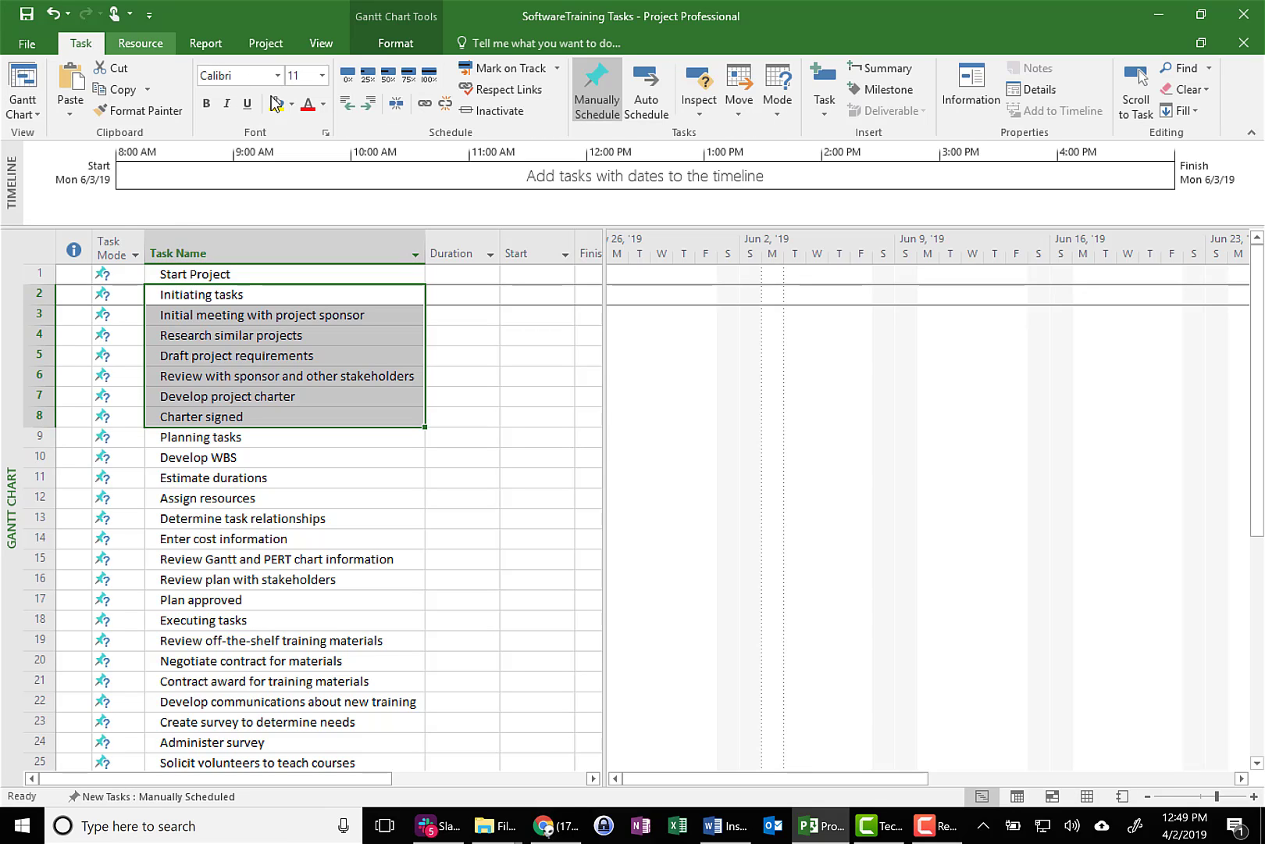
click(371, 109)
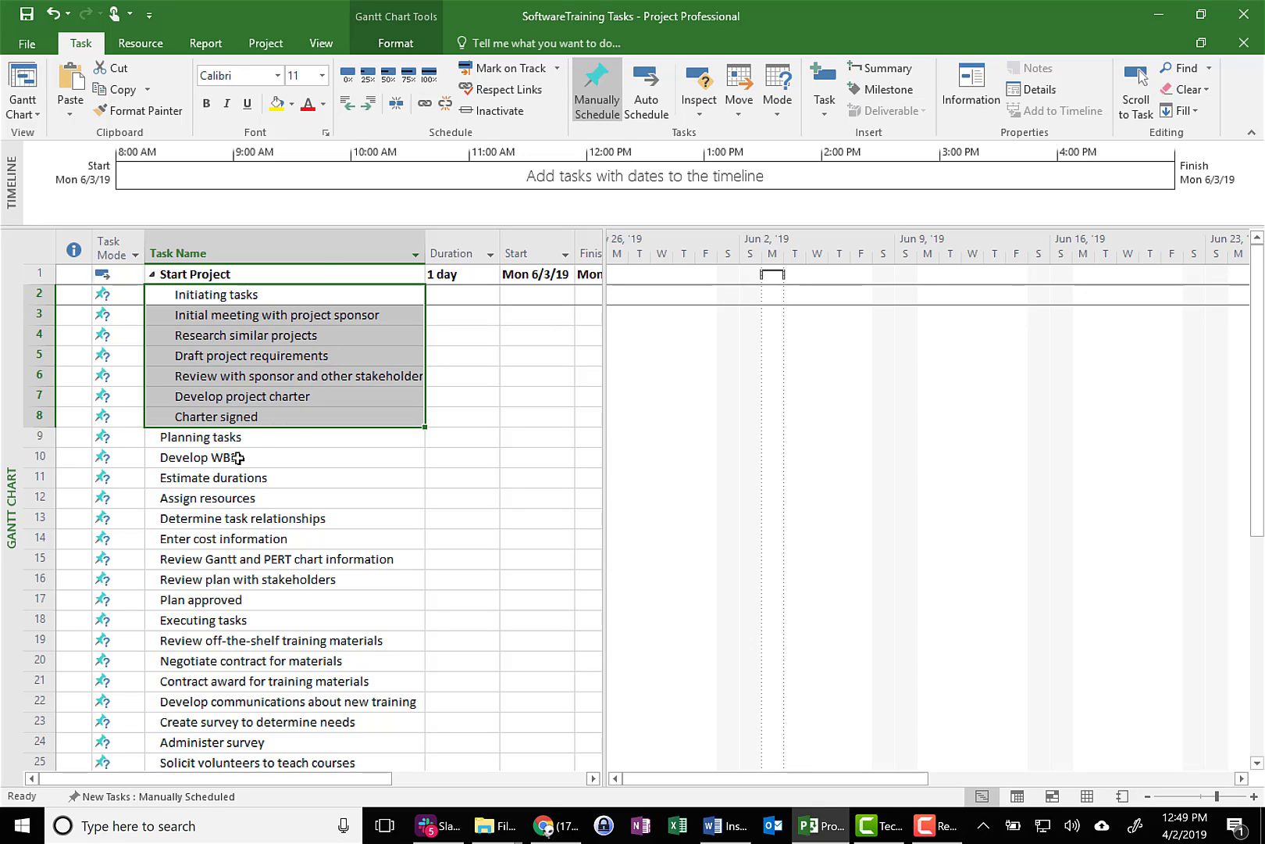
Indent Develop WBS through Plan approved under Planning tasks, and Review off-the-shelf training materials through Start classes under Executing tasks.
drag(238, 457, 244, 599)
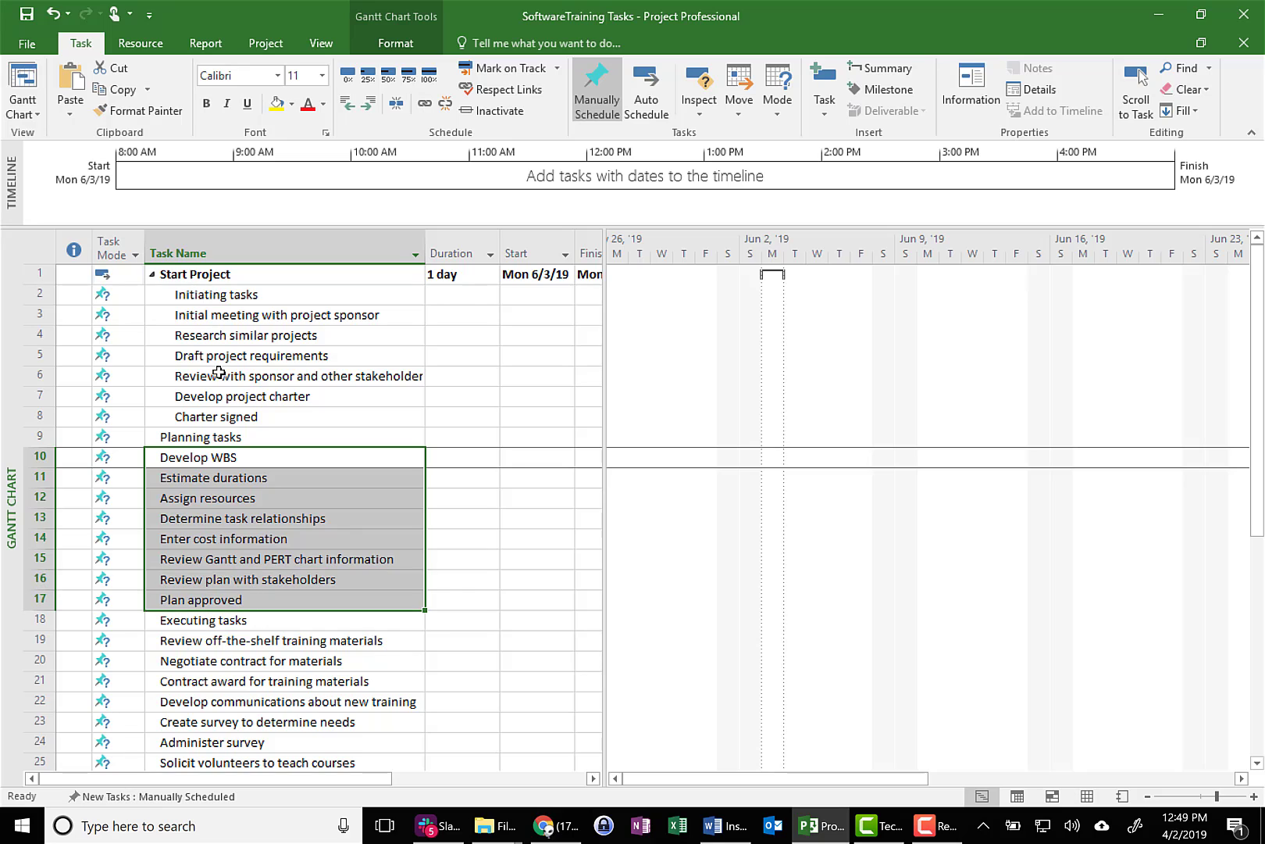
click(367, 106)
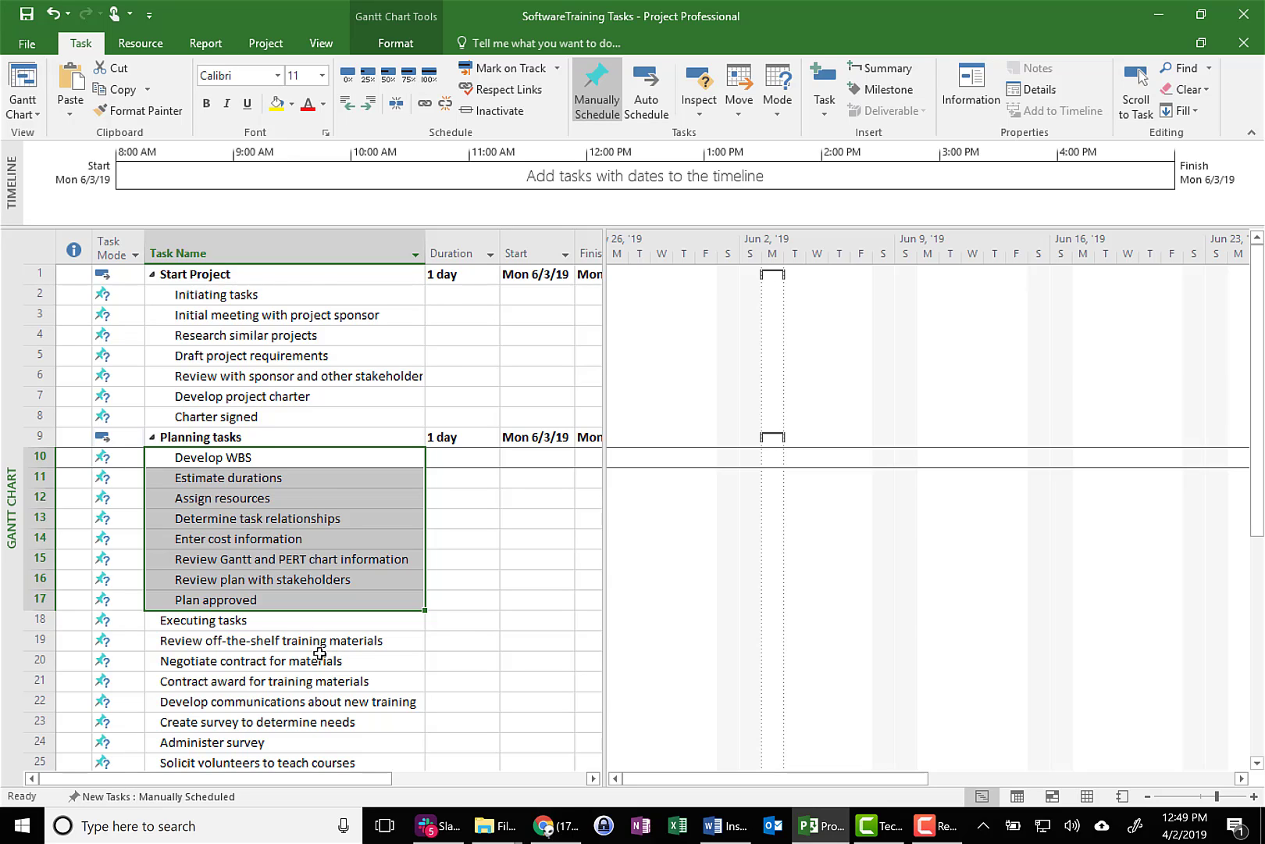
scroll(320, 653, down, 3)
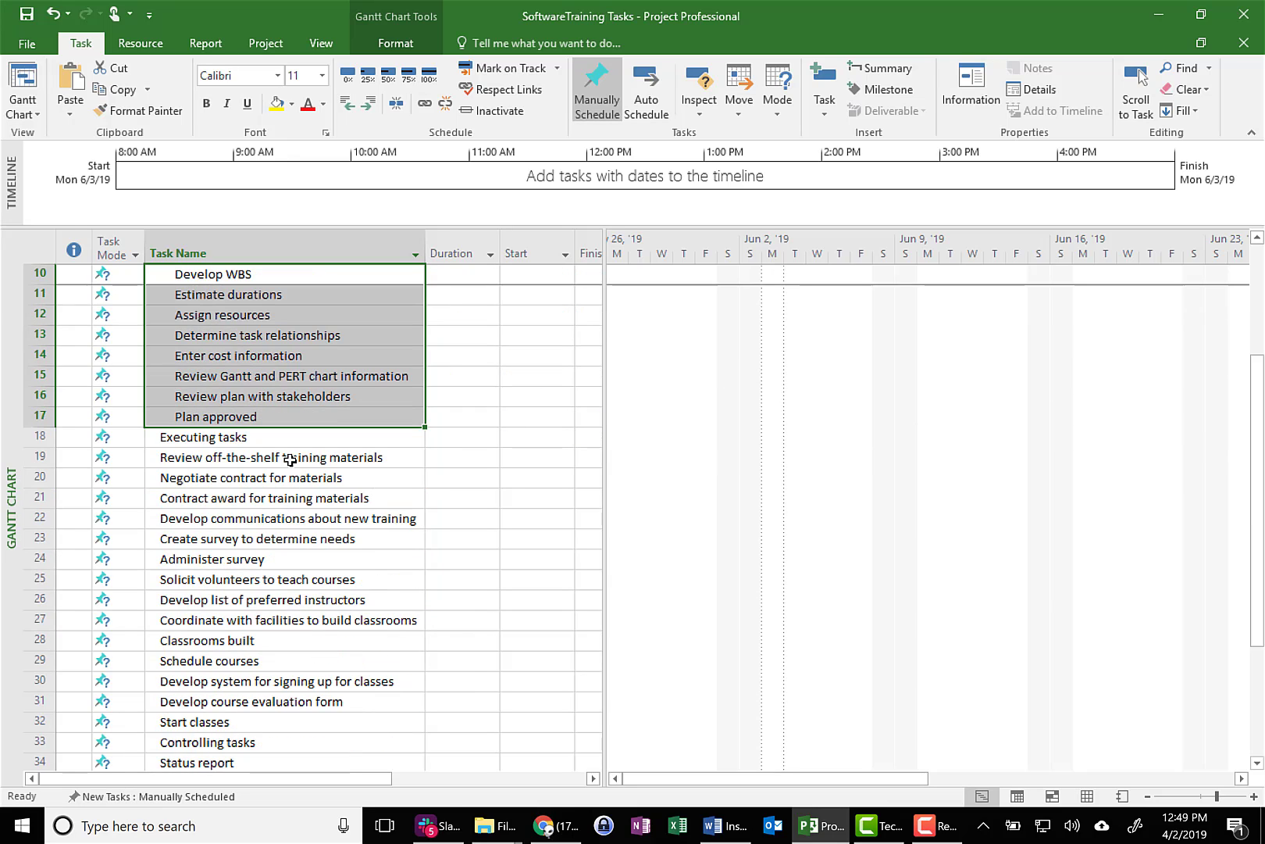
drag(290, 458, 282, 707)
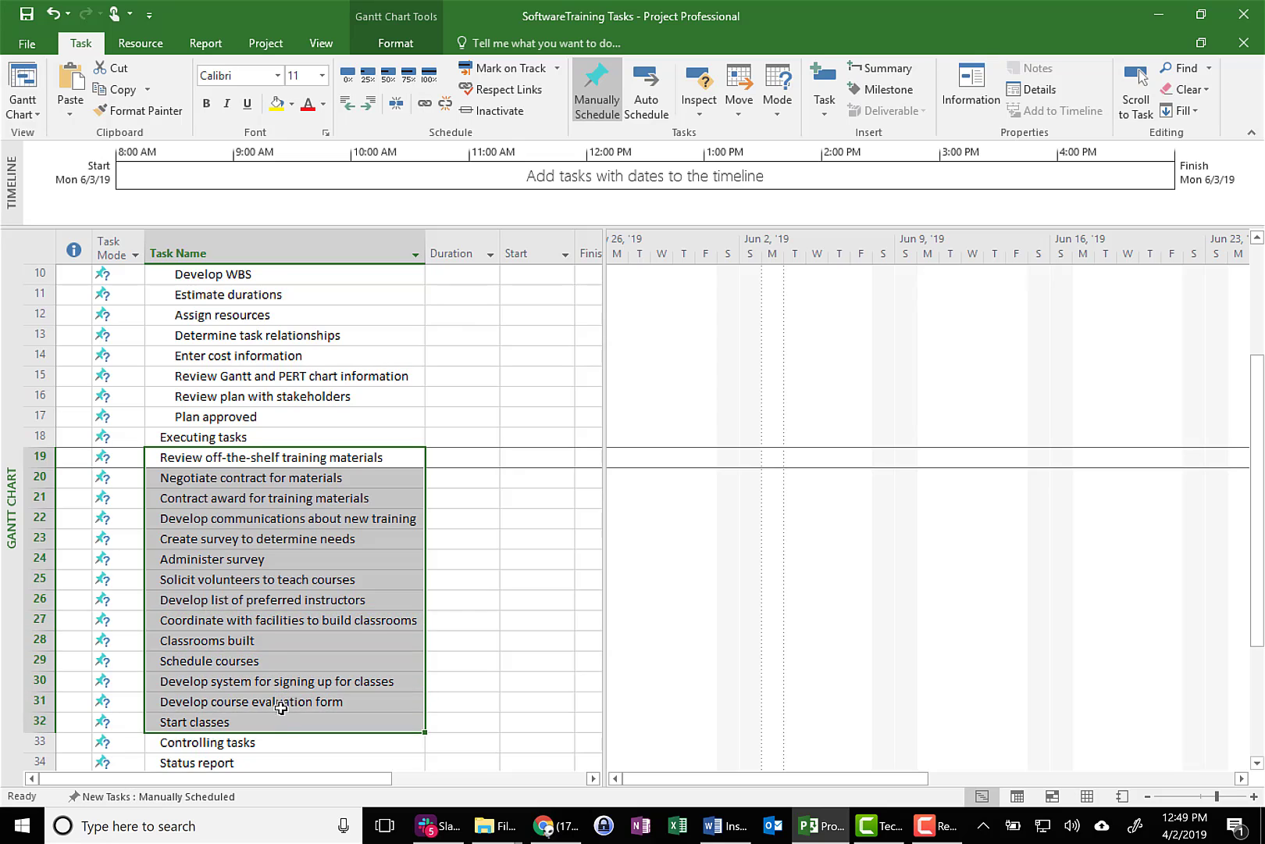
click(369, 111)
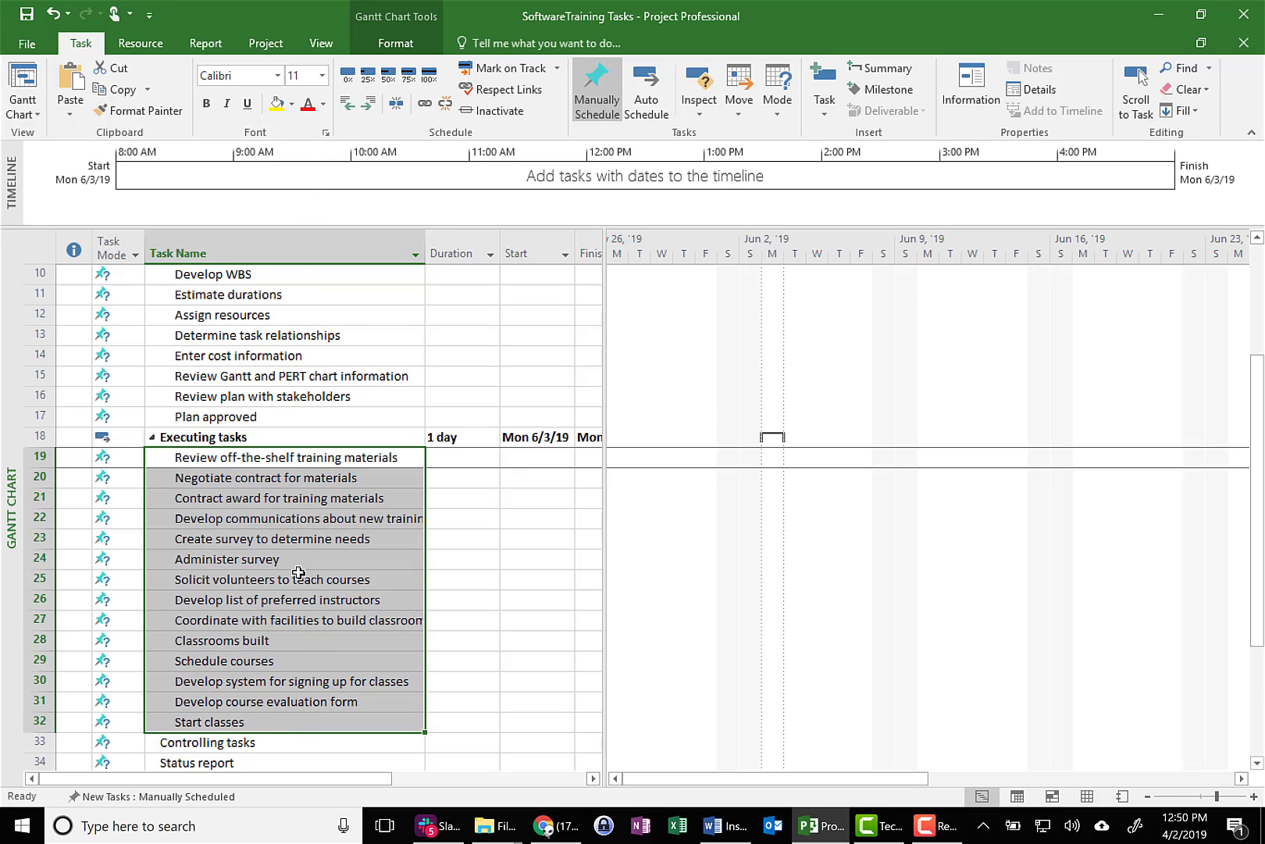
Indent Status report through Adjust plan under Controlling tasks, and Prepare final project report through Prepare lessons learned under Closing tasks.
scroll(298, 573, down, 1)
scroll(299, 572, down, 2)
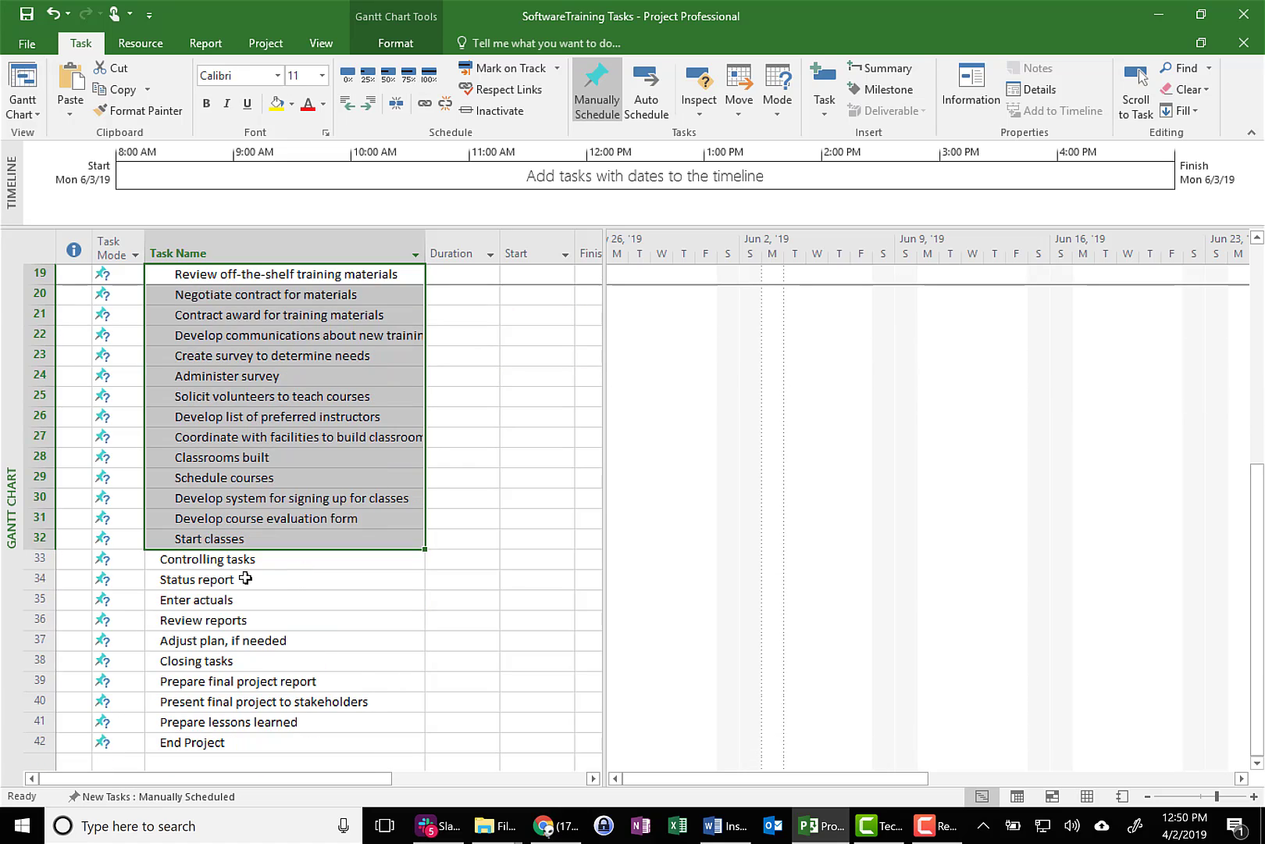
drag(244, 579, 248, 638)
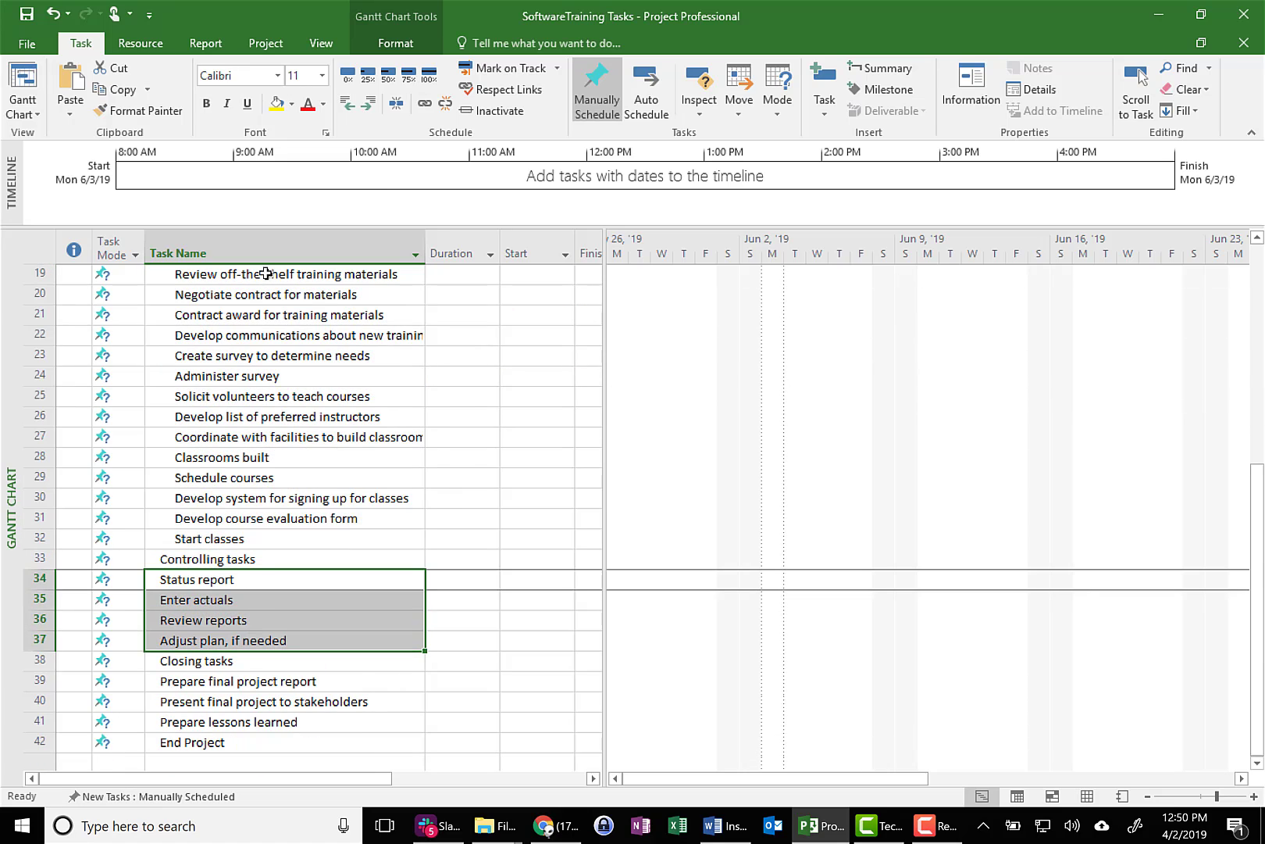
click(367, 102)
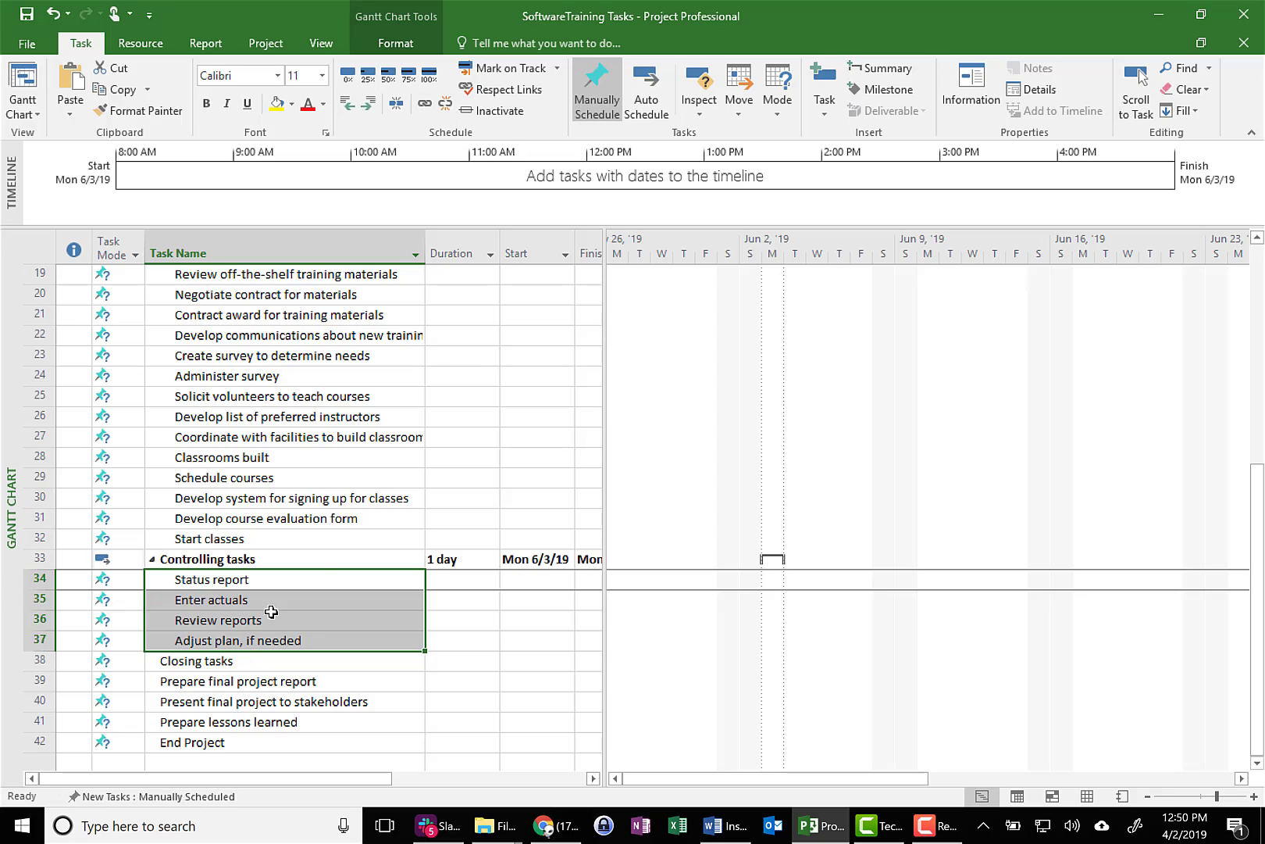
drag(242, 686, 255, 722)
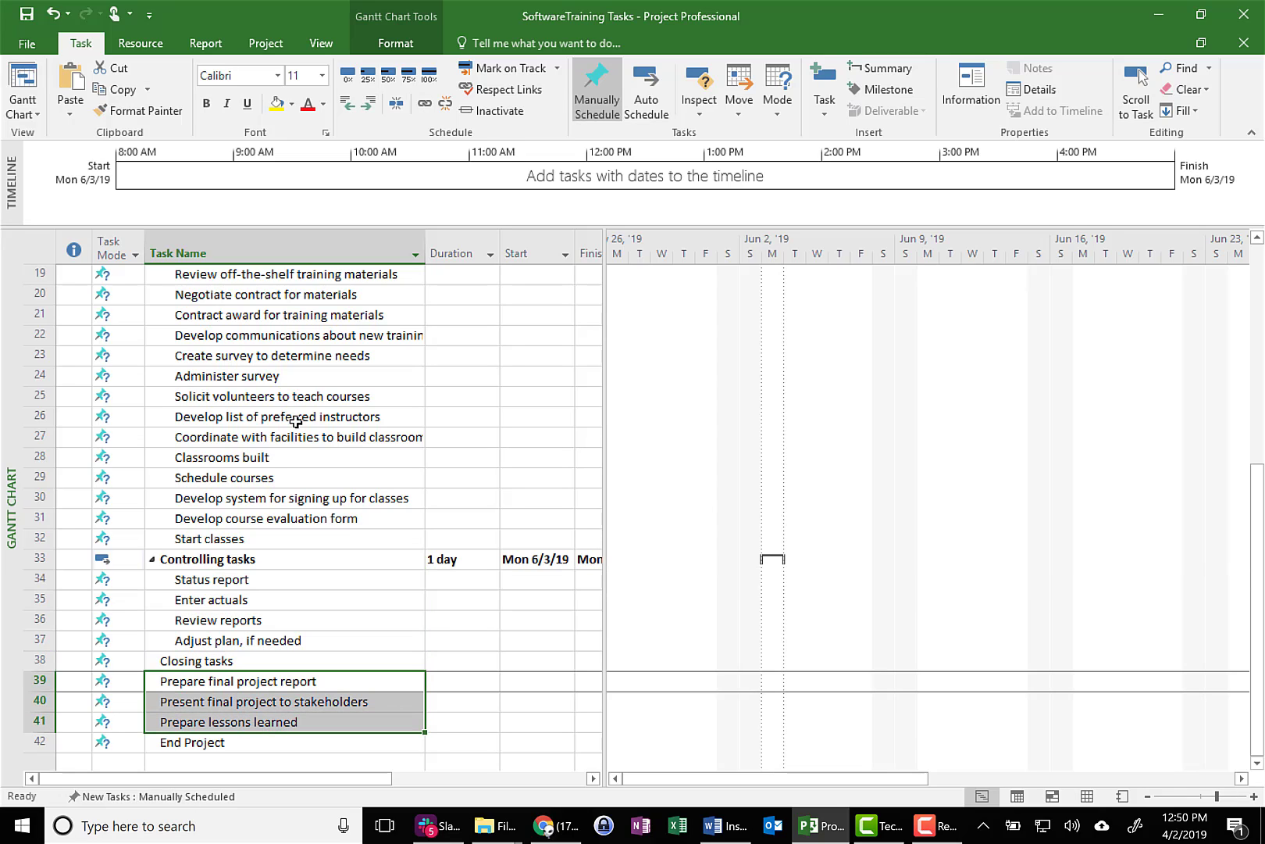
click(367, 104)
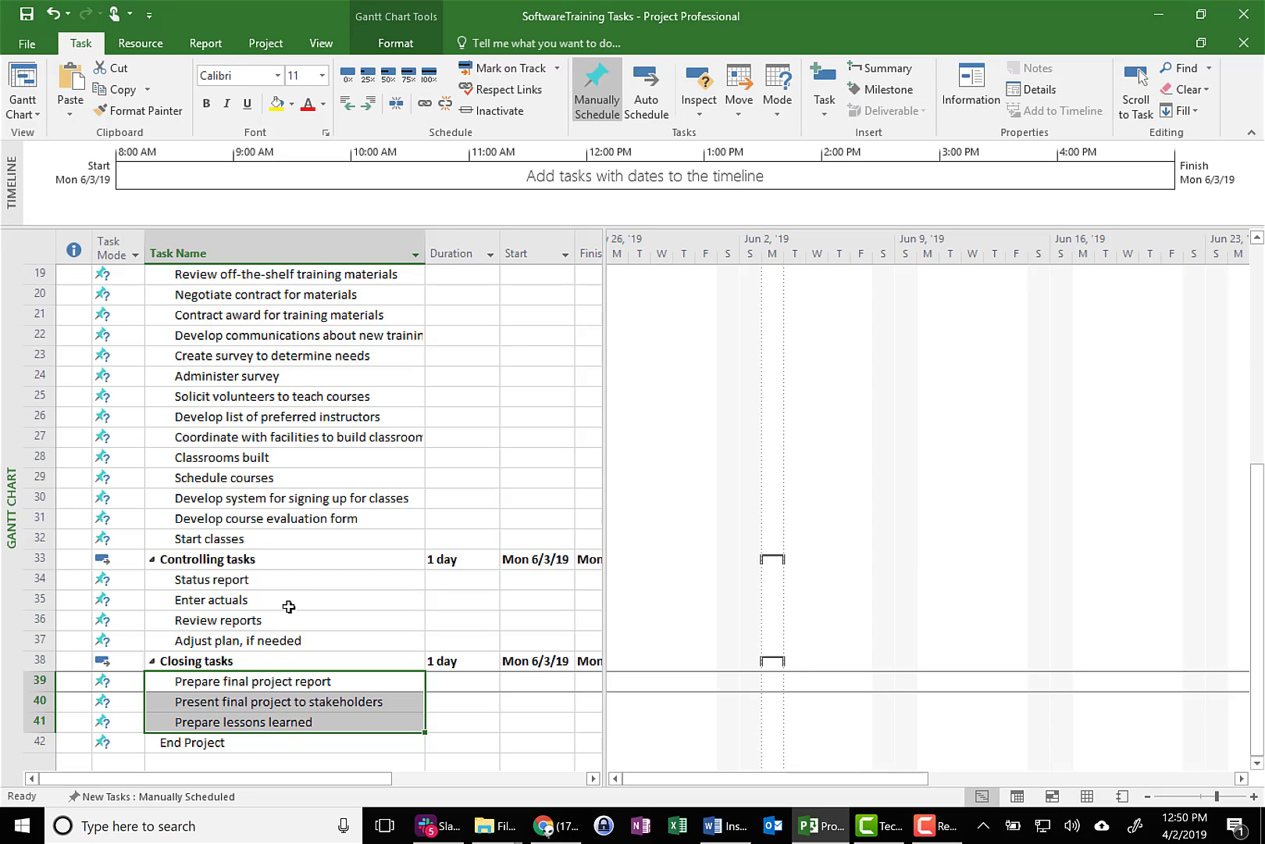
Outdent Initiating tasks so it sits at the same level as Start Project.
scroll(242, 414, up, 6)
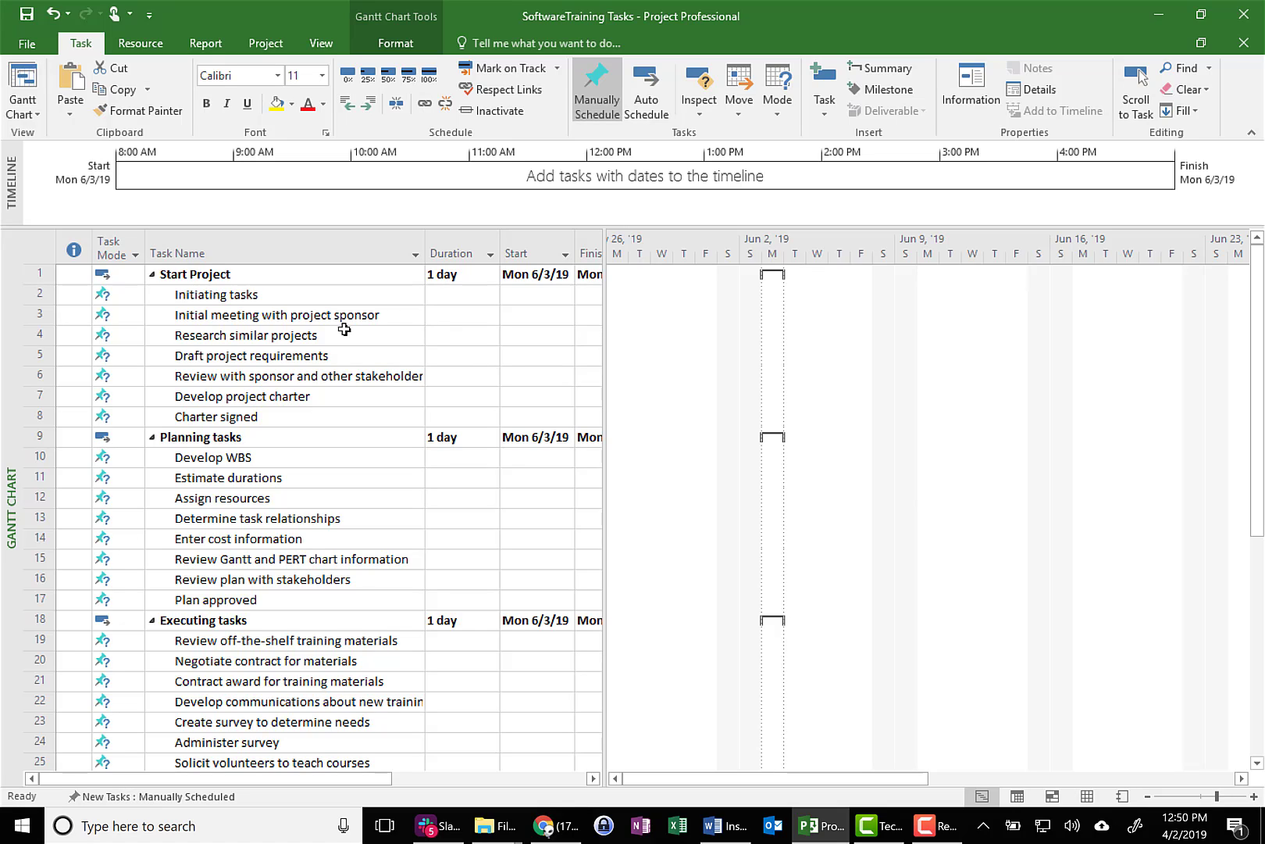
click(273, 295)
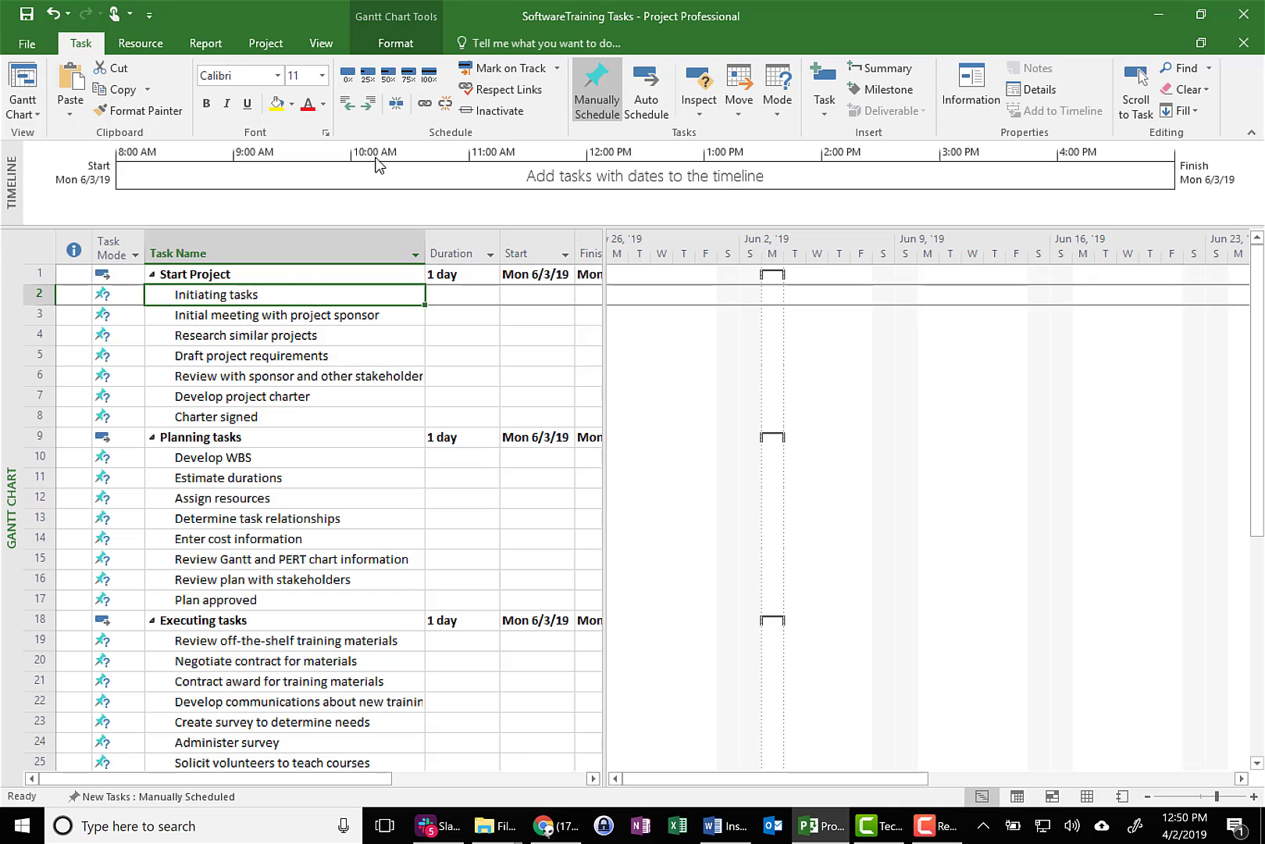
click(349, 104)
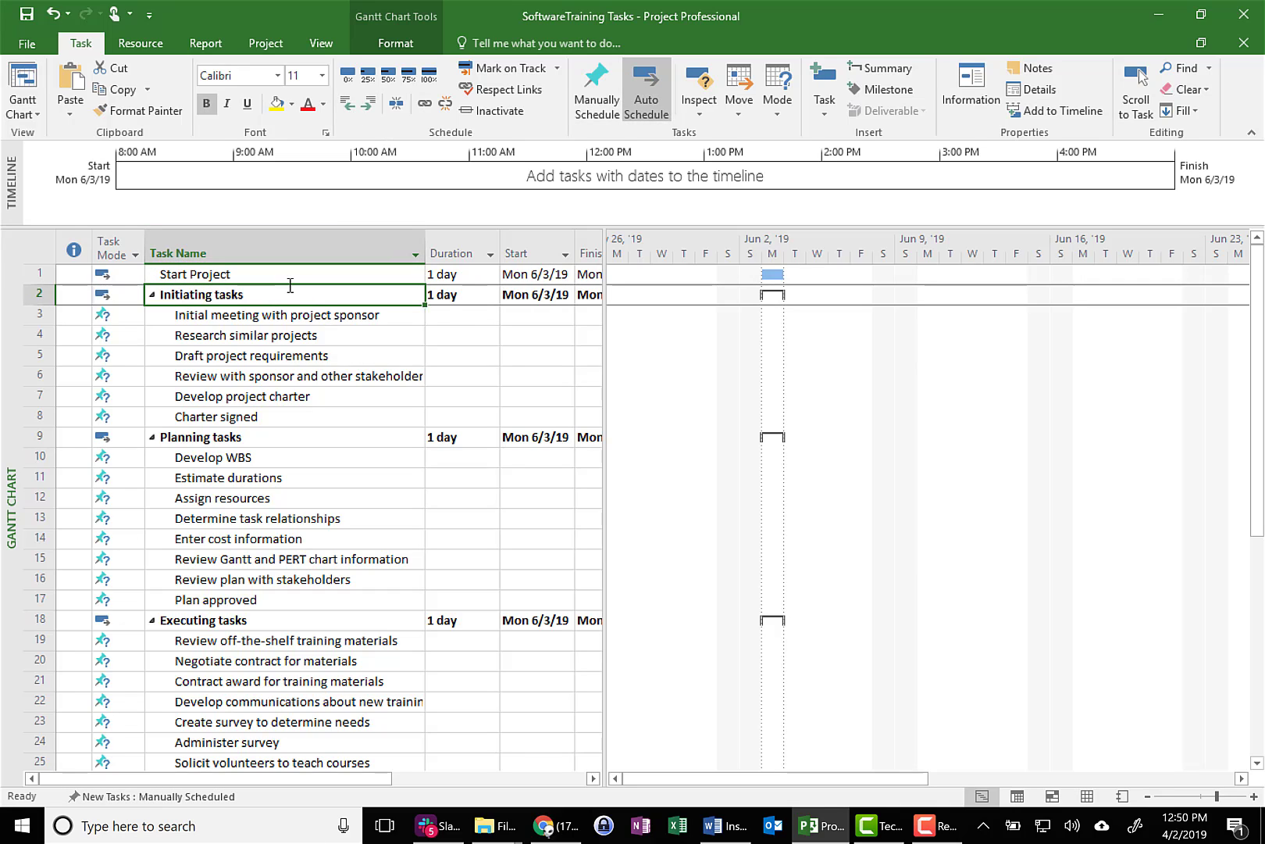
Set the durations of Start Project and End Project to 0 days to make them milestones.
click(443, 273)
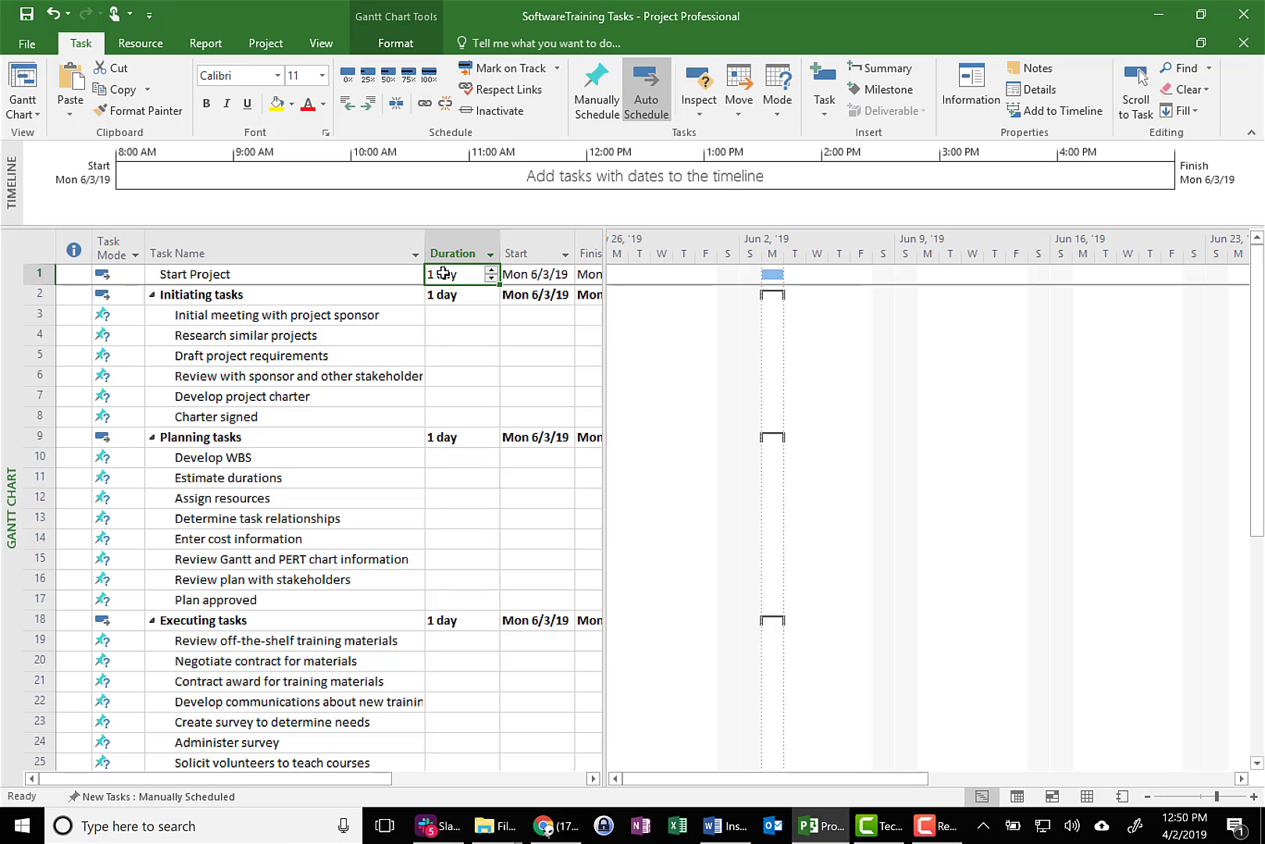
text(0)
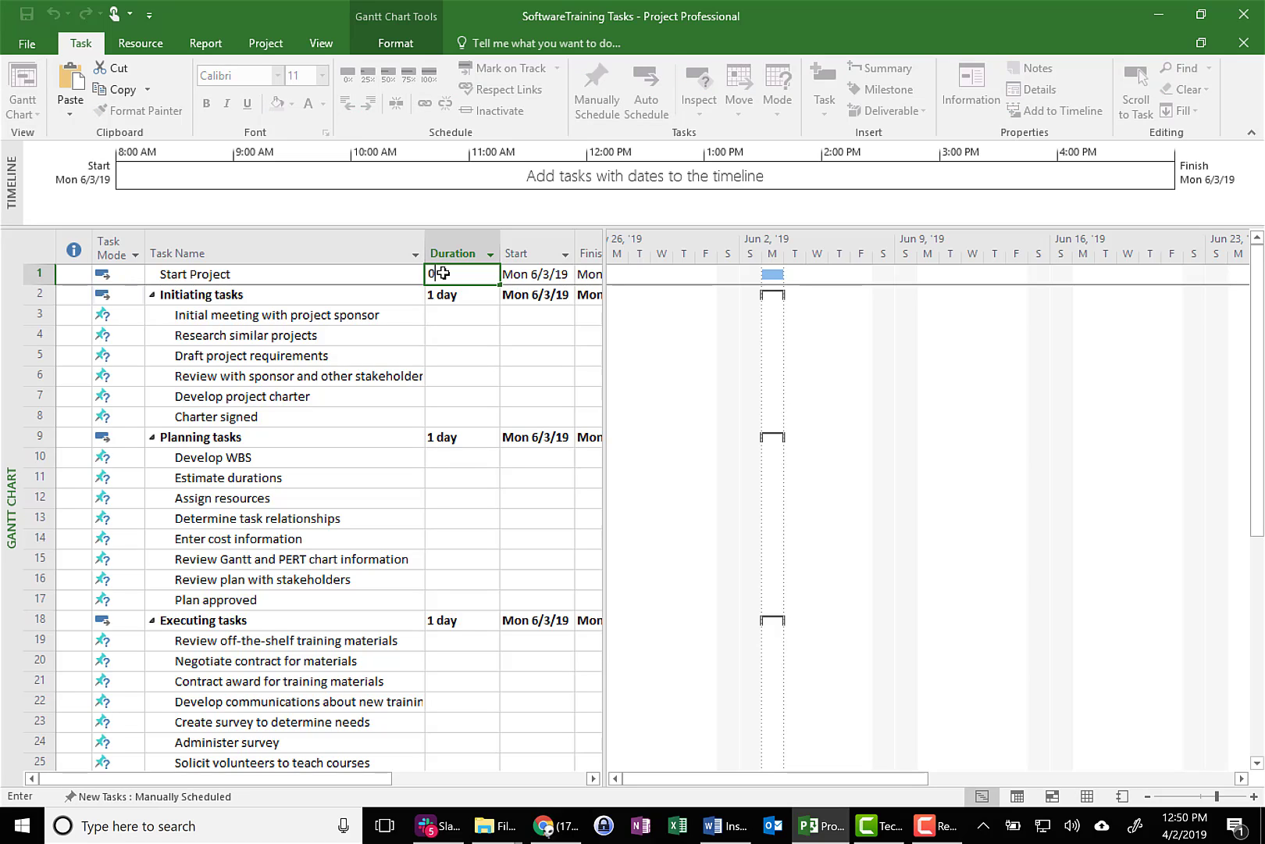
key(Return)
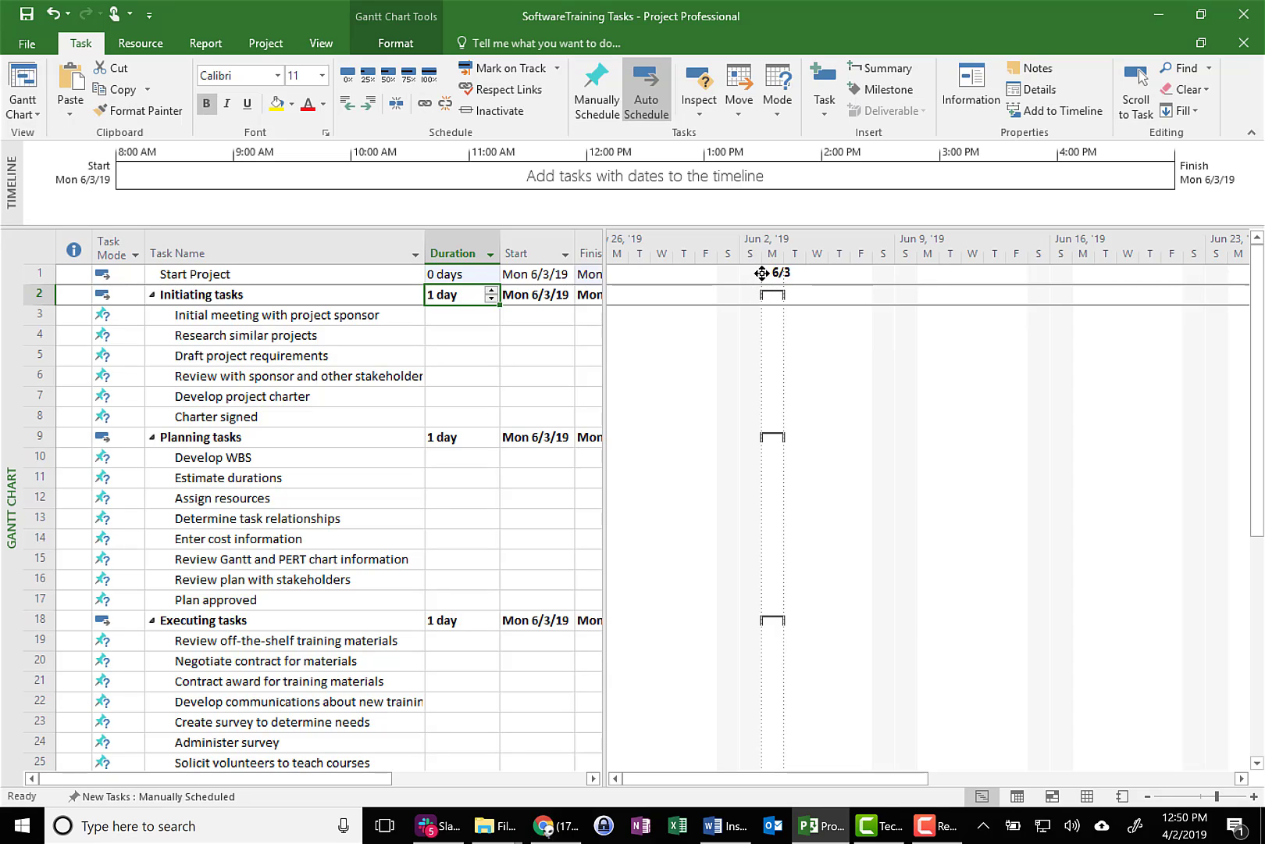
scroll(467, 602, down, 9)
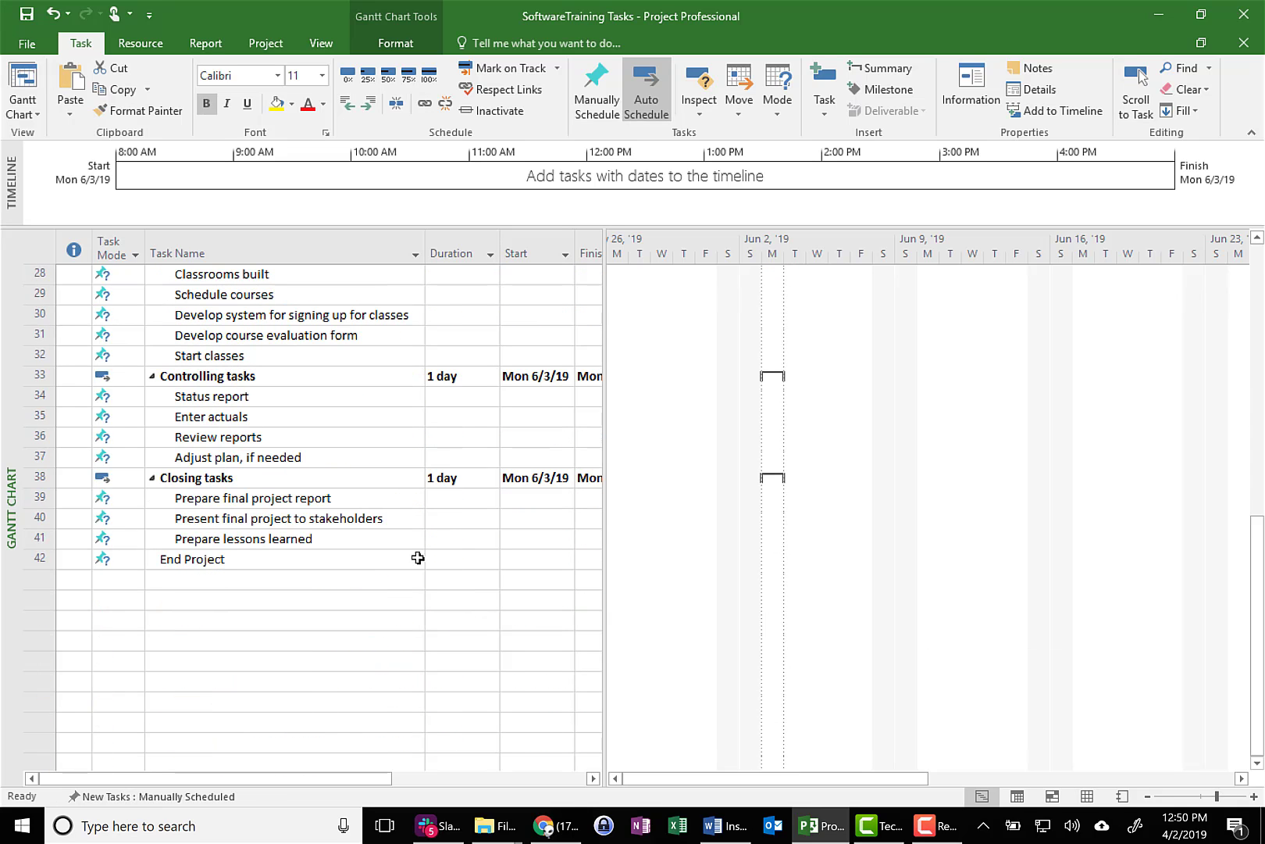
click(457, 560)
text(0)
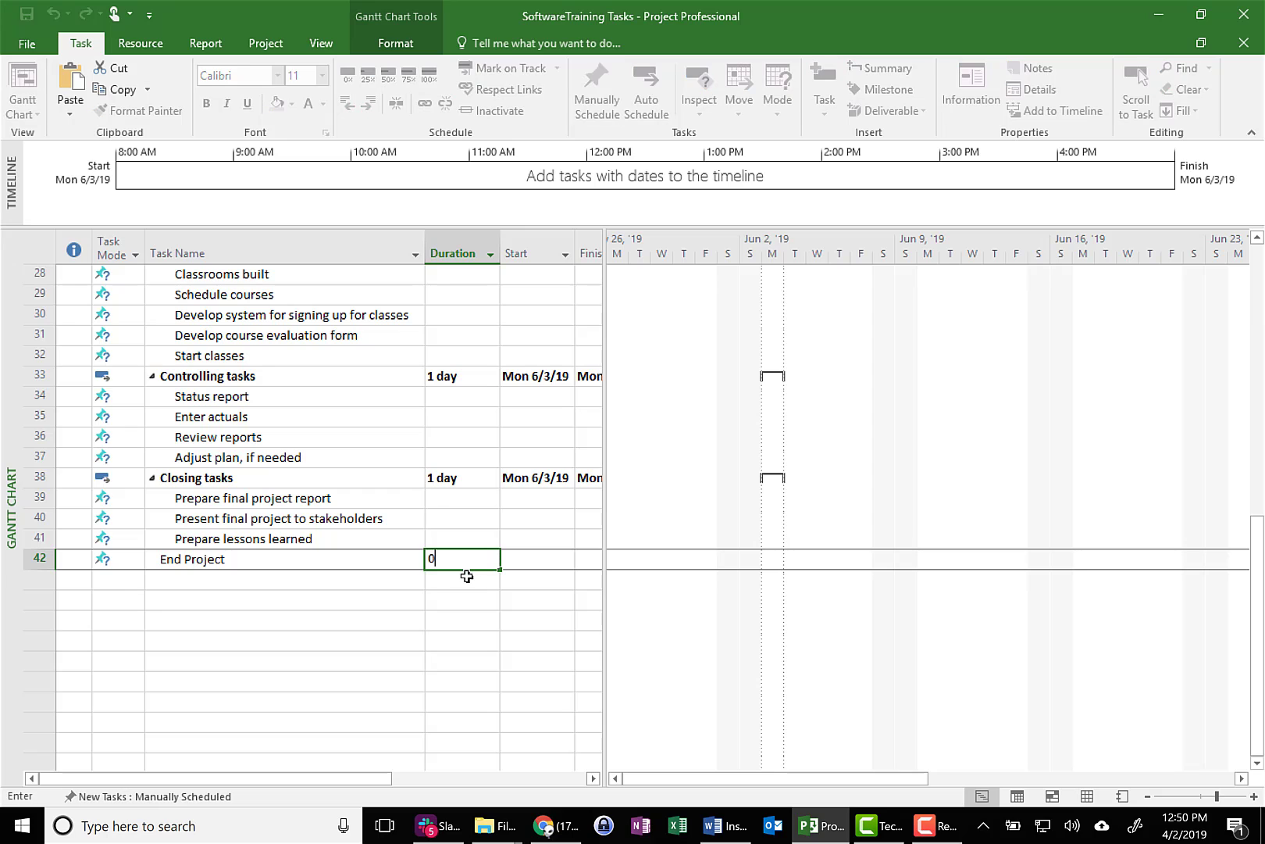
key(Return)
Widen the task table to expose the Finish and Predecessors columns, and set the duration of Initial meeting with project sponsor to 5 days.
scroll(531, 537, up, 9)
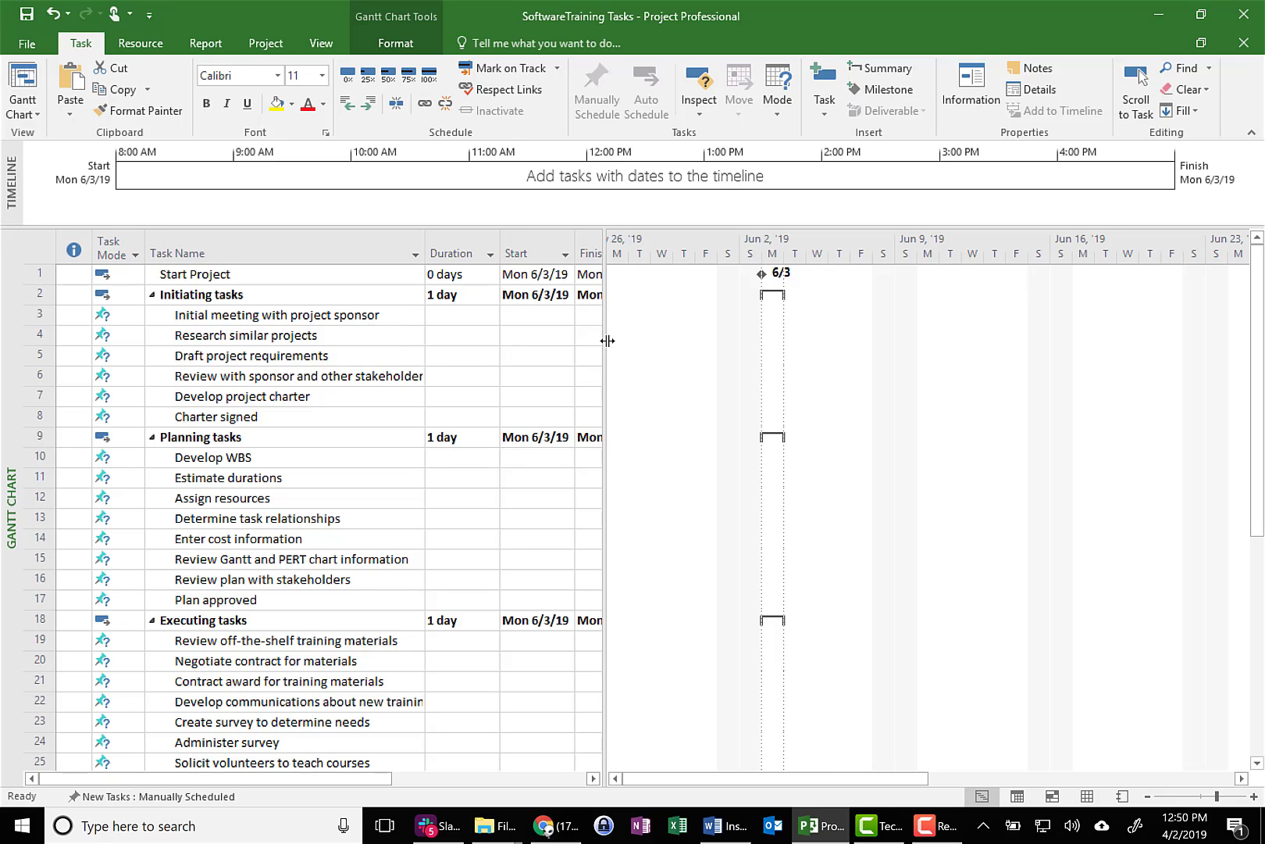
drag(608, 340, 705, 338)
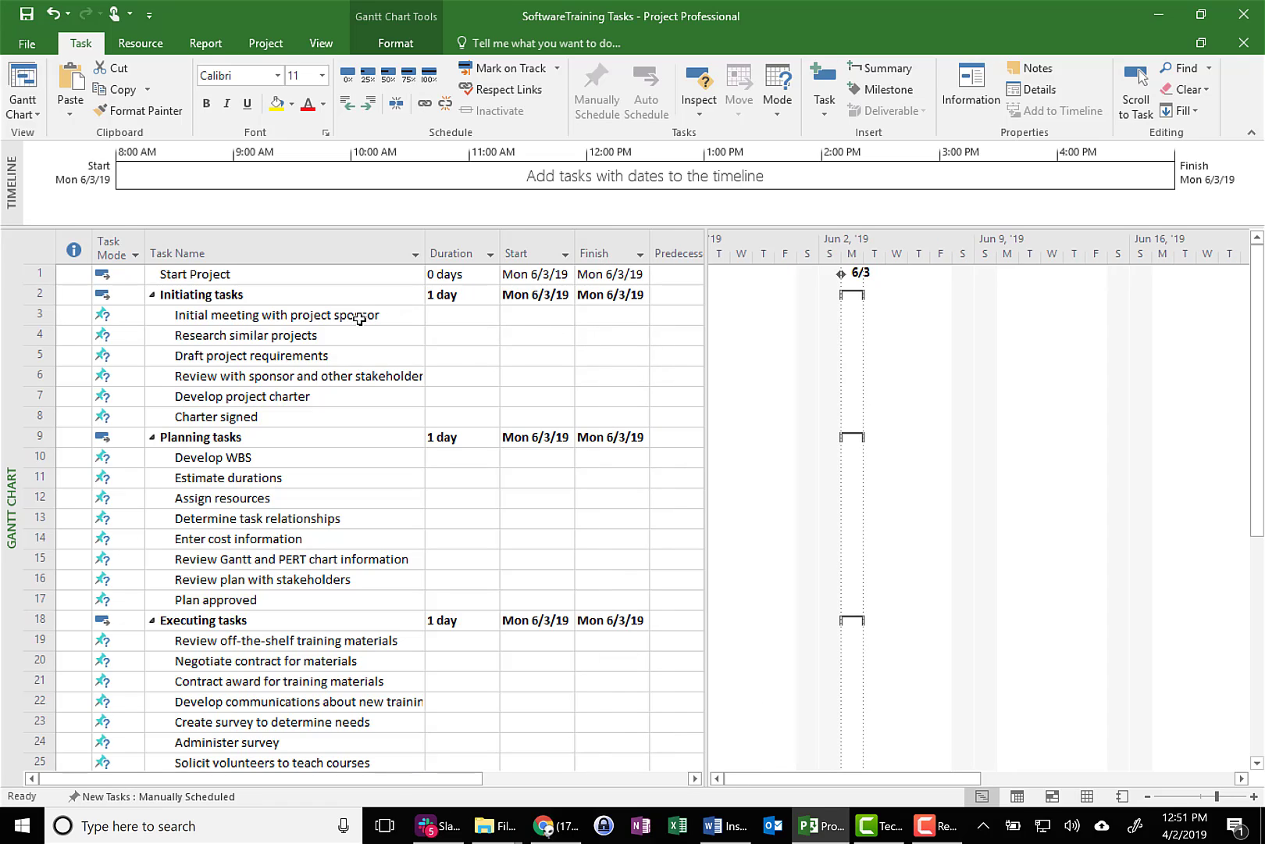
click(451, 315)
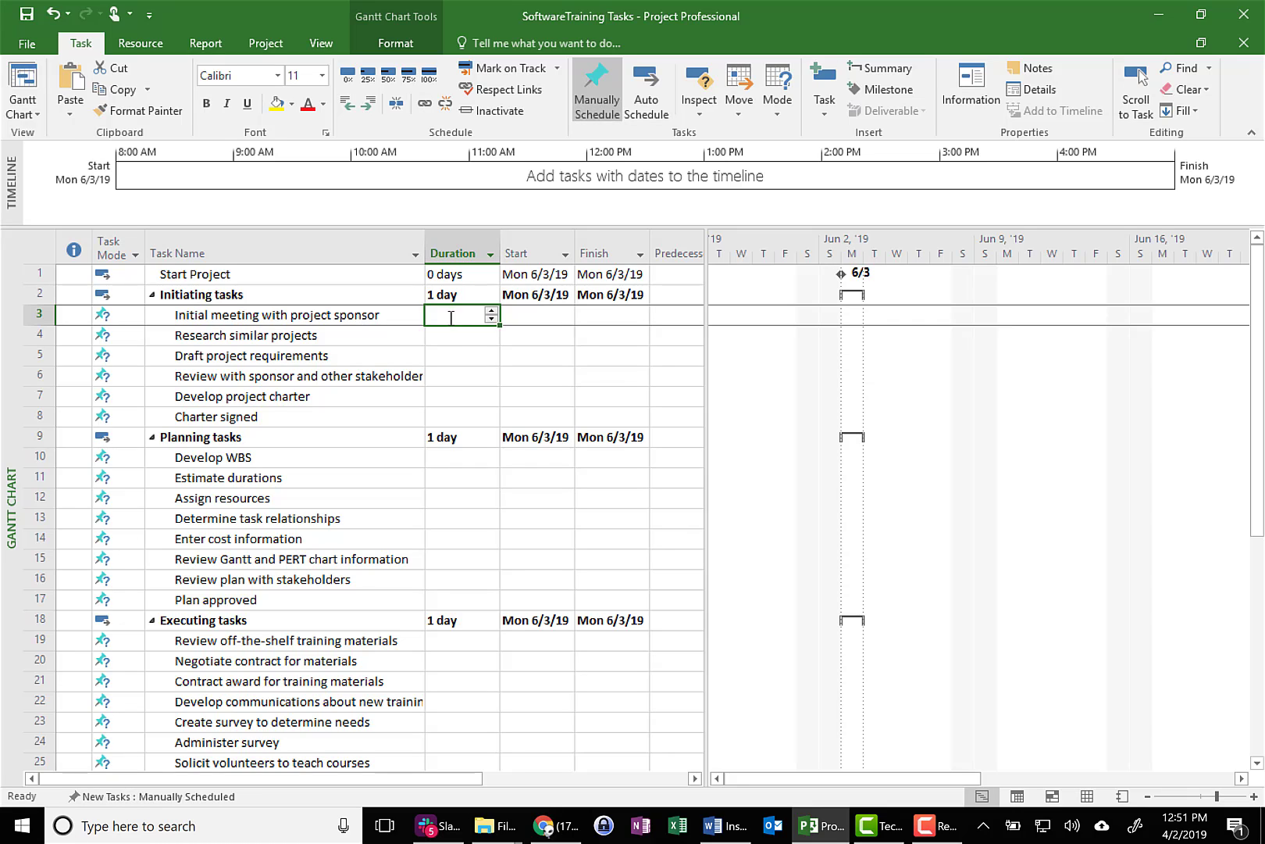
text(5)
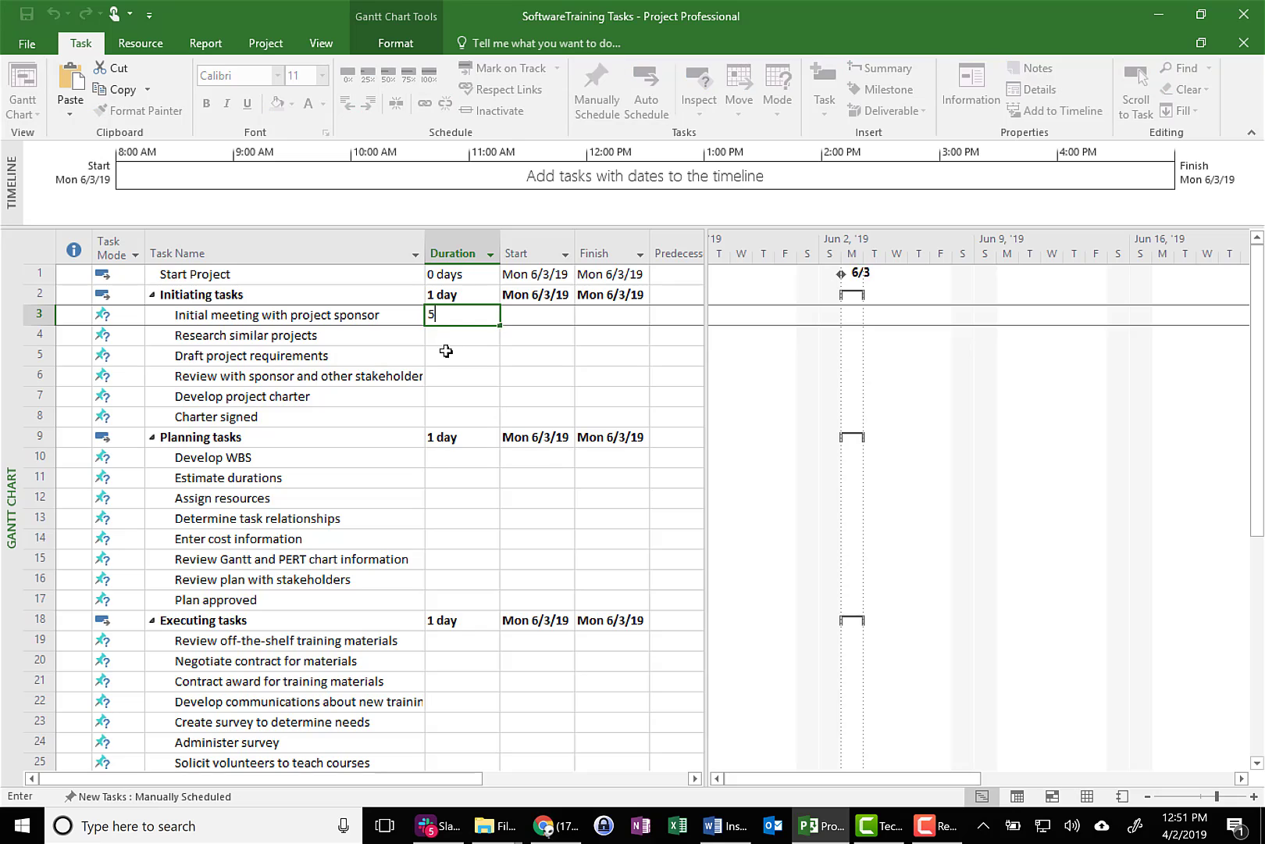
click(446, 353)
Copy the 5-day duration of Initial meeting with project sponsor to Research similar projects.
click(455, 317)
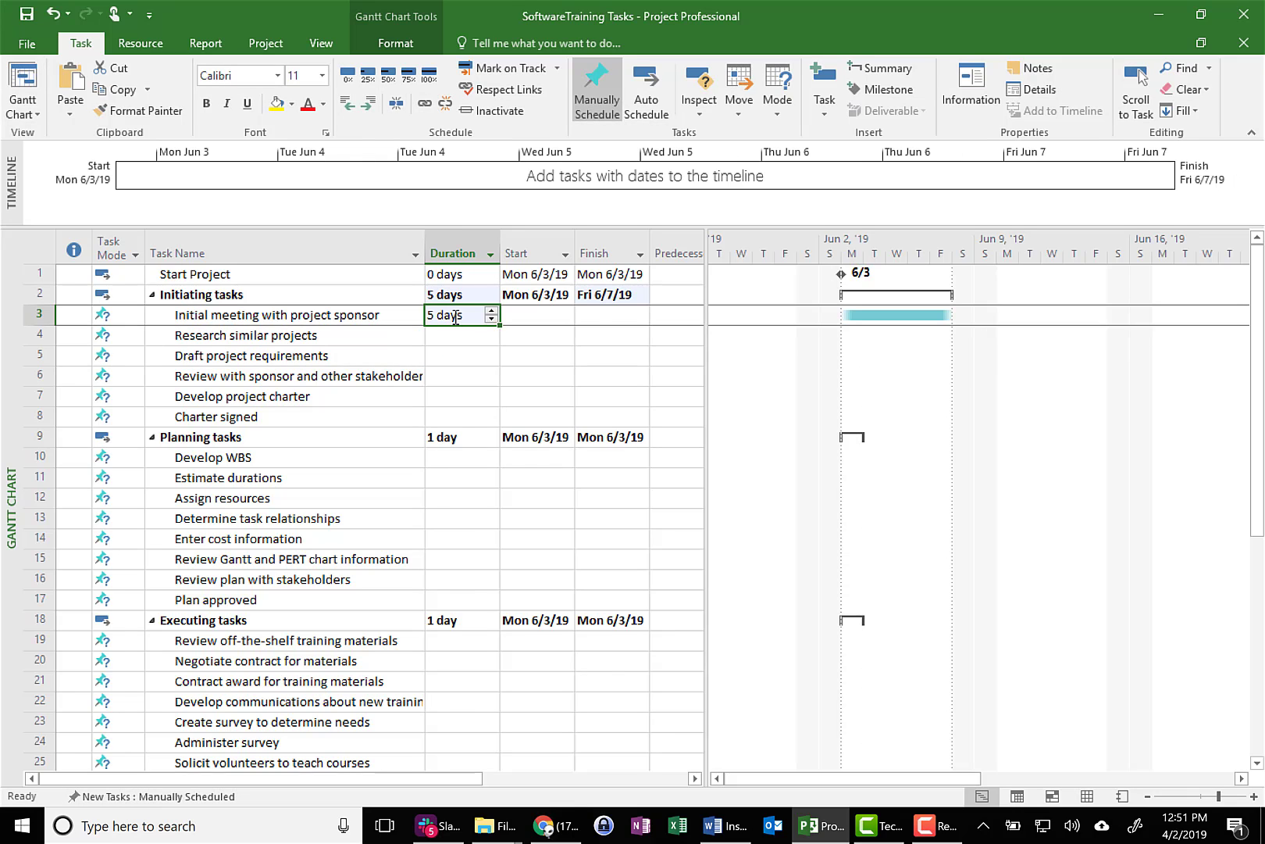
right_click(455, 317)
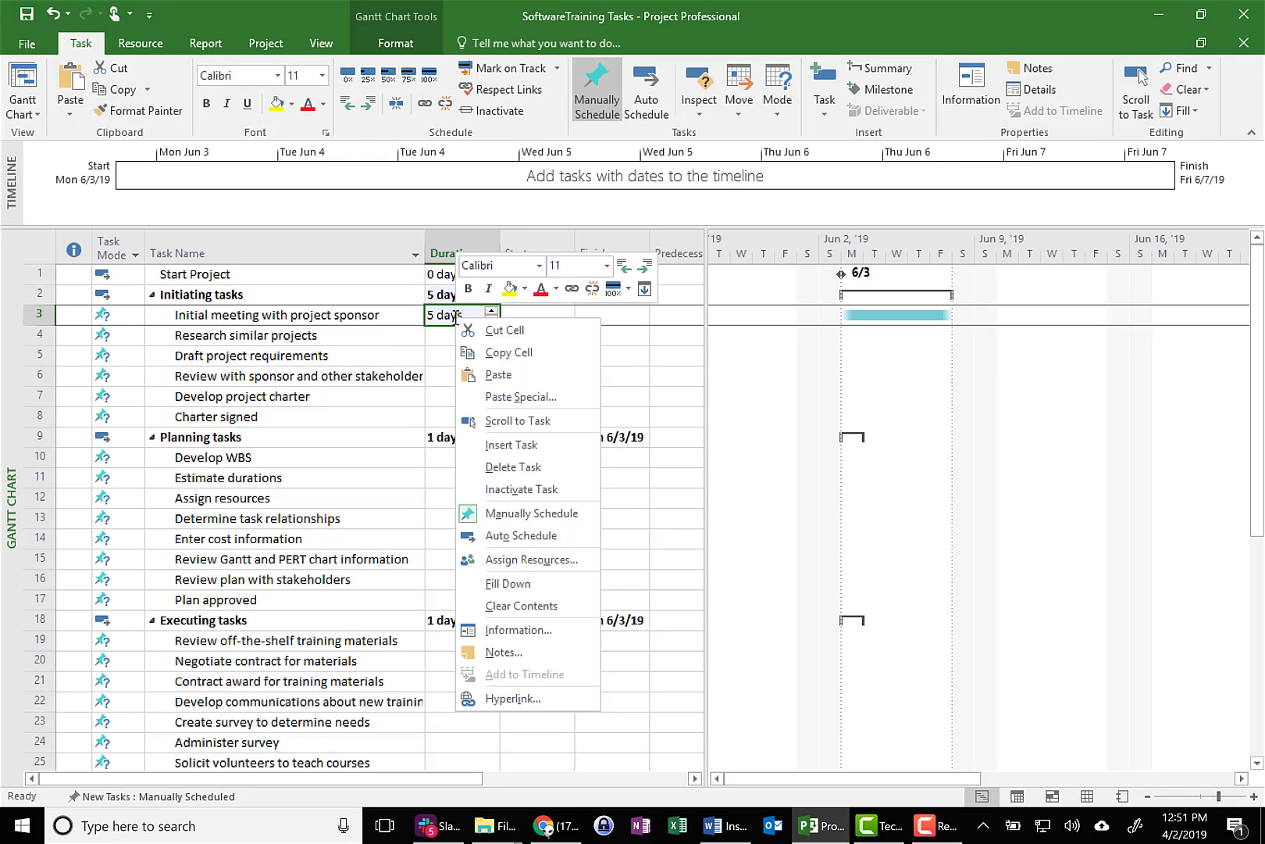
click(491, 355)
drag(469, 336, 466, 419)
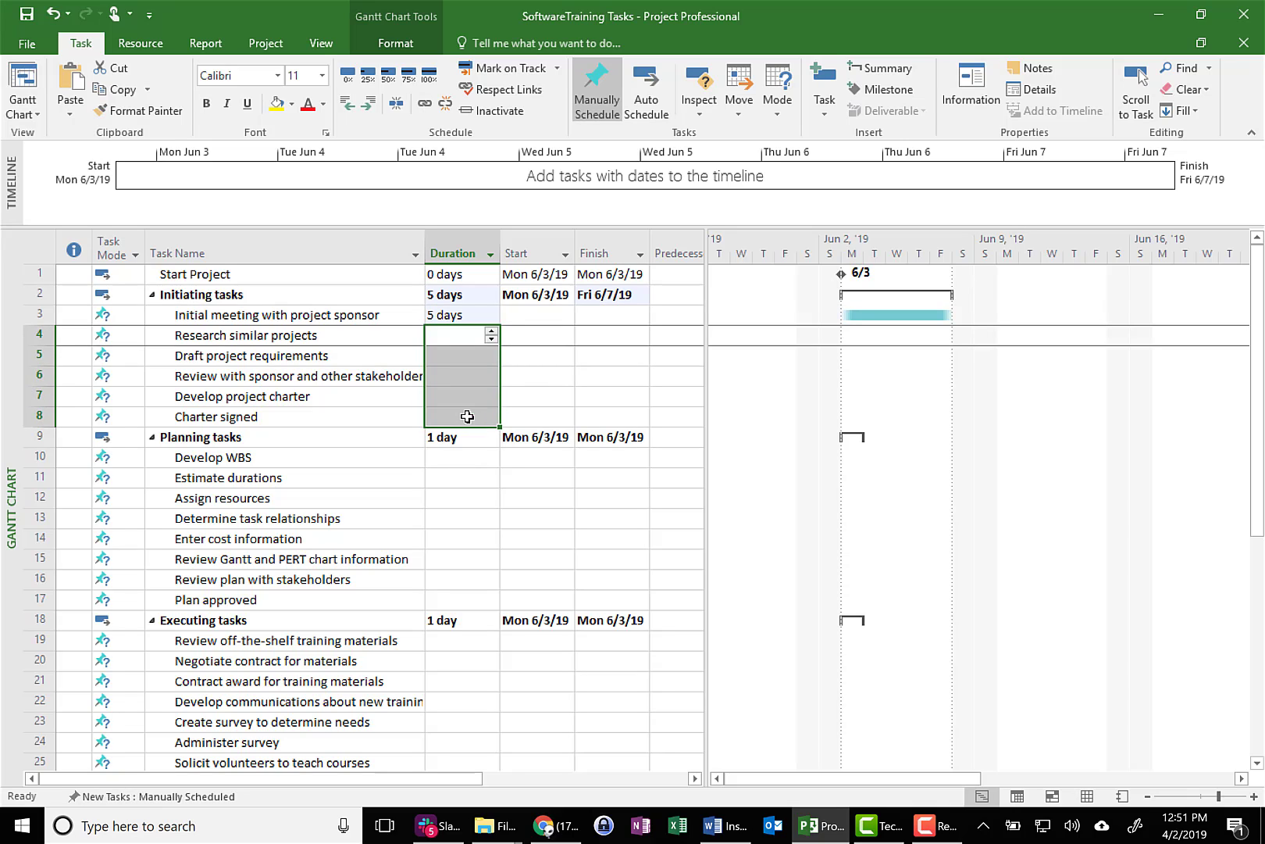
right_click(481, 359)
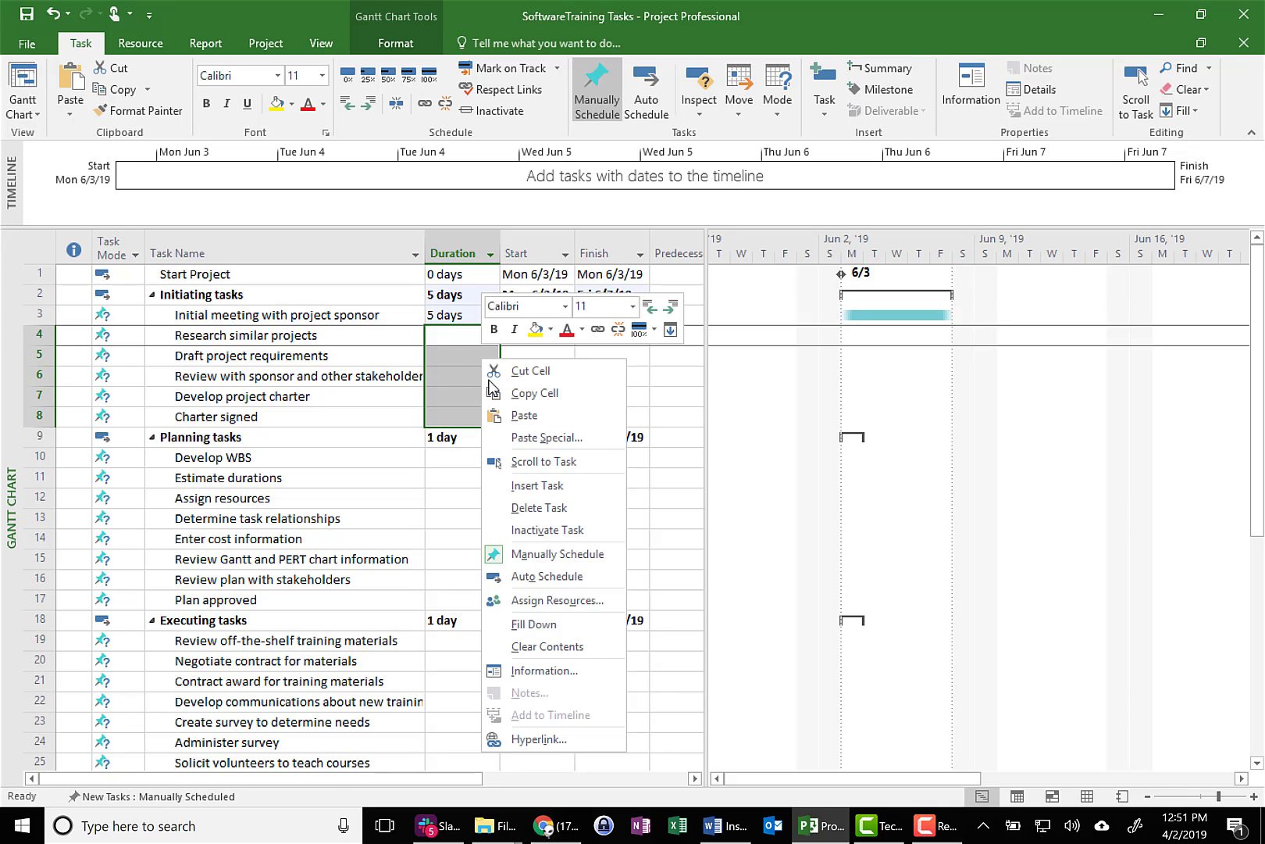
click(527, 419)
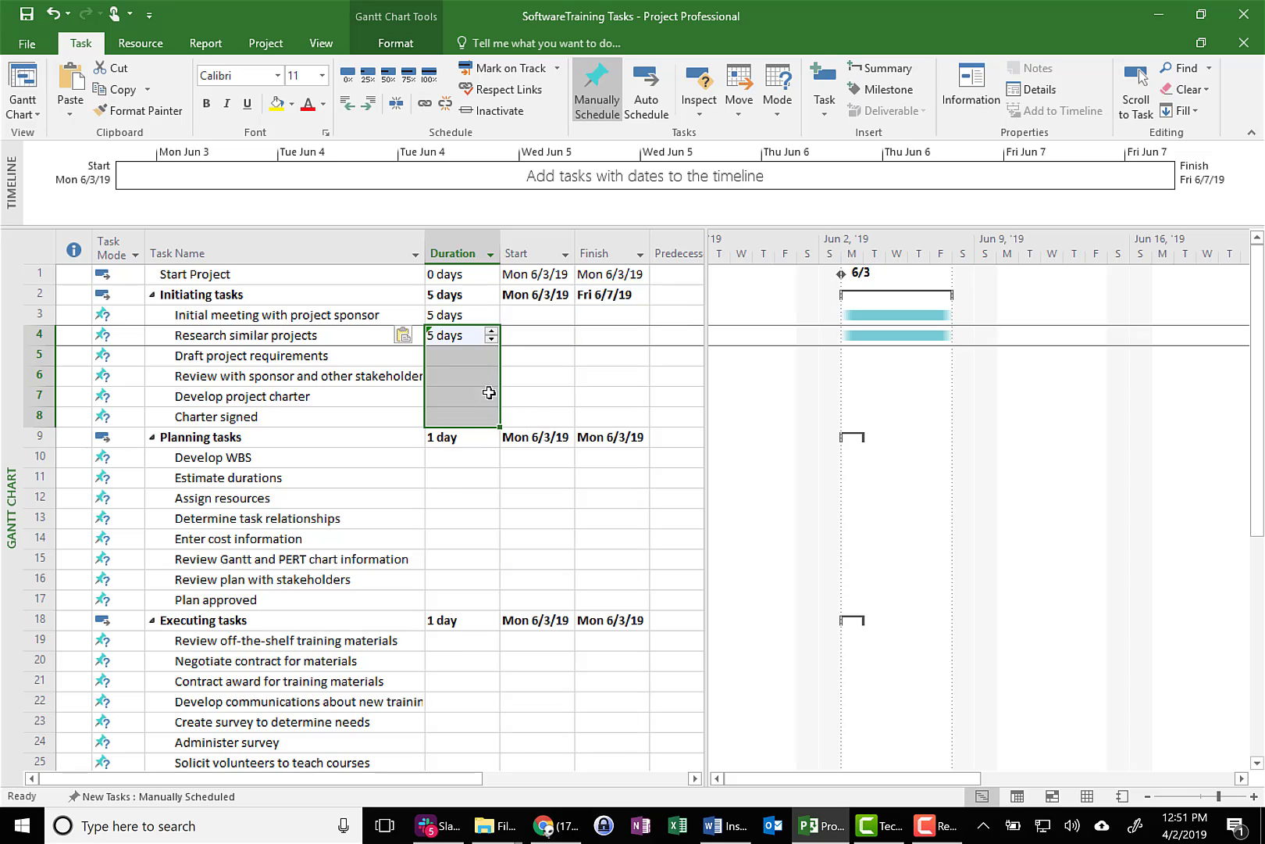
Paste the copied 5-day duration into the remaining Initiating tasks, Draft project requirements through Charter signed.
click(467, 353)
right_click(467, 353)
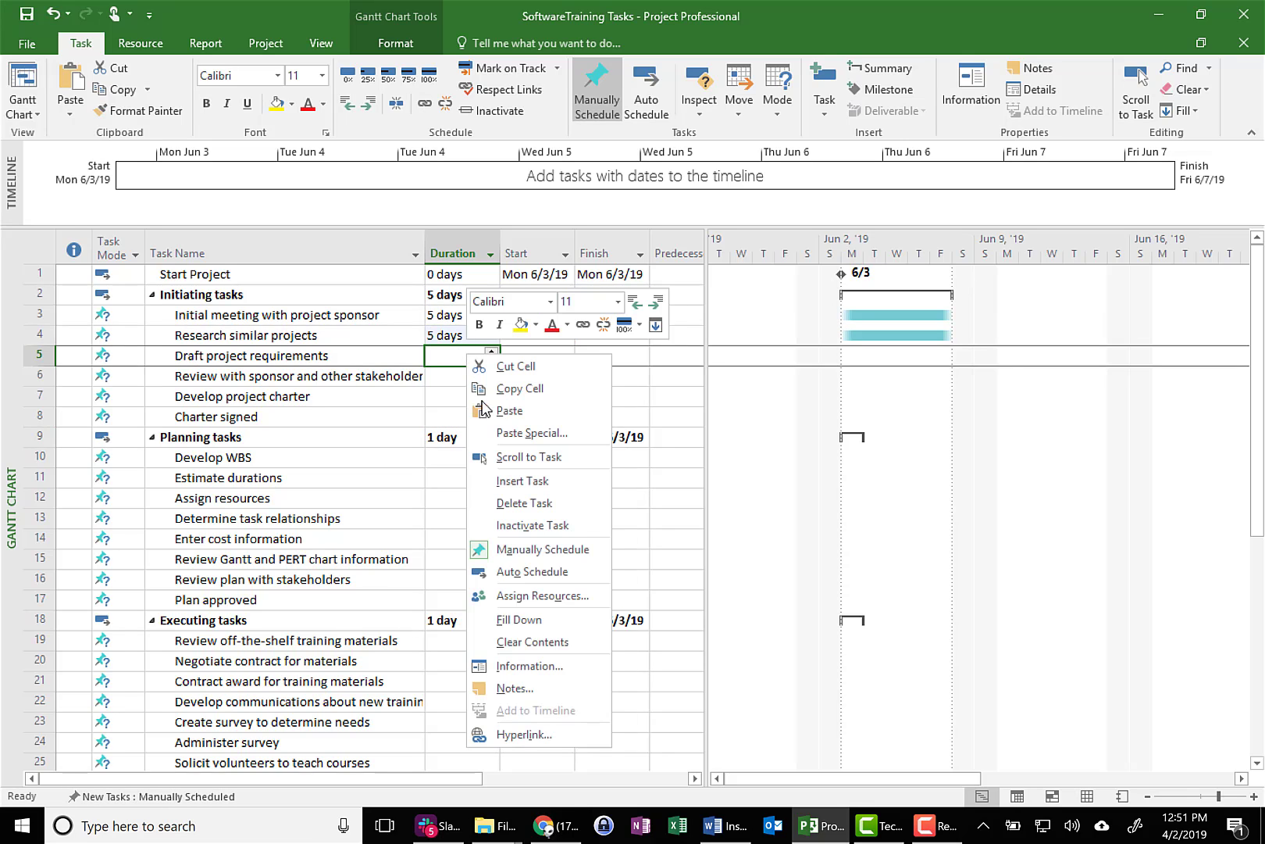
click(491, 410)
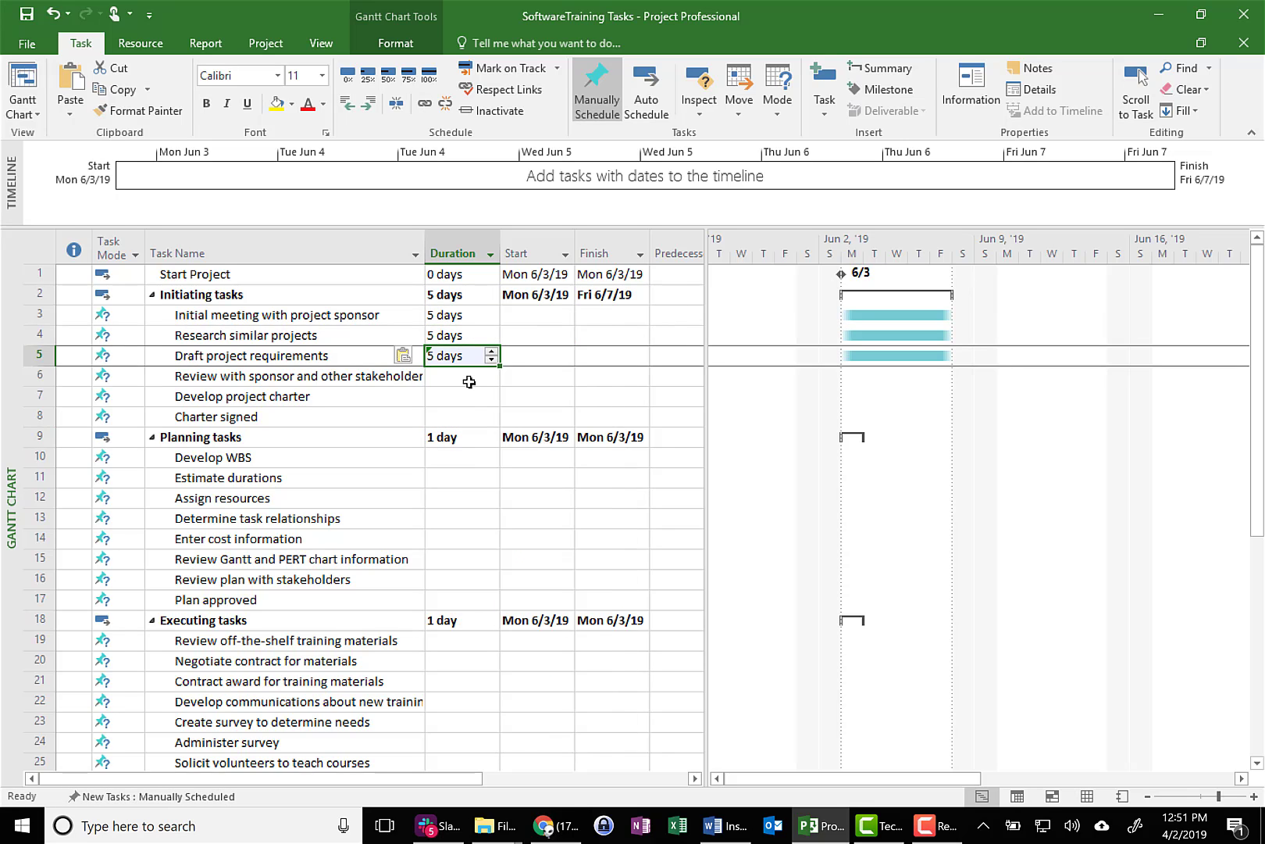
click(468, 381)
right_click(469, 381)
click(500, 435)
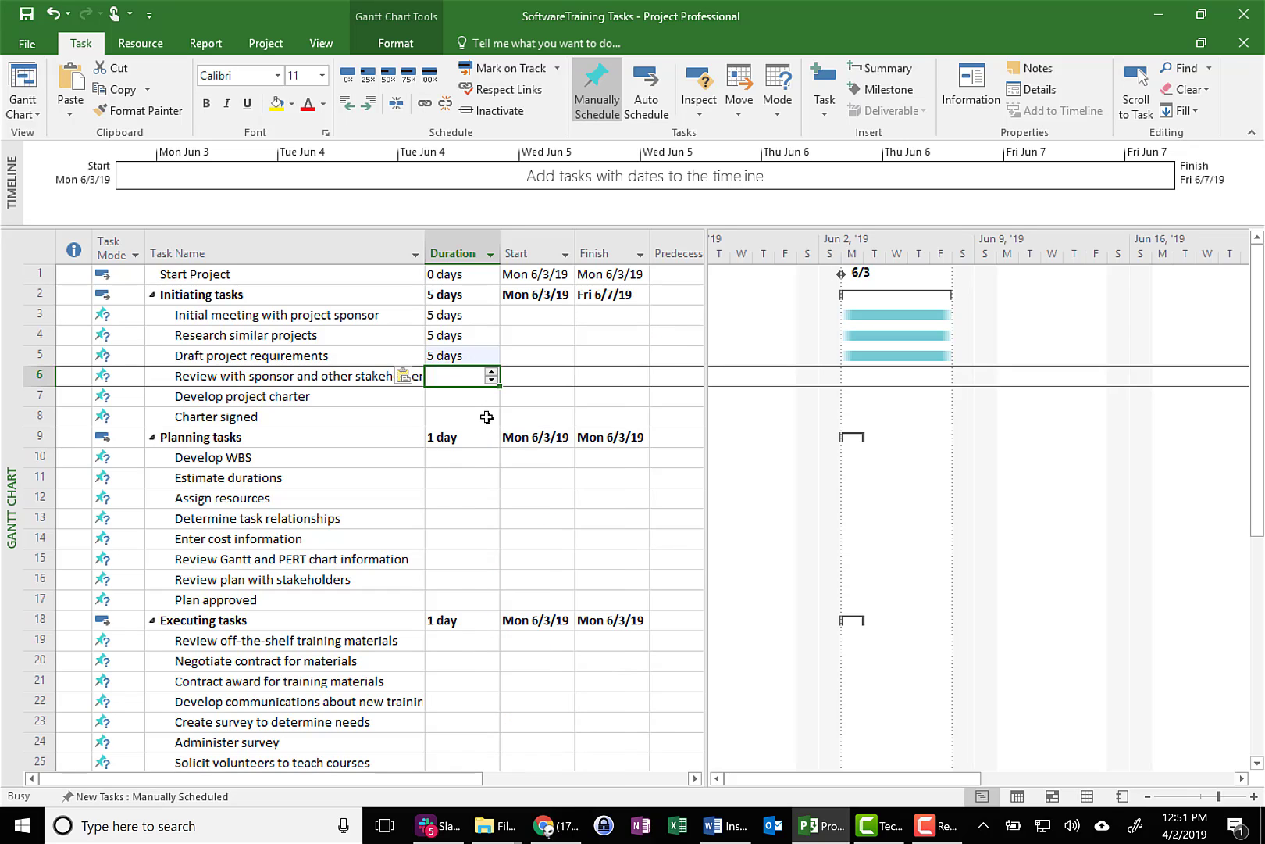
click(467, 399)
right_click(467, 398)
click(504, 455)
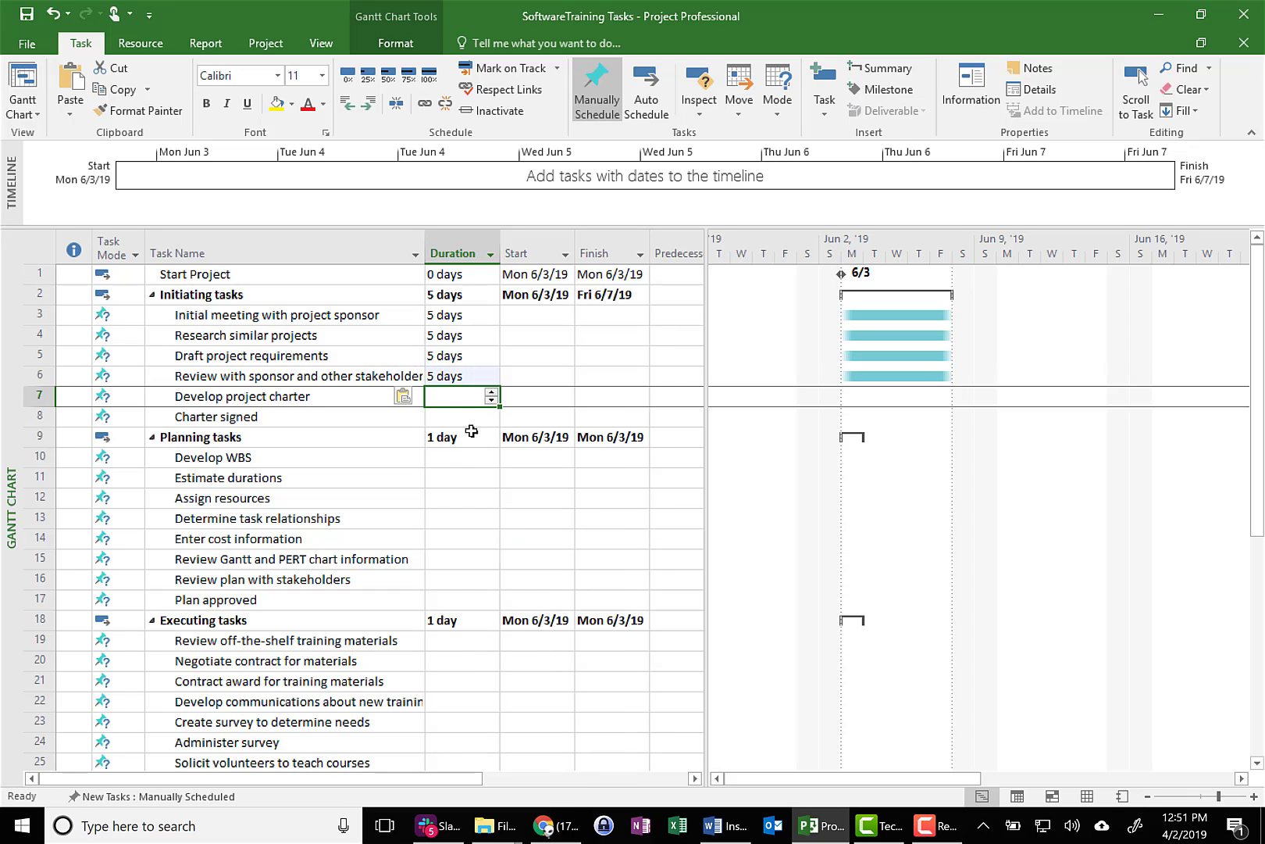
click(467, 418)
right_click(467, 417)
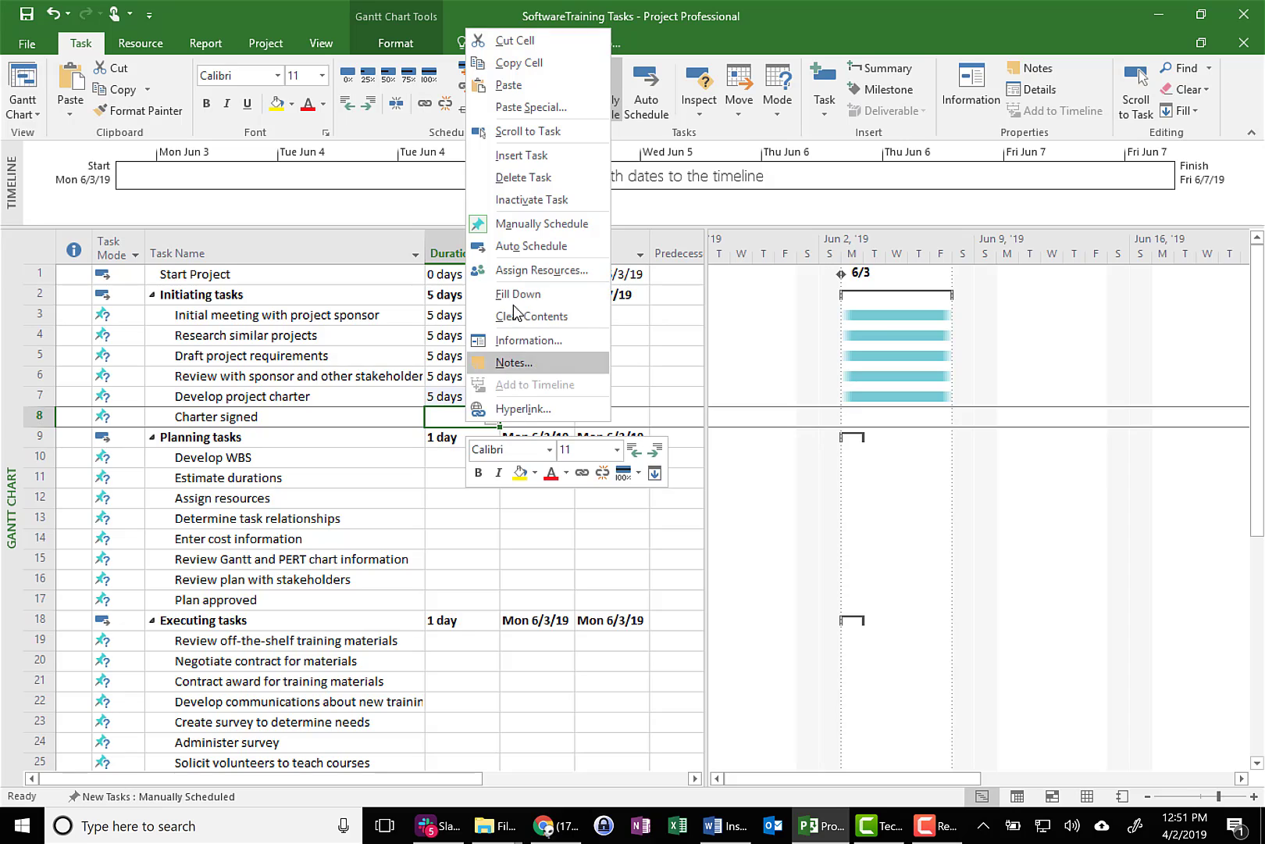
click(509, 84)
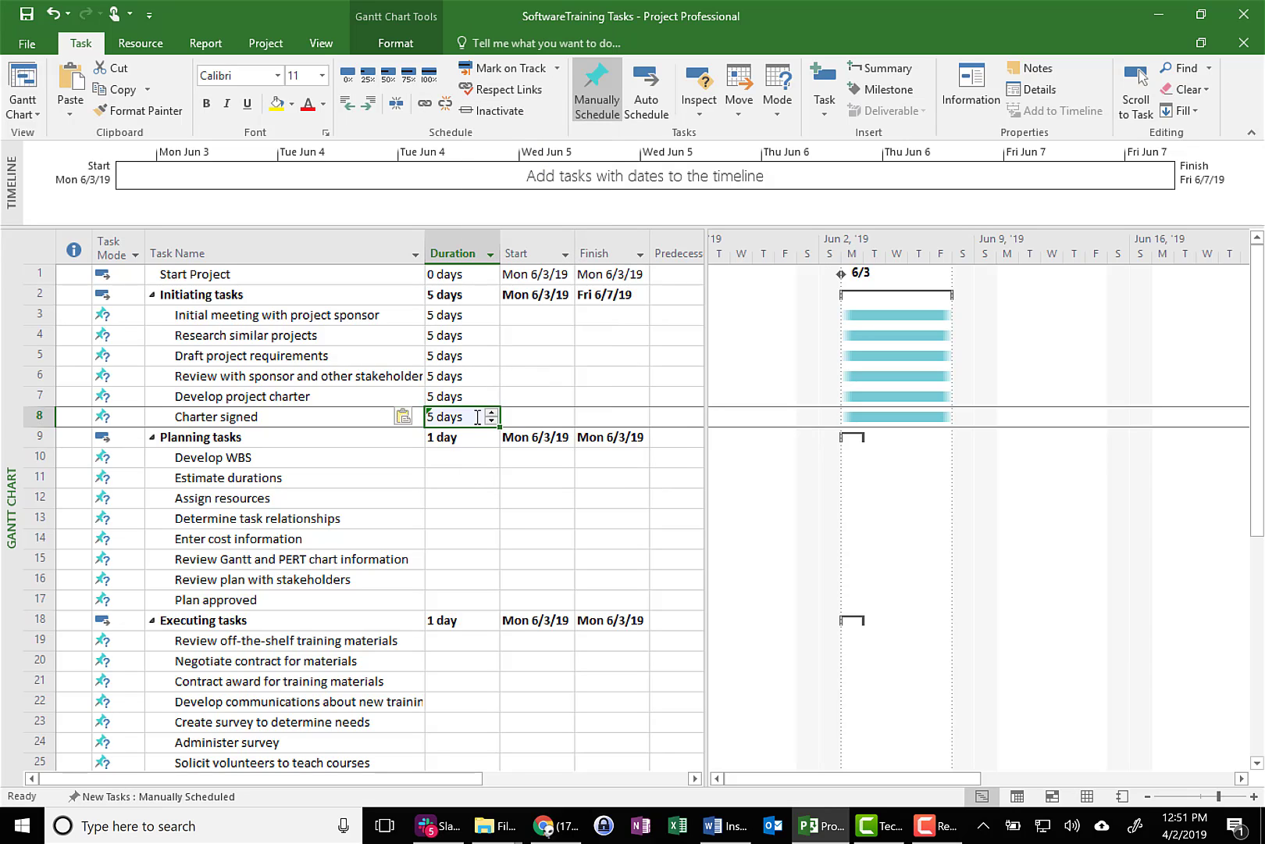
Paste the 5-day duration into the Planning tasks Develop WBS through Determine task relationships.
click(468, 454)
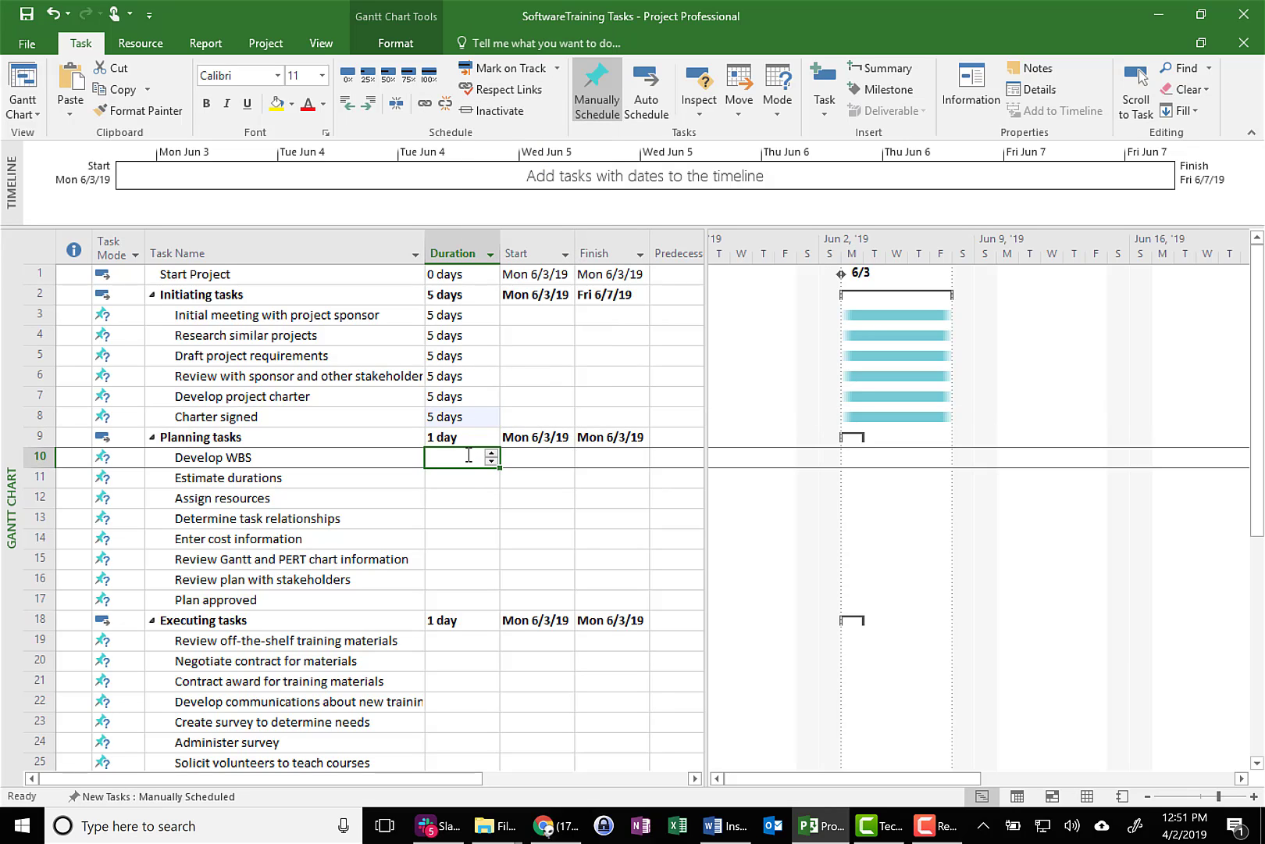
key(ctrl+v)
click(464, 479)
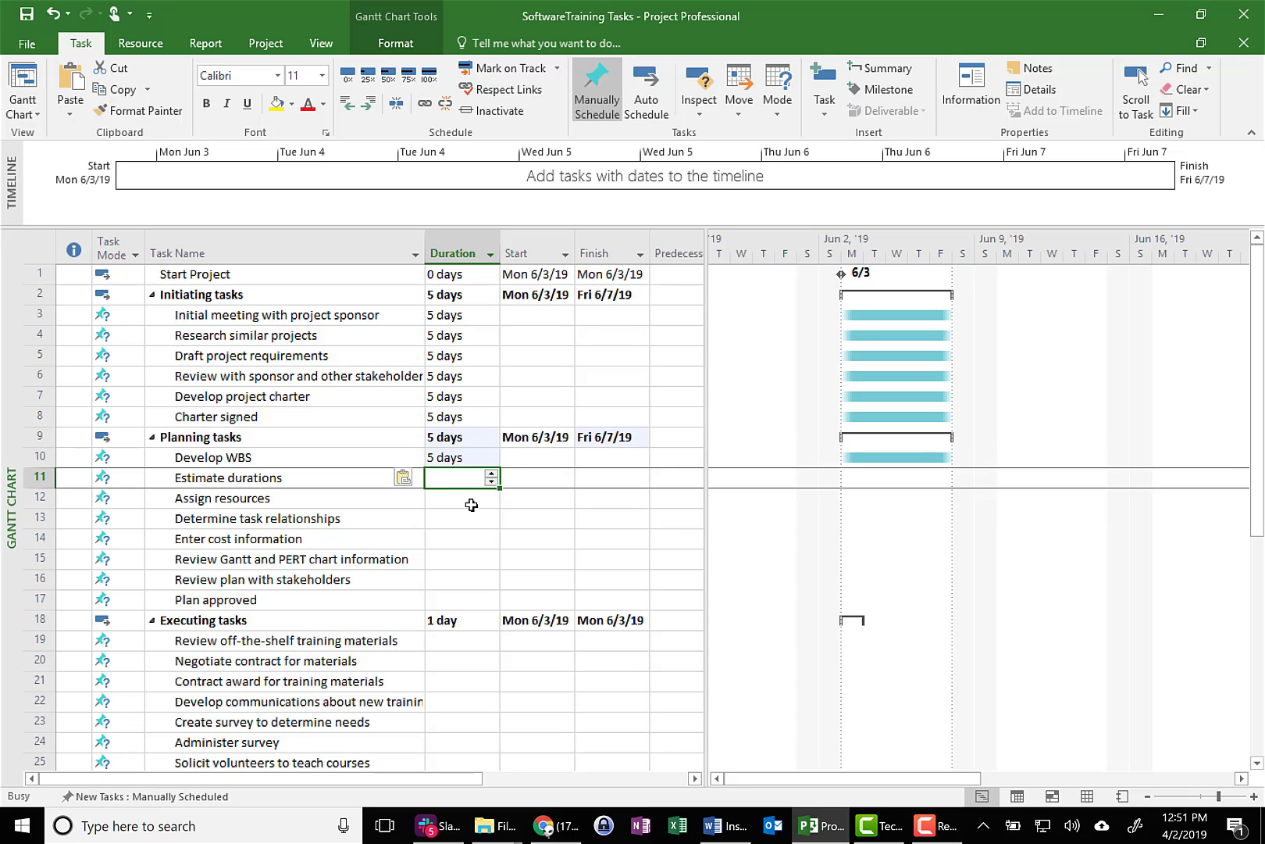
key(ctrl+v)
click(474, 501)
key(ctrl+v)
click(471, 518)
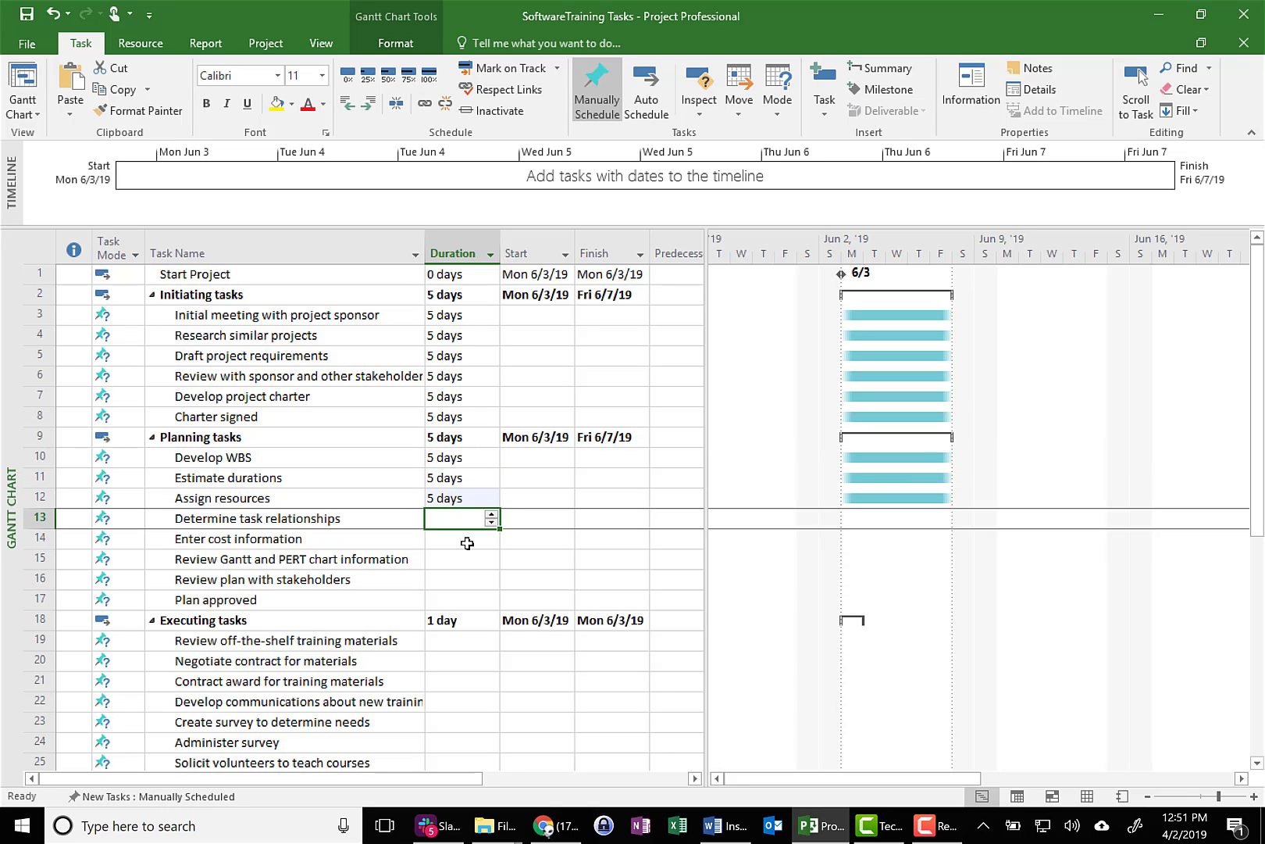
key(ctrl+v)
Paste the 5-day duration into the Planning tasks Enter cost information through Plan approved.
click(467, 540)
key(ctrl+v)
click(467, 561)
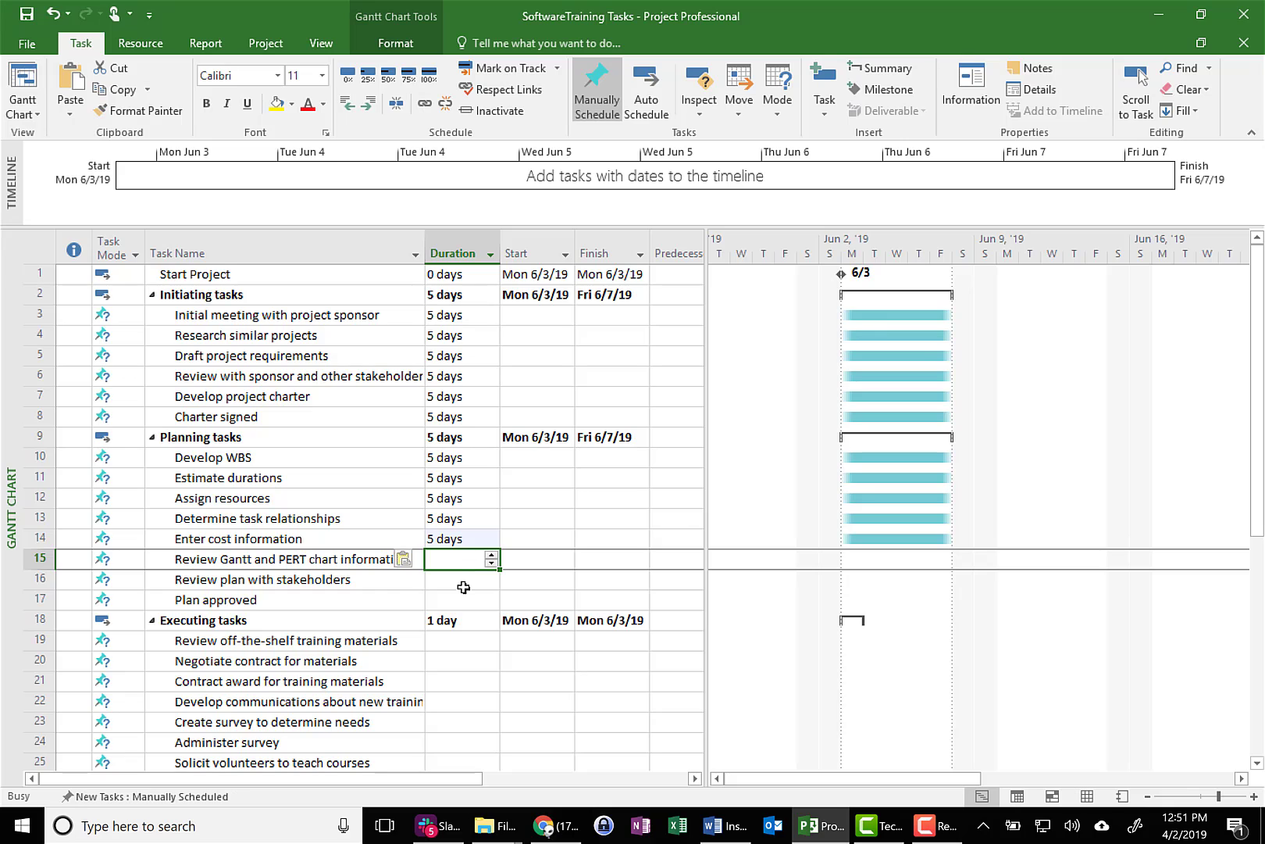
key(ctrl+v)
click(464, 584)
key(ctrl+v)
click(461, 600)
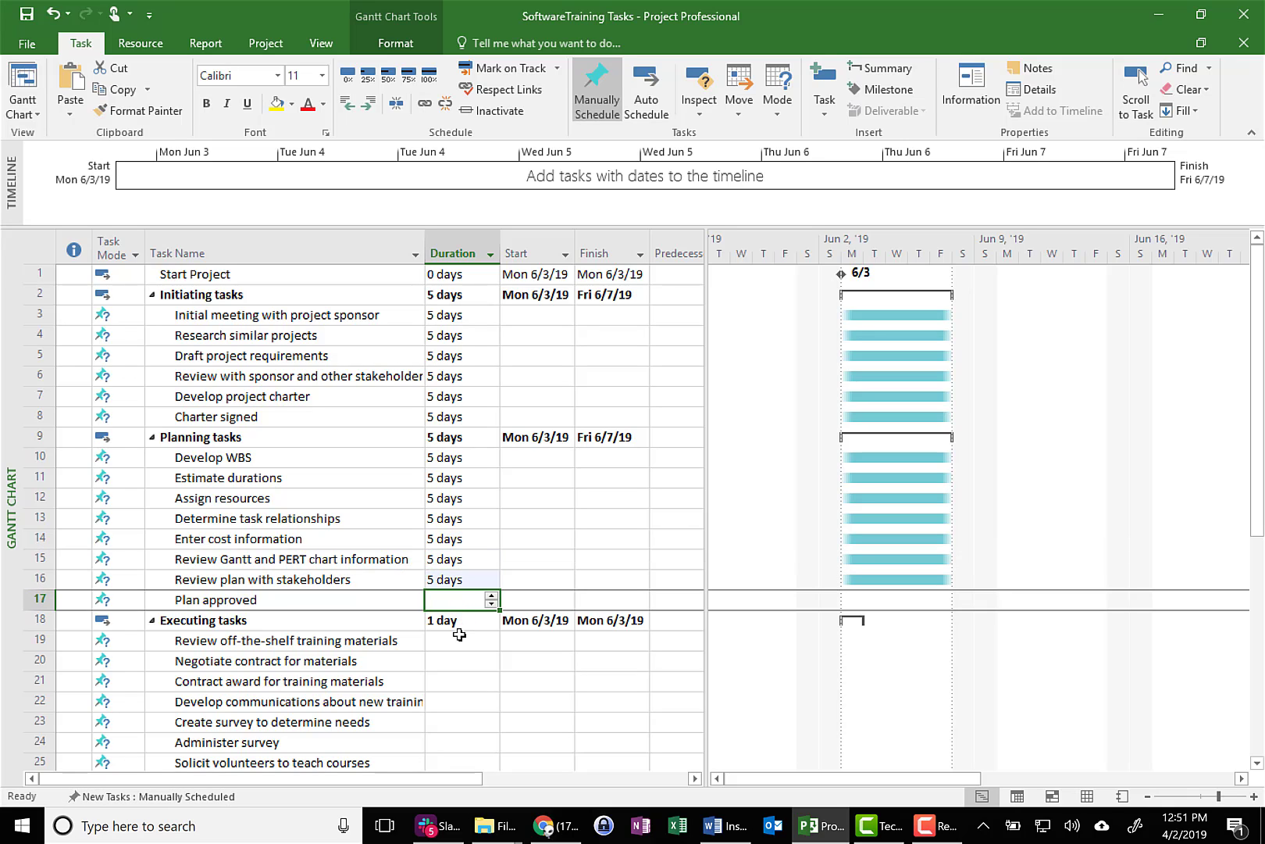
key(ctrl+v)
Paste the 5-day duration into the Executing tasks Review off-the-shelf training materials through Create survey to determine needs.
click(459, 644)
key(ctrl+v)
click(459, 662)
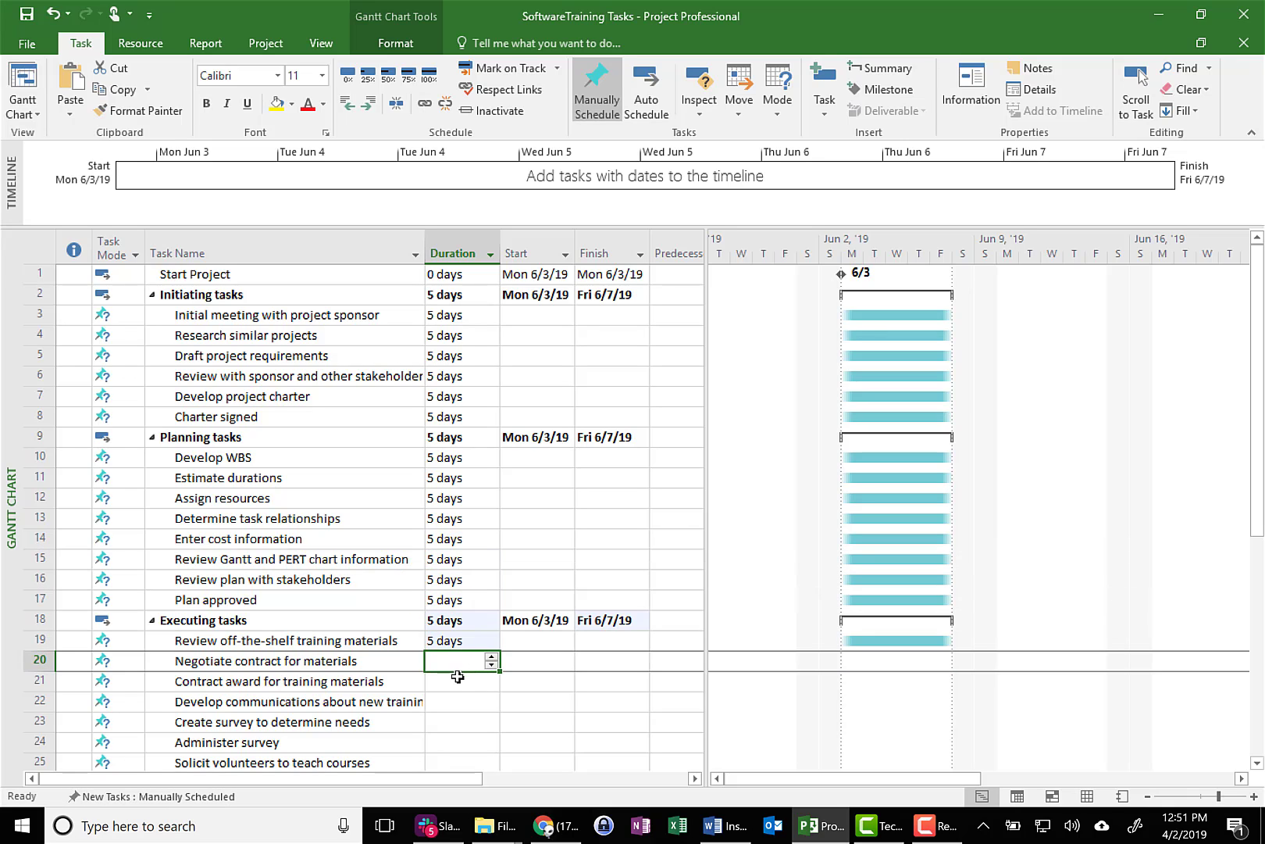
key(ctrl+v)
click(458, 684)
key(ctrl+v)
click(459, 703)
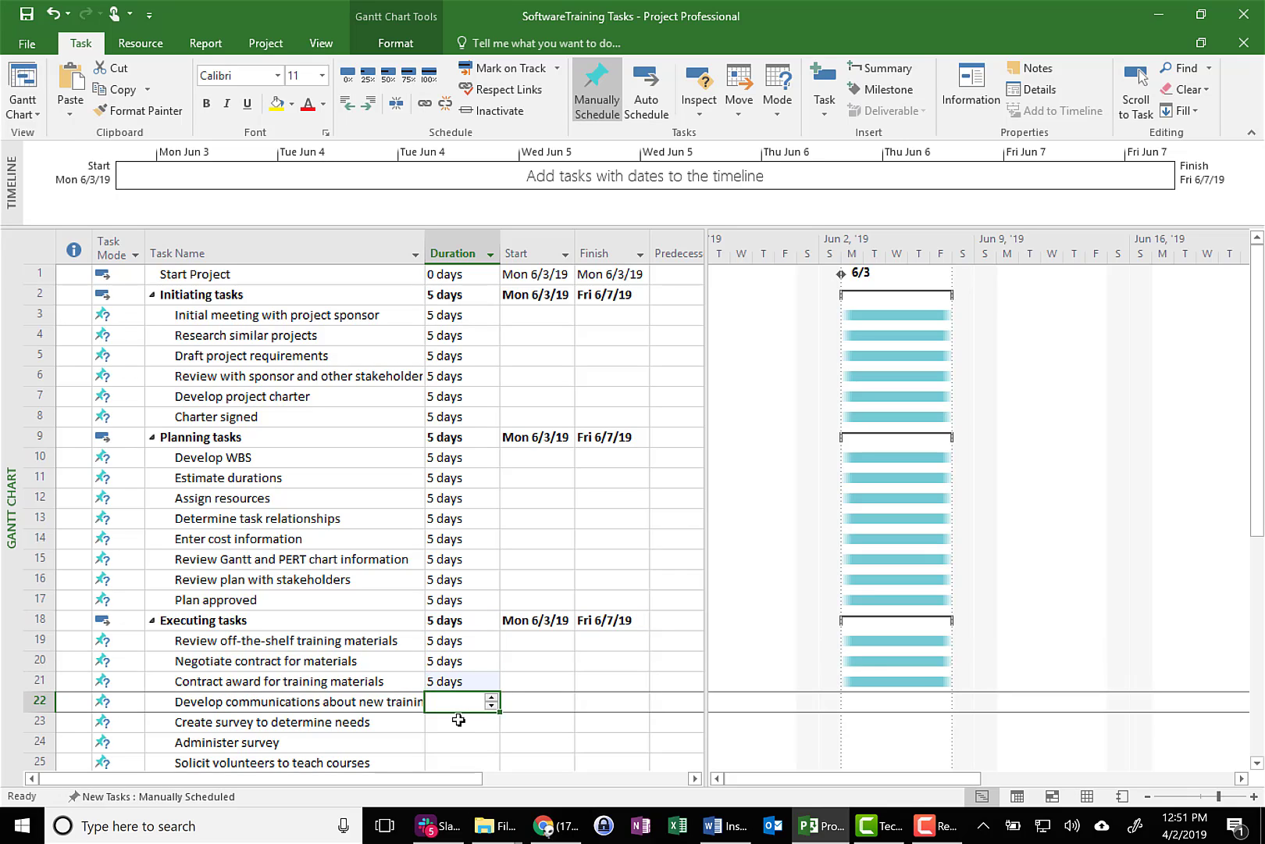
click(458, 722)
click(459, 704)
key(ctrl+v)
click(458, 724)
key(ctrl+v)
Paste the 5-day duration into the Executing tasks Administer survey through Coordinate with facilities to build classrooms.
scroll(458, 727, down, 4)
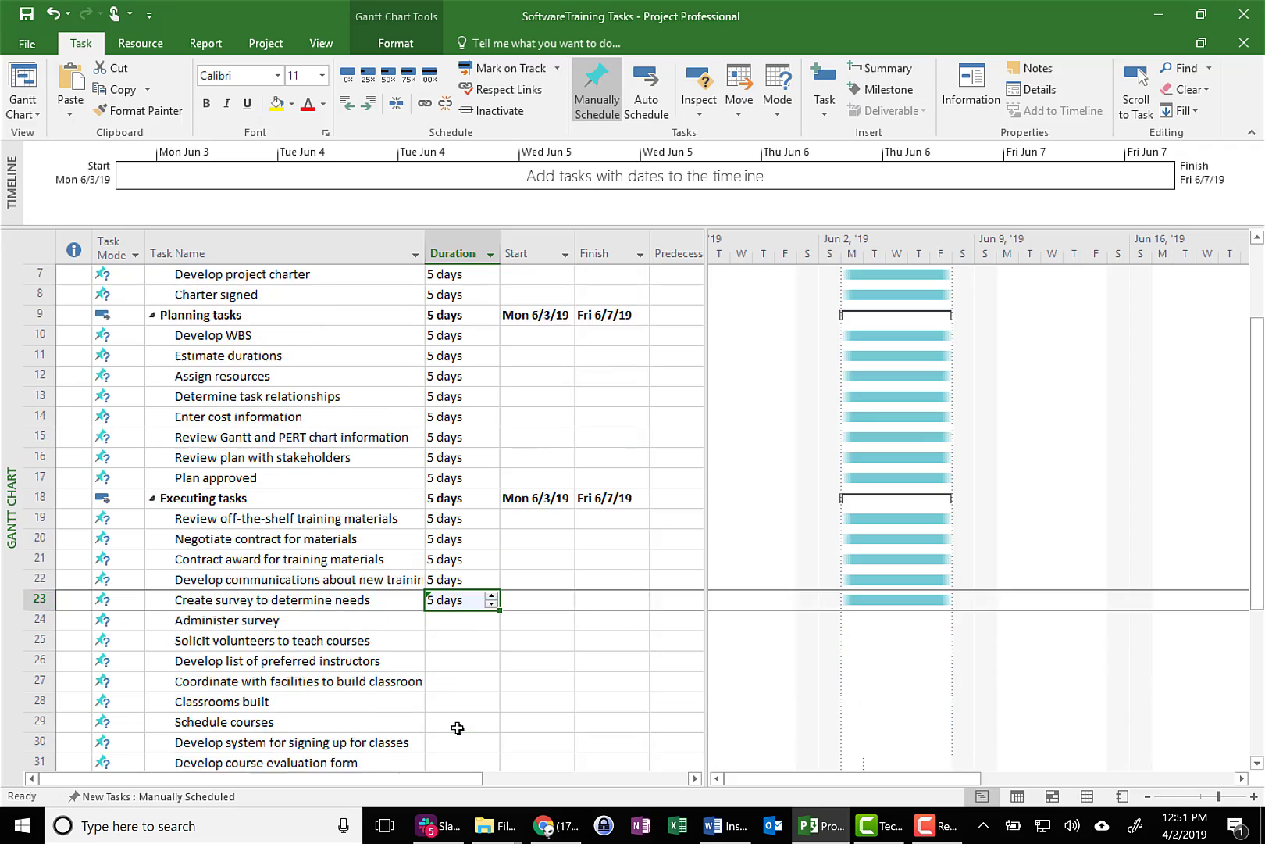
click(466, 503)
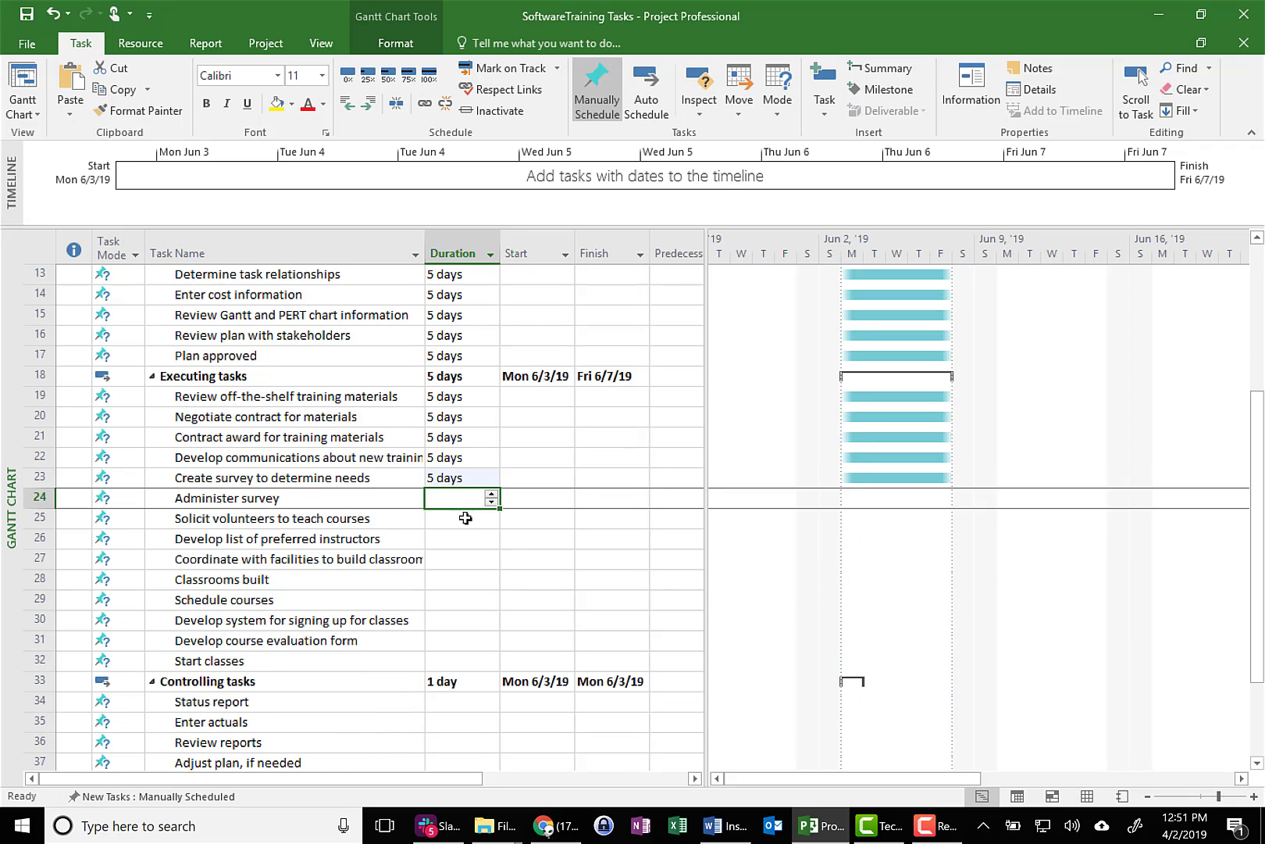
key(ctrl+v)
click(463, 521)
key(ctrl+v)
click(463, 542)
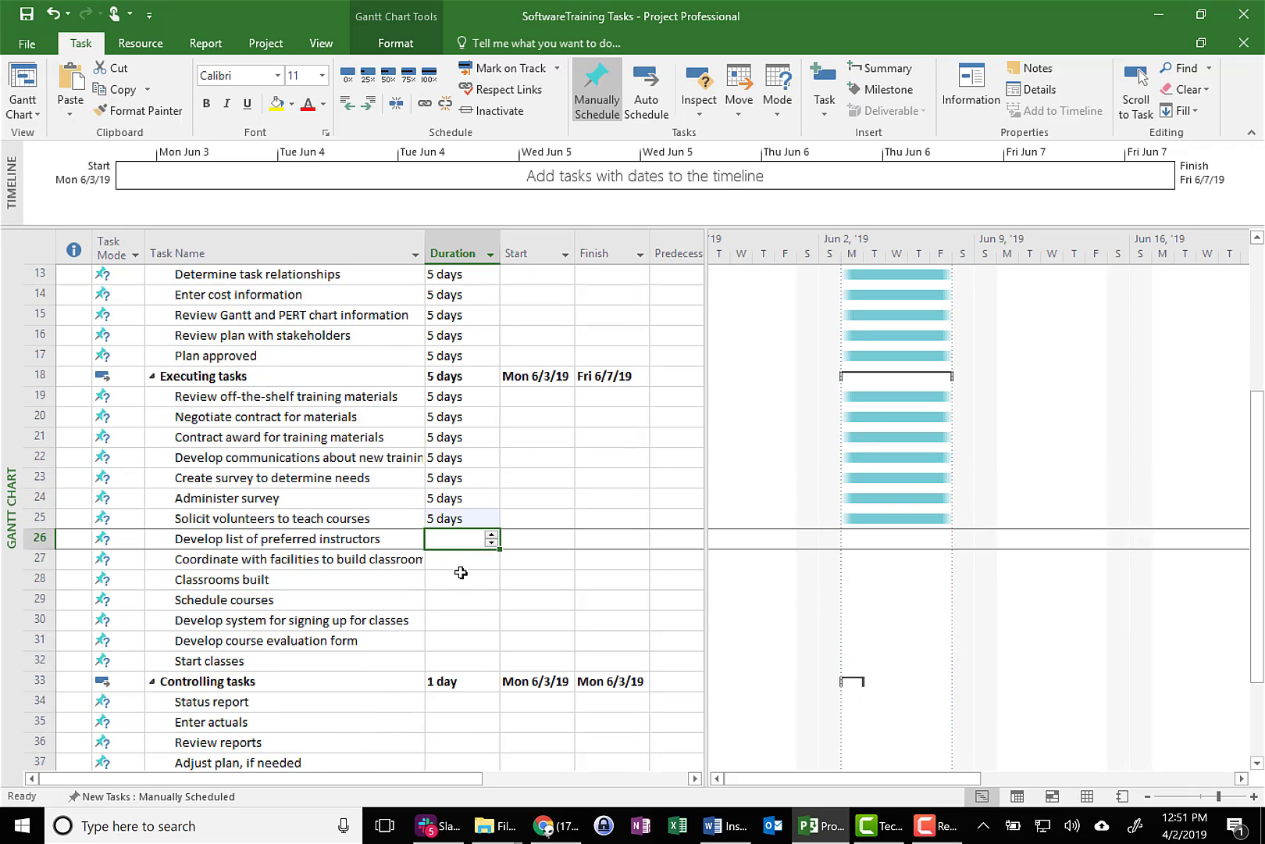
key(ctrl+v)
click(462, 560)
key(ctrl+v)
Paste the 5-day duration into the last Executing tasks, Classrooms built through Start classes.
click(462, 583)
key(ctrl+v)
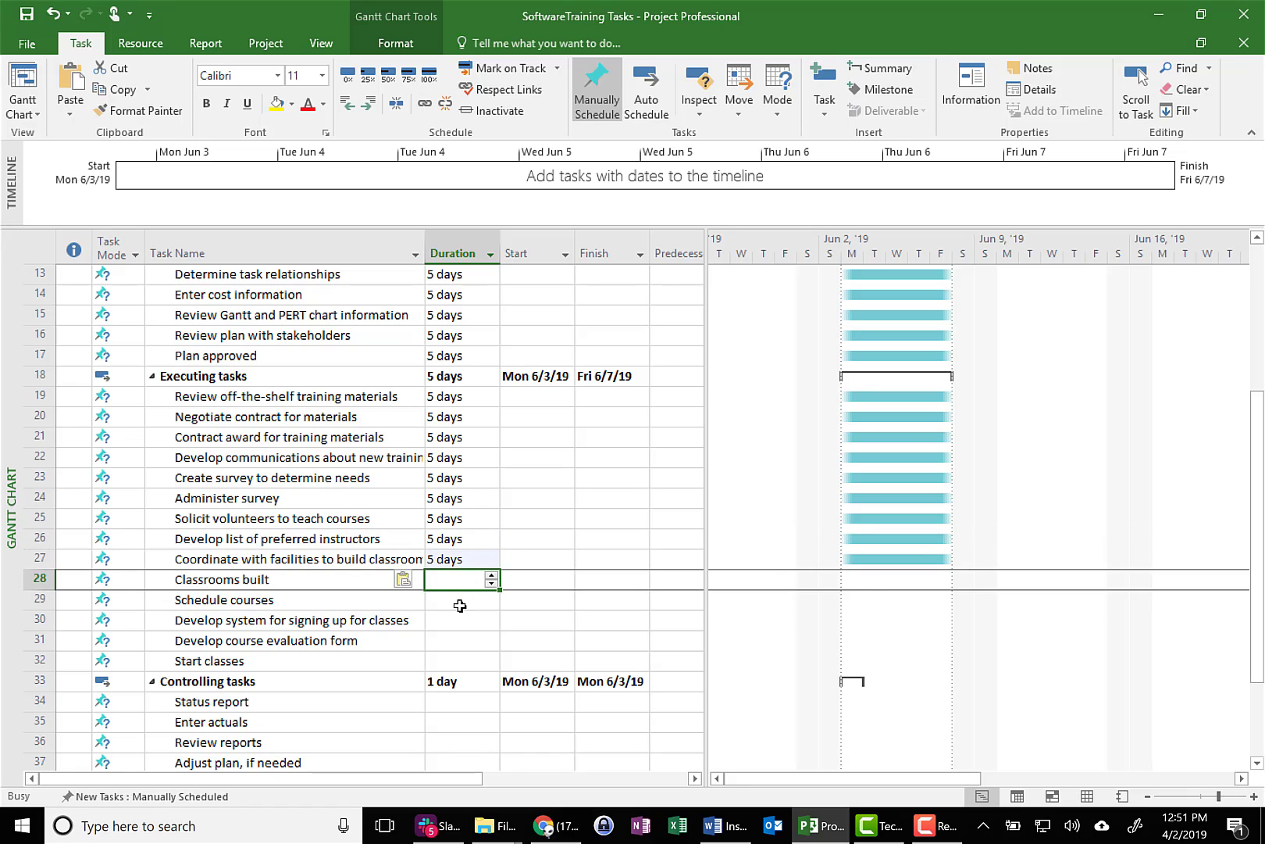
click(463, 601)
key(ctrl+v)
click(464, 622)
key(ctrl+v)
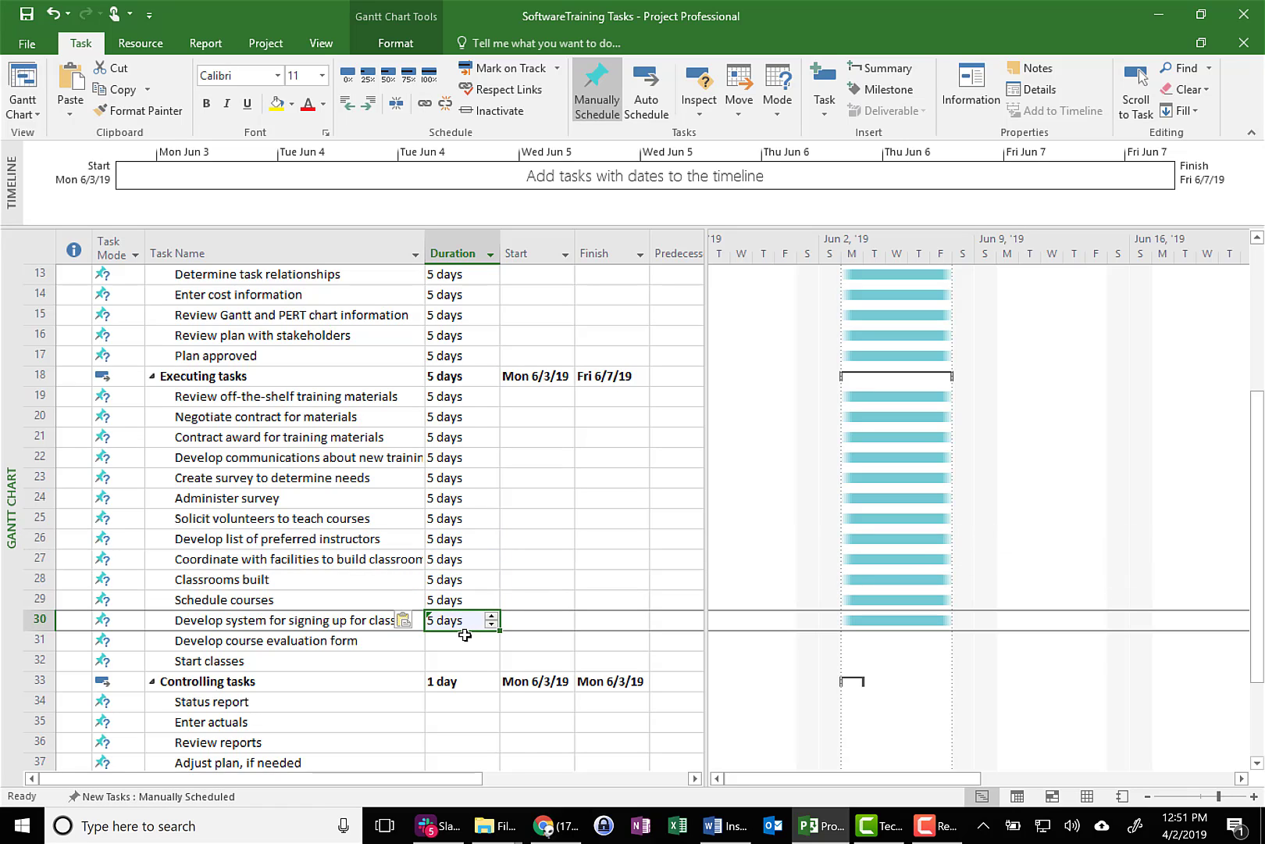
click(463, 640)
key(ctrl+d)
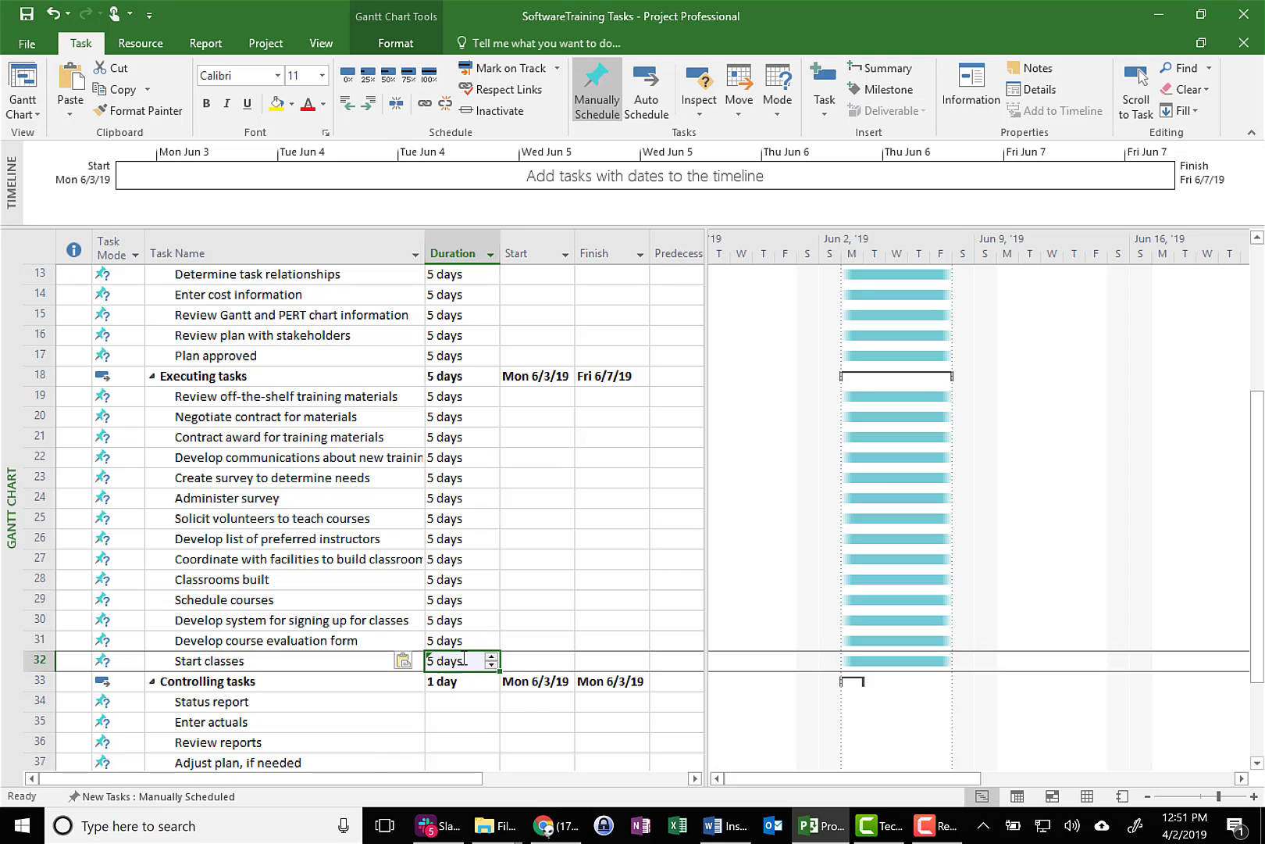
Give all four Controlling tasks, Status report through Adjust plan, if needed, the copied duration of 5 days.
scroll(464, 658, down, 3)
click(464, 522)
key(ctrl+d)
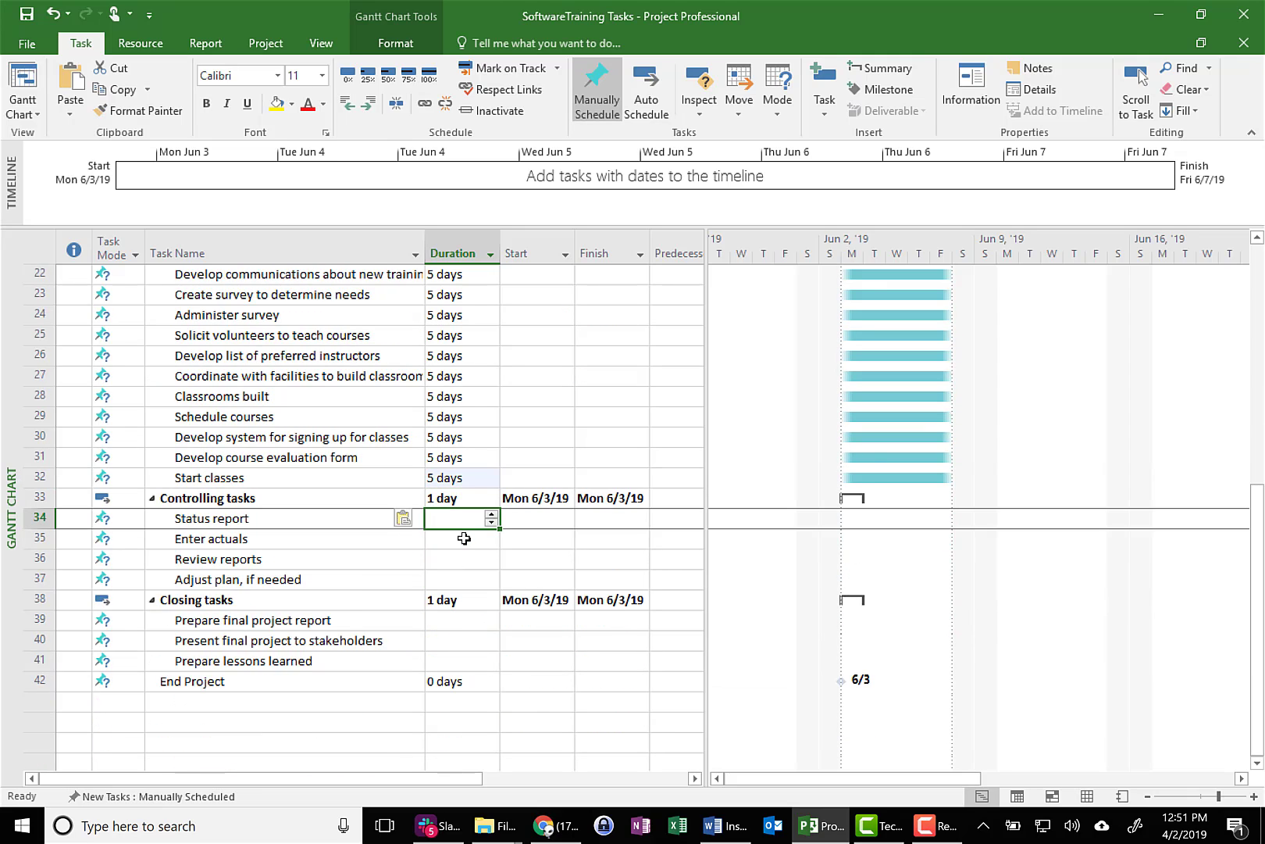
click(465, 539)
key(ctrl+d)
click(468, 560)
key(ctrl+d)
click(469, 581)
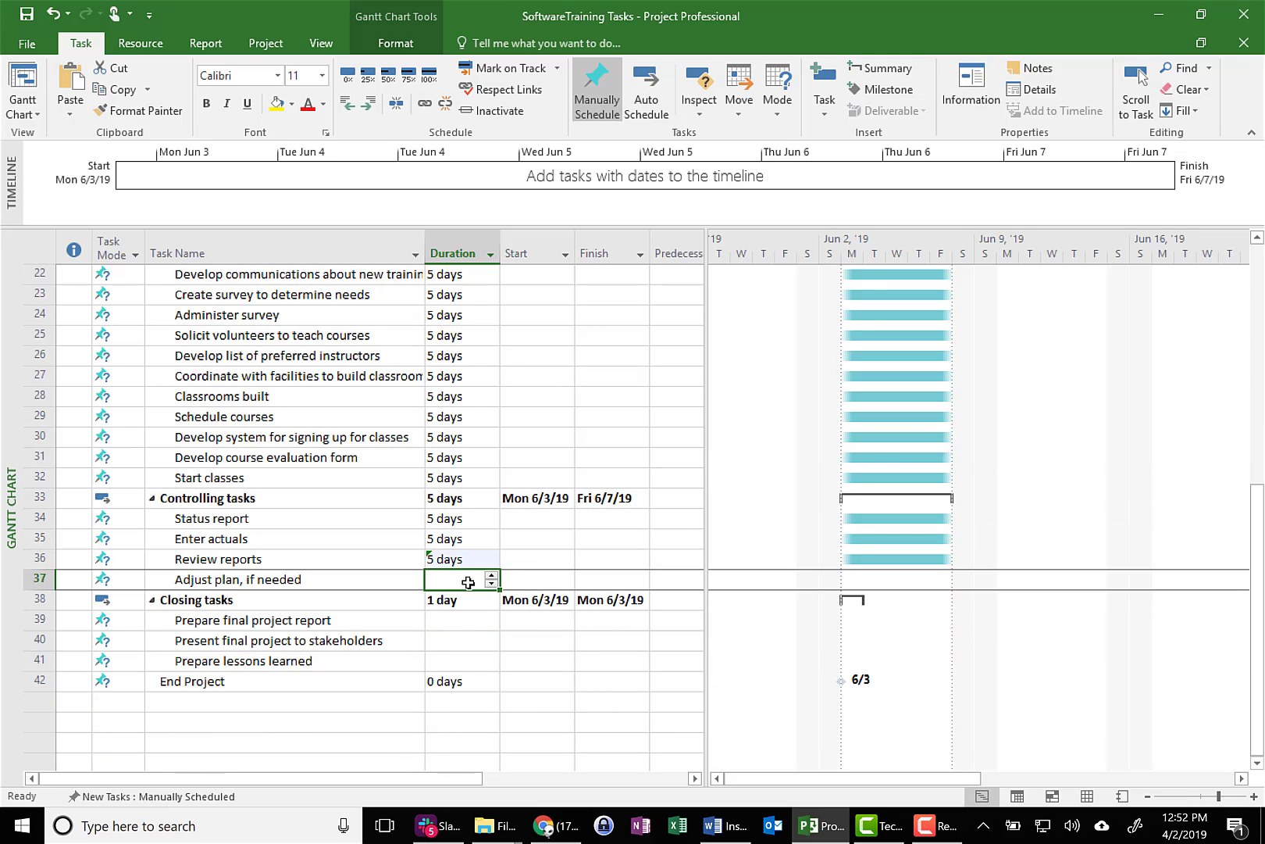
key(ctrl+d)
Give the Closing tasks, Prepare final project report through Prepare lessons learned, the copied duration of 5 days.
click(466, 624)
key(ctrl+d)
click(466, 642)
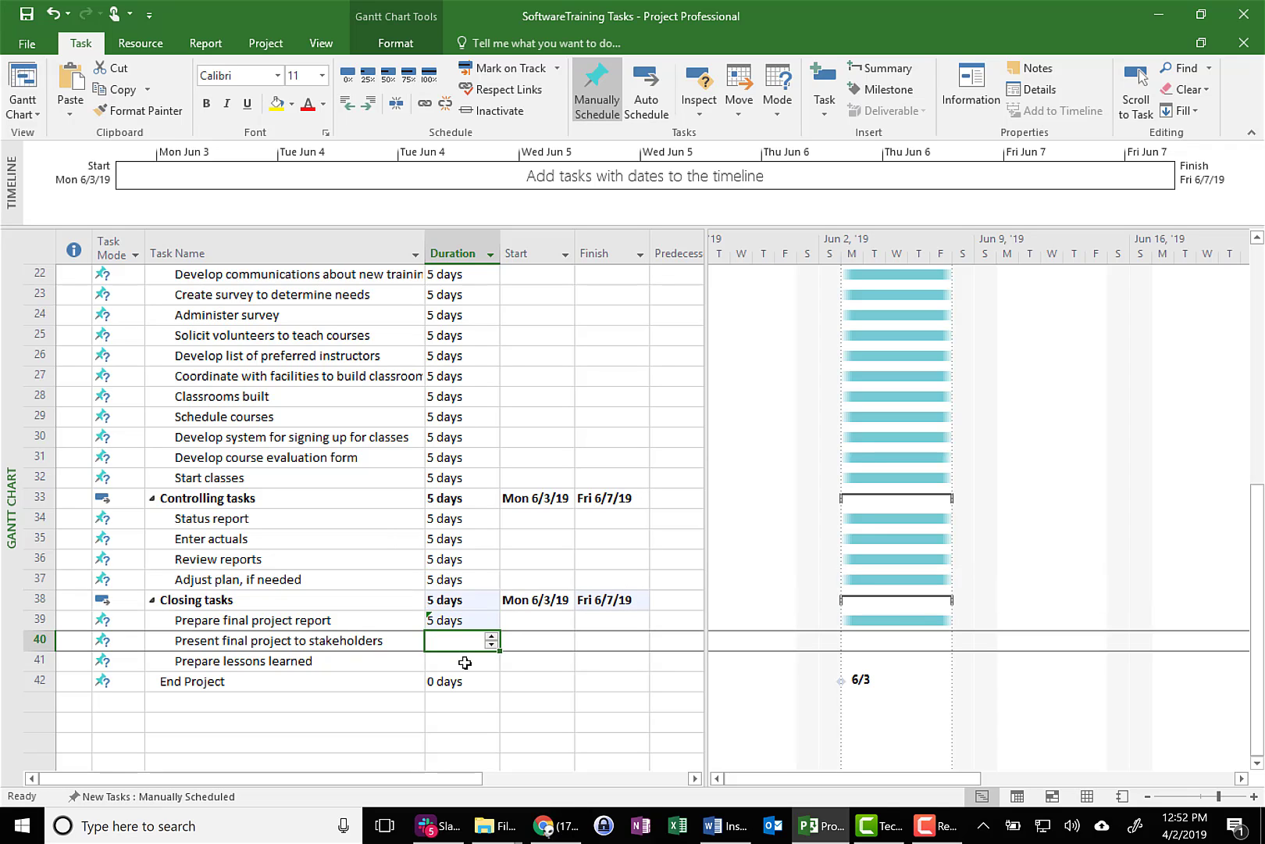
key(ctrl+d)
click(466, 660)
key(ctrl+d)
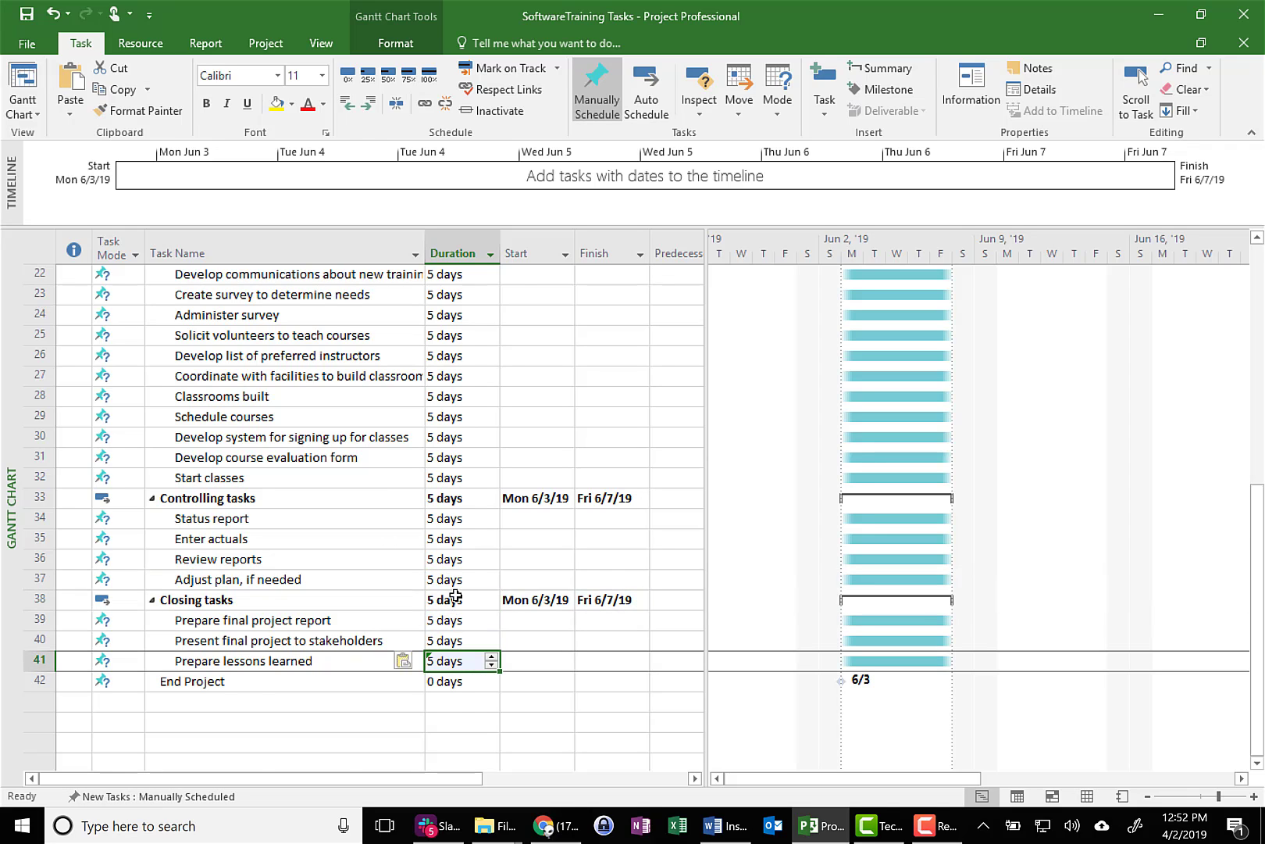
Widen the task table to show the full Predecessors column, and set task 1 as predecessor of Initial meeting with project sponsor.
scroll(449, 594, up, 7)
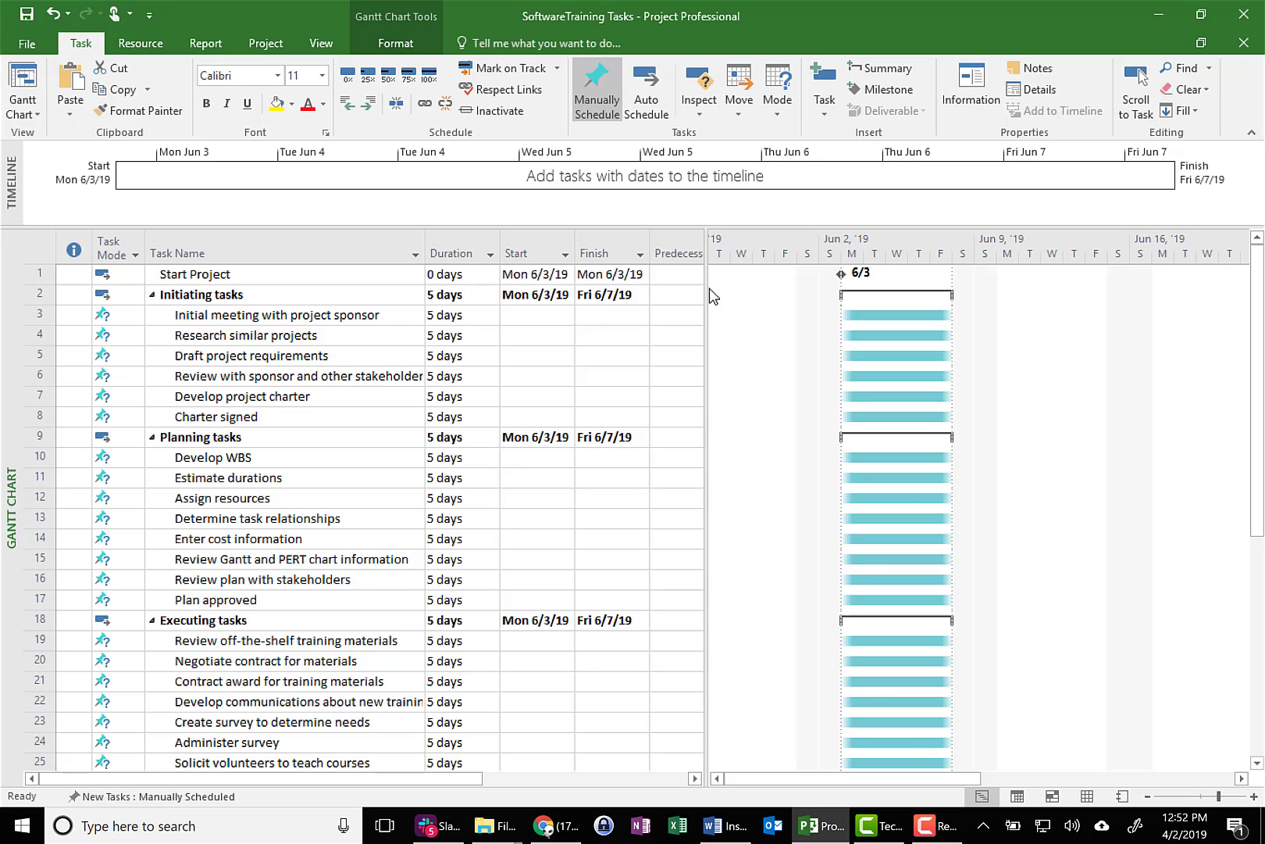
drag(708, 281, 748, 283)
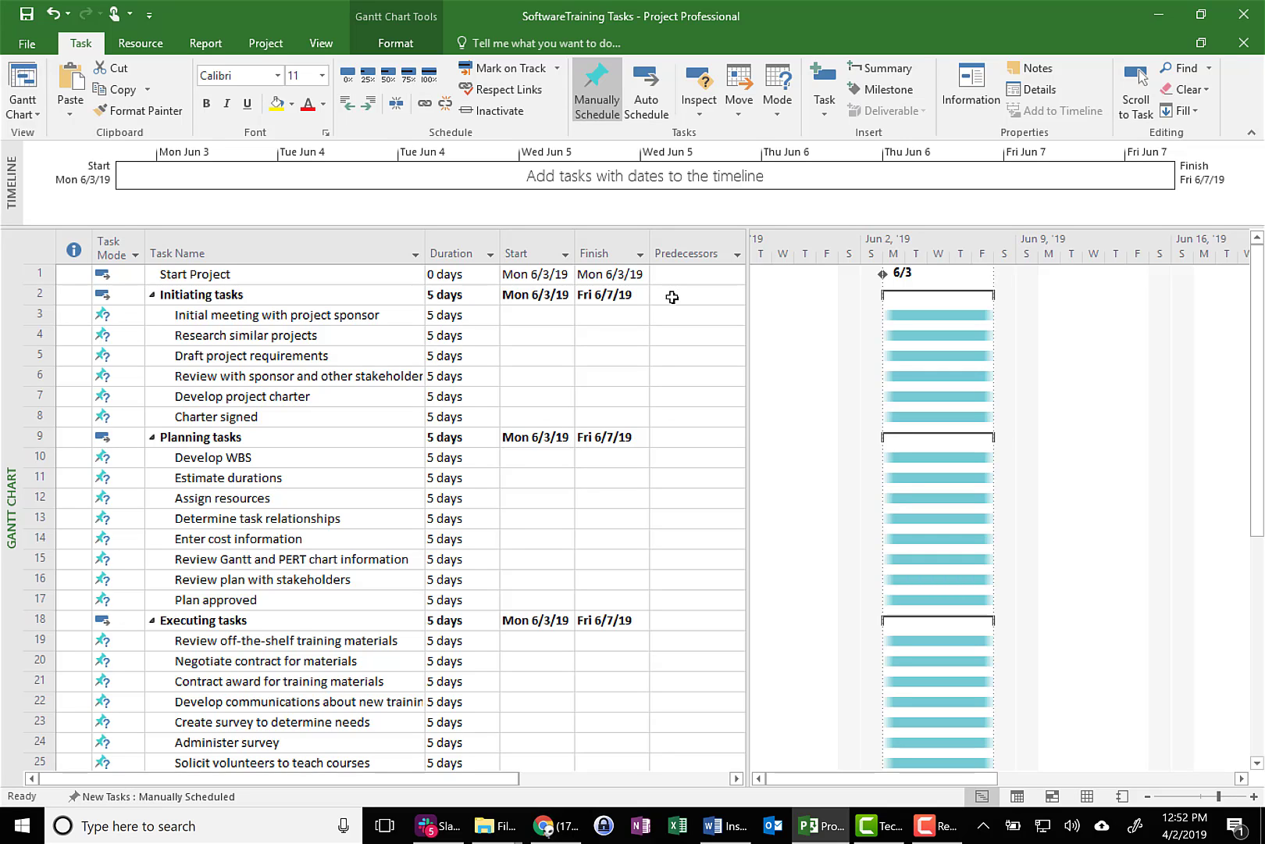
click(670, 322)
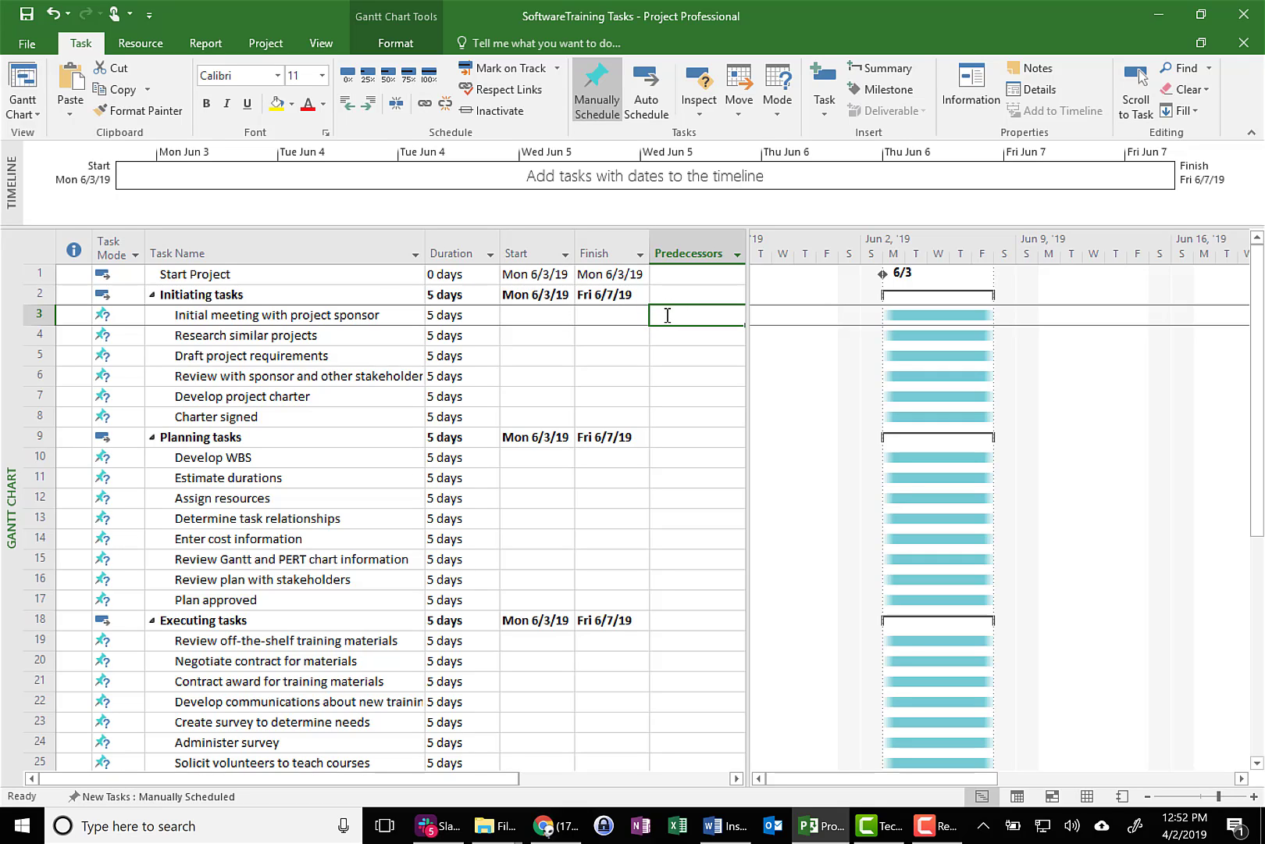
text(1)
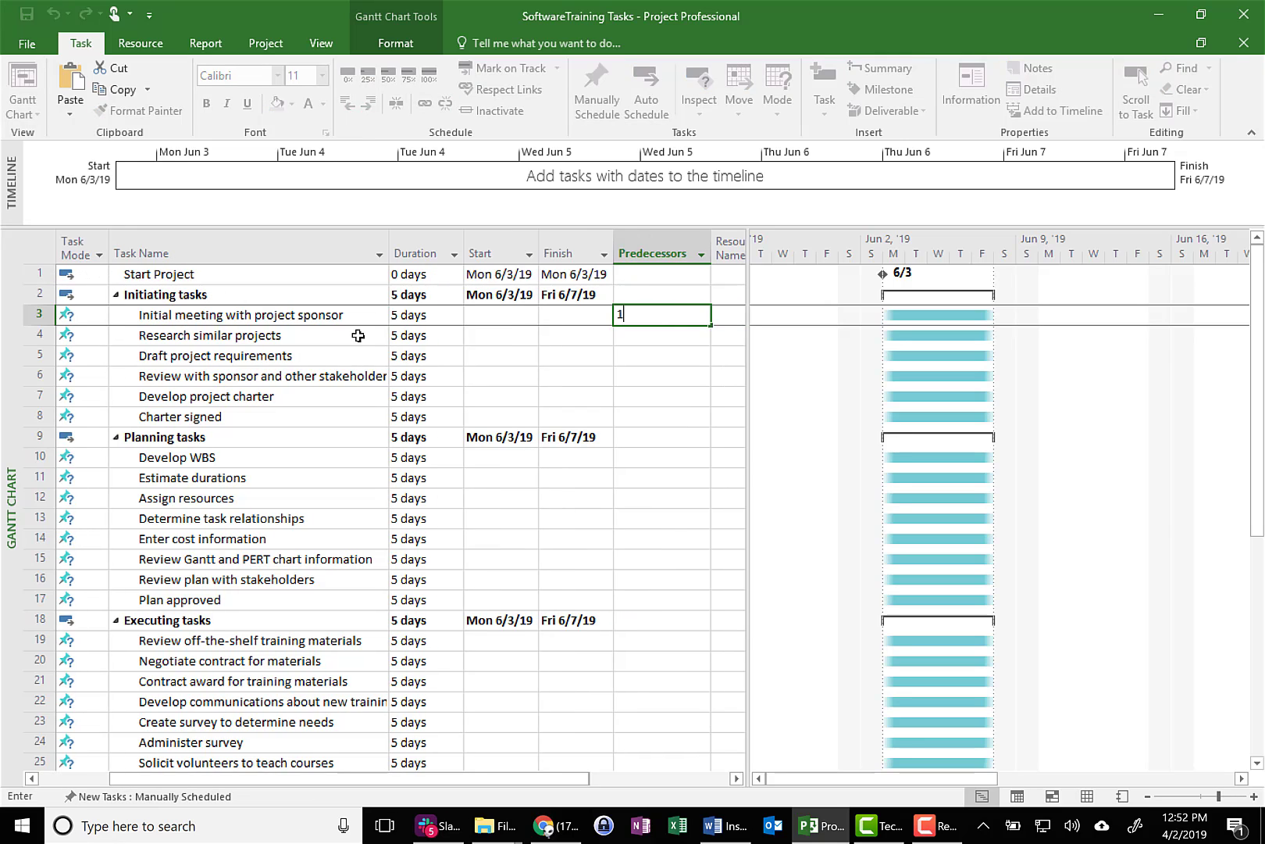
key(Return)
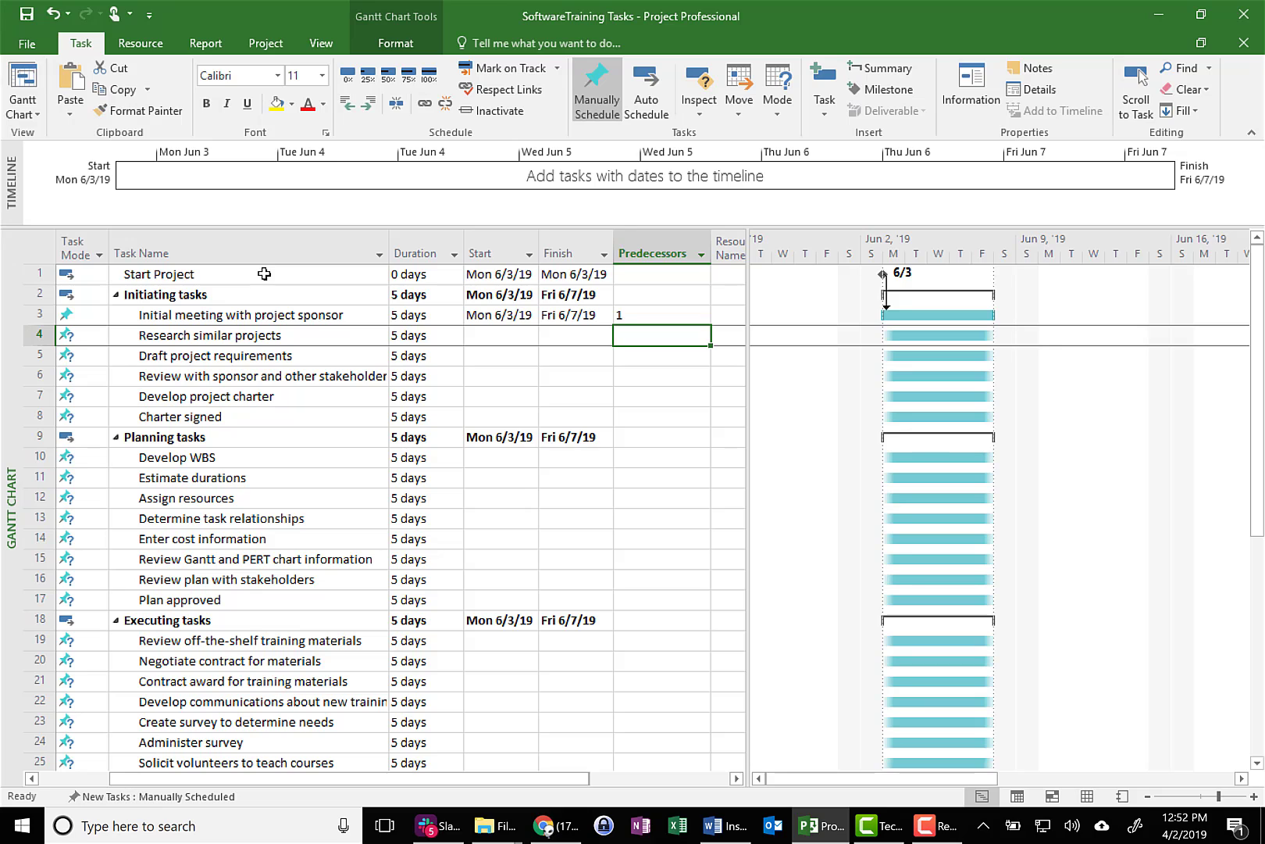
Switch all tasks from Start Project through End Project to Auto Schedule.
drag(264, 274, 335, 369)
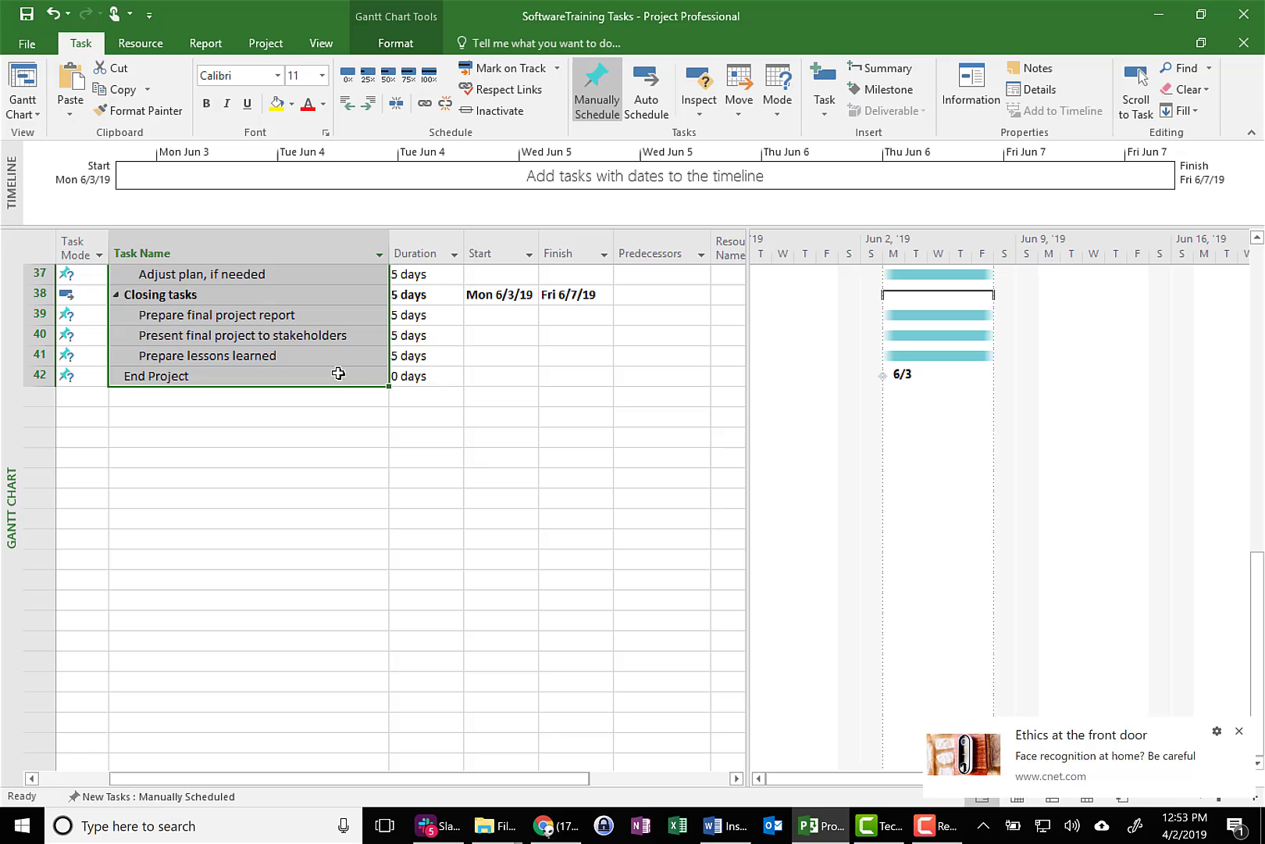
right_click(257, 316)
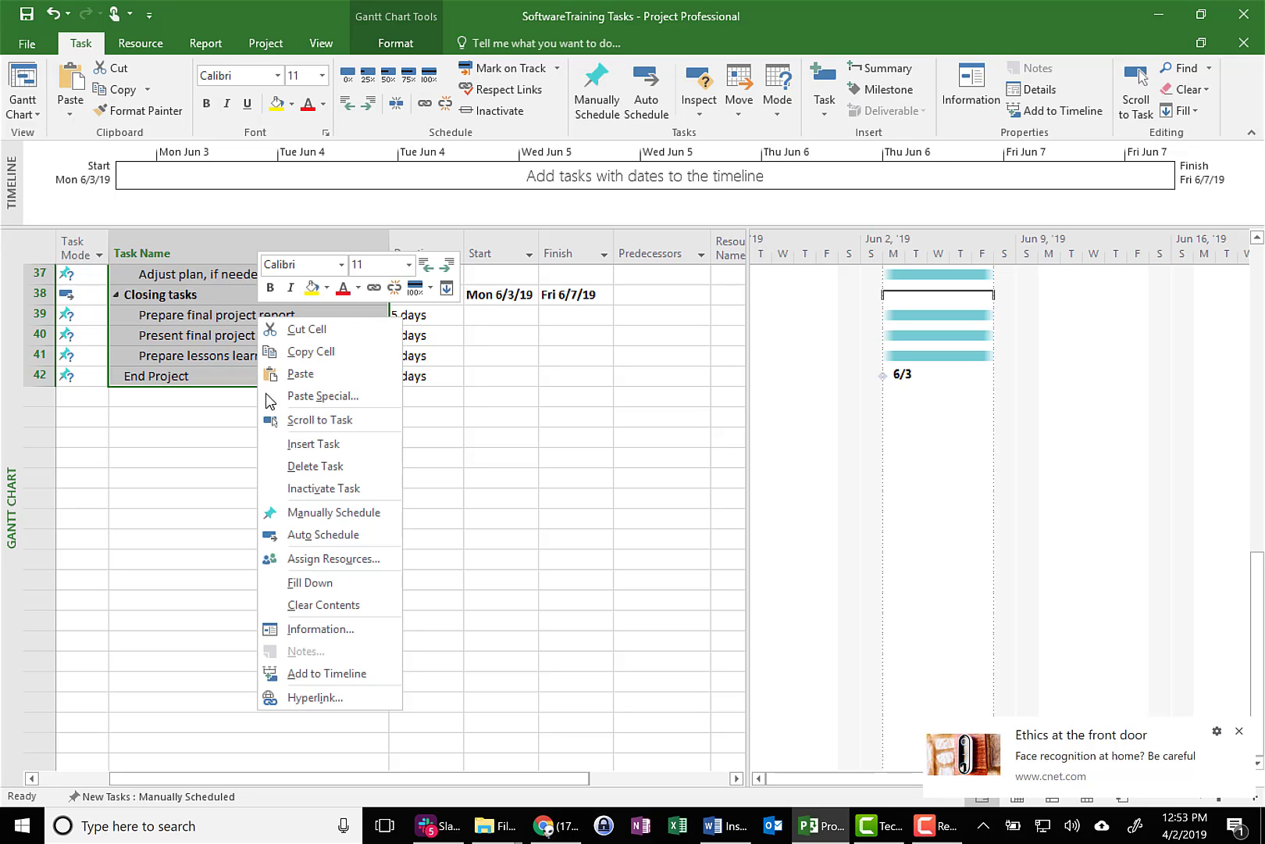
click(303, 538)
scroll(302, 399, up, 1)
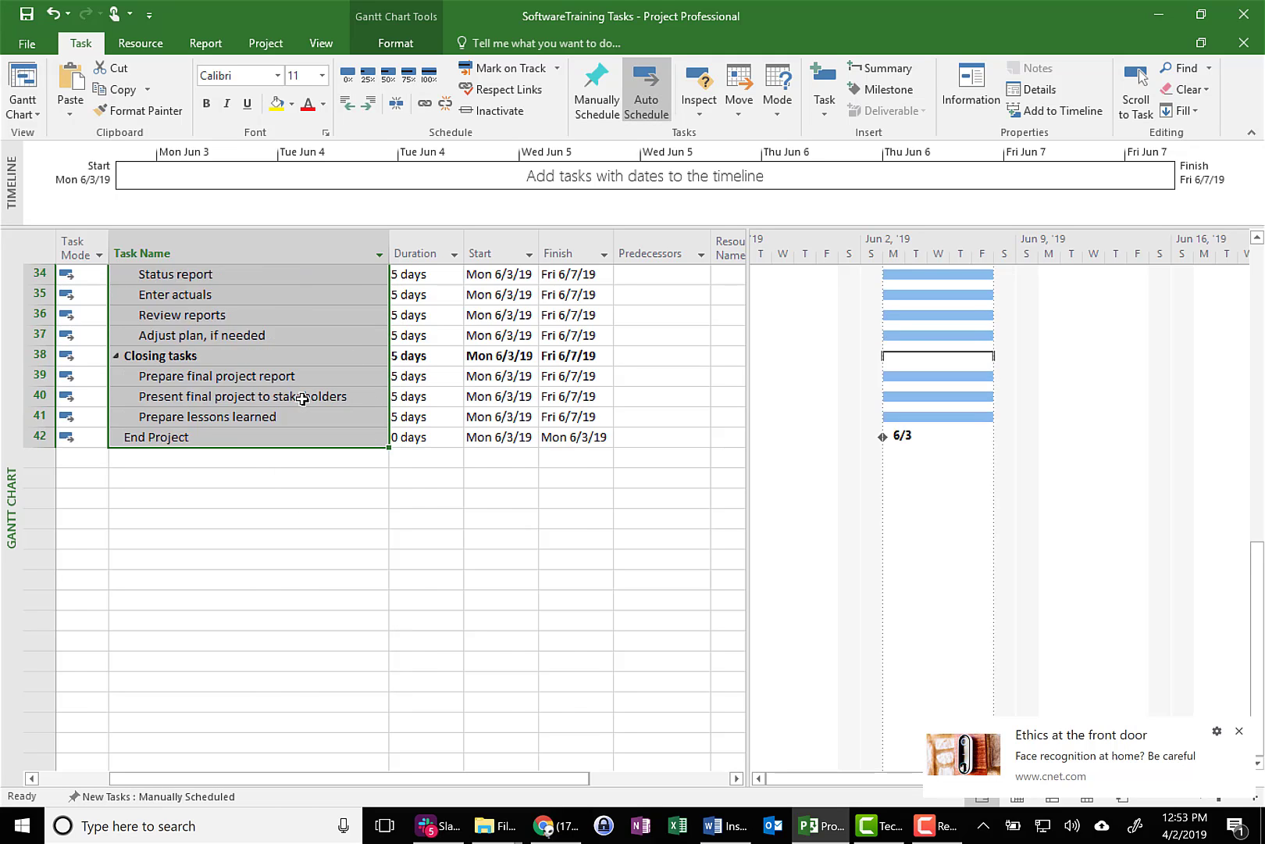
scroll(301, 397, up, 11)
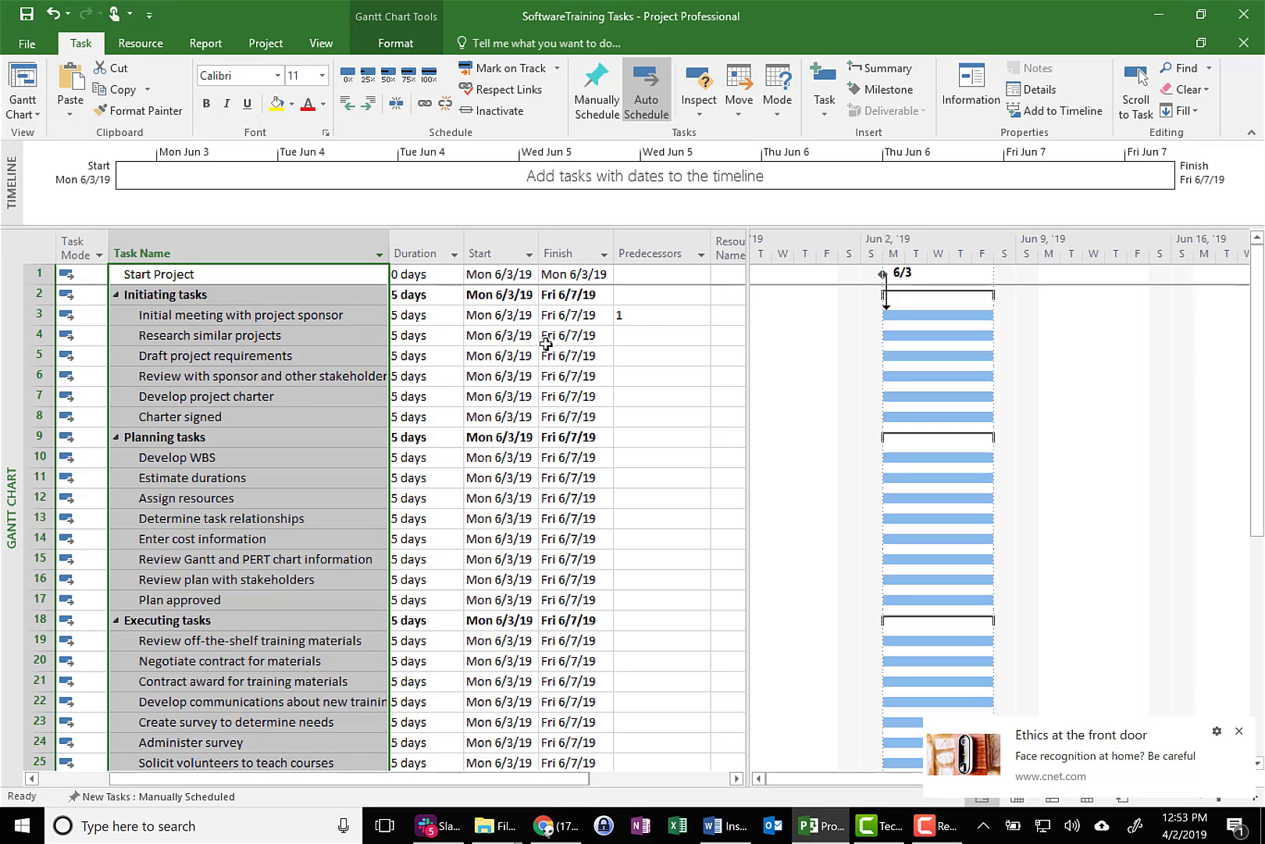
Set task 3 as predecessor of Research similar projects and task 4 as predecessor of Draft project requirements.
click(619, 335)
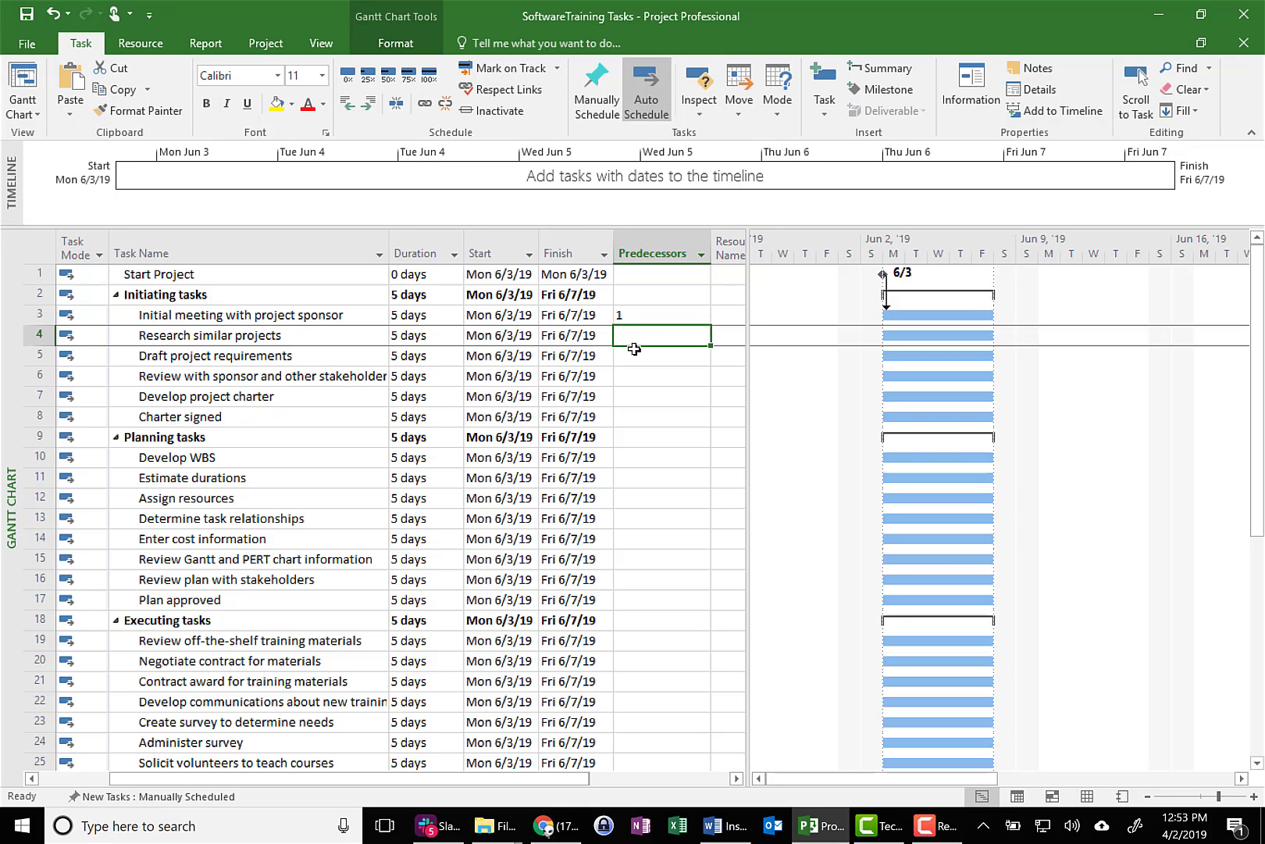
scroll(653, 516, down, 7)
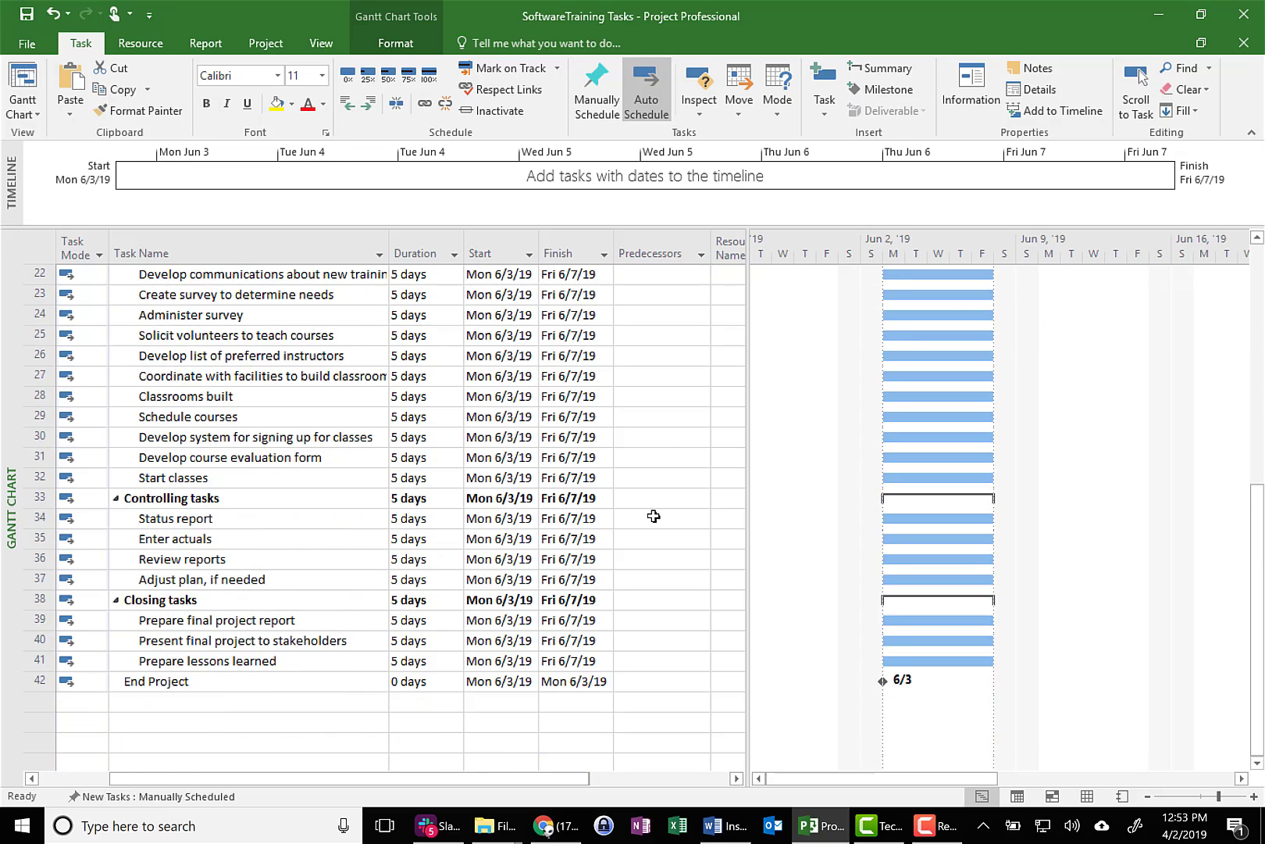
scroll(653, 516, up, 1)
scroll(653, 516, up, 6)
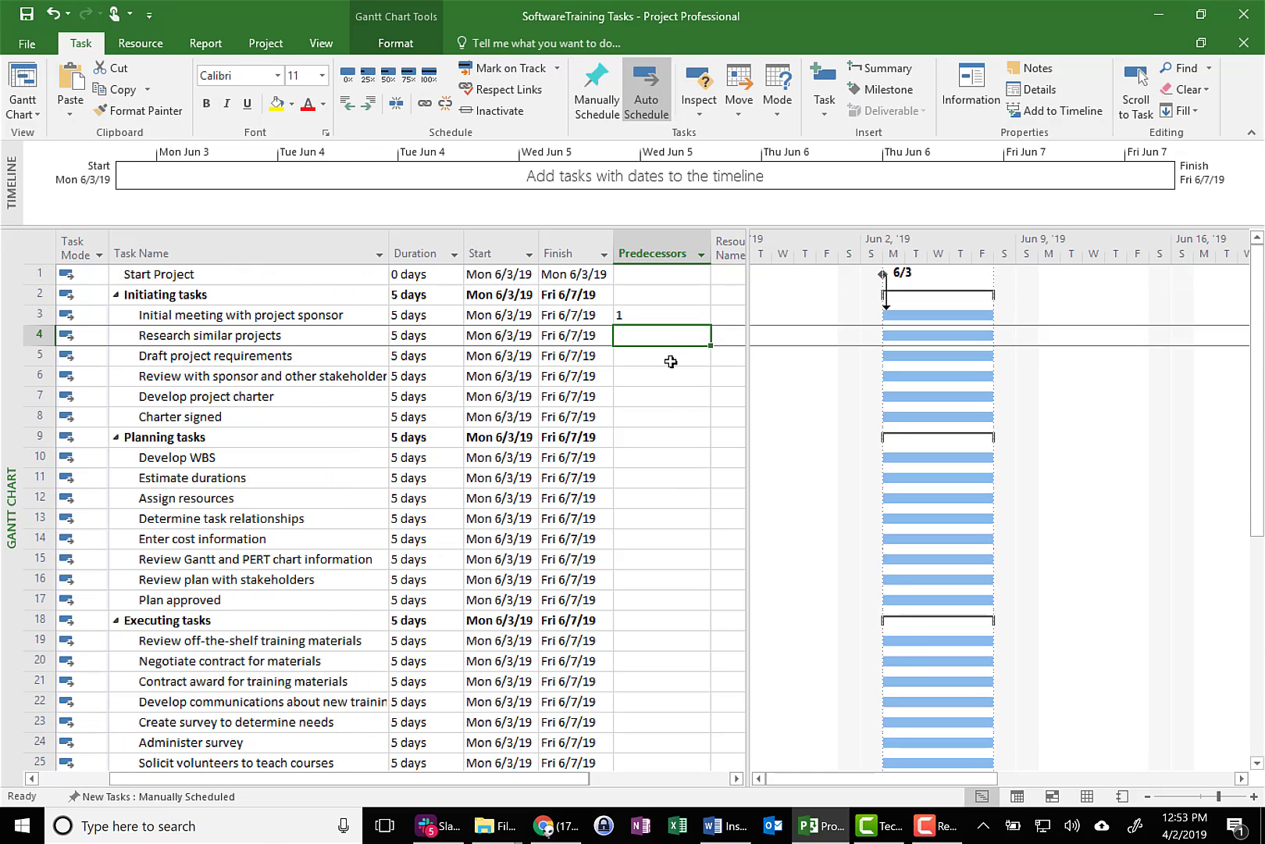
click(647, 315)
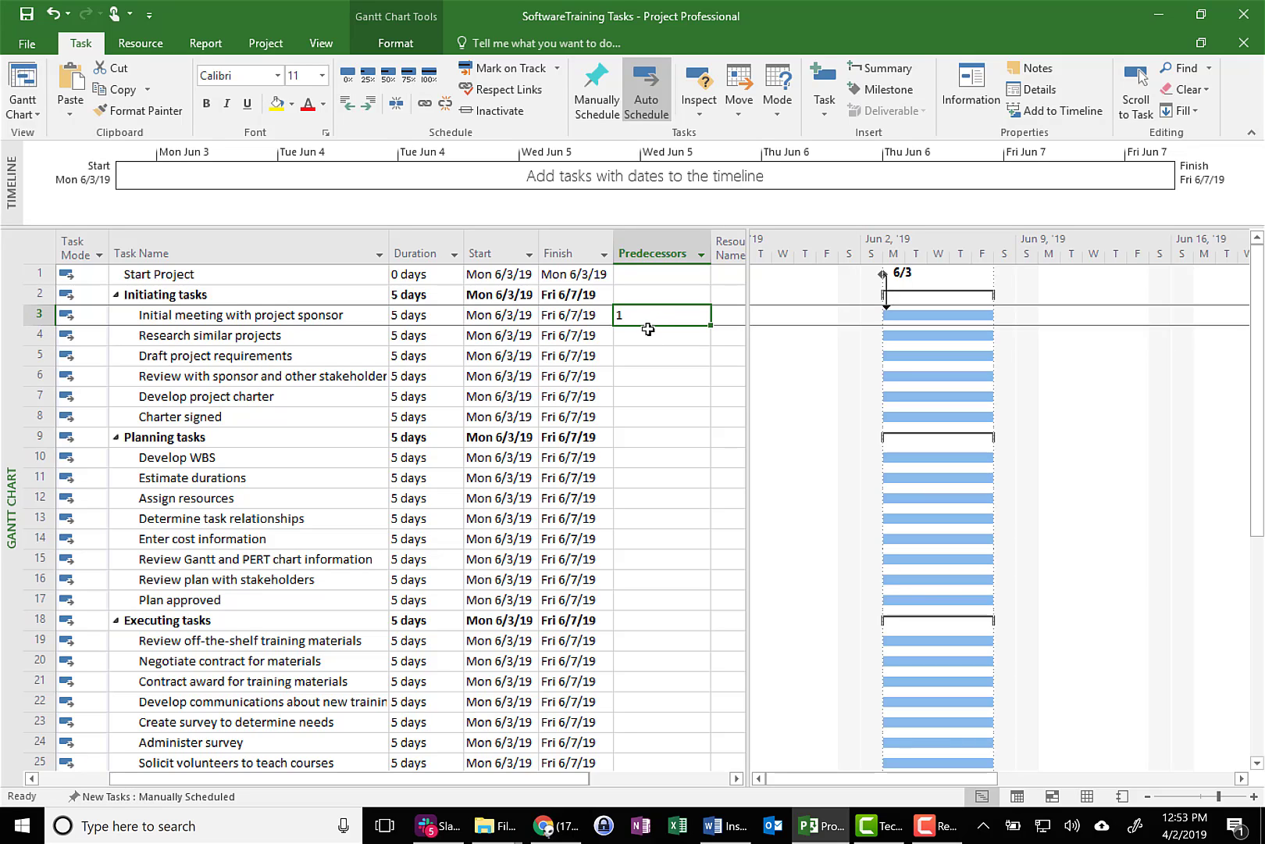
click(644, 332)
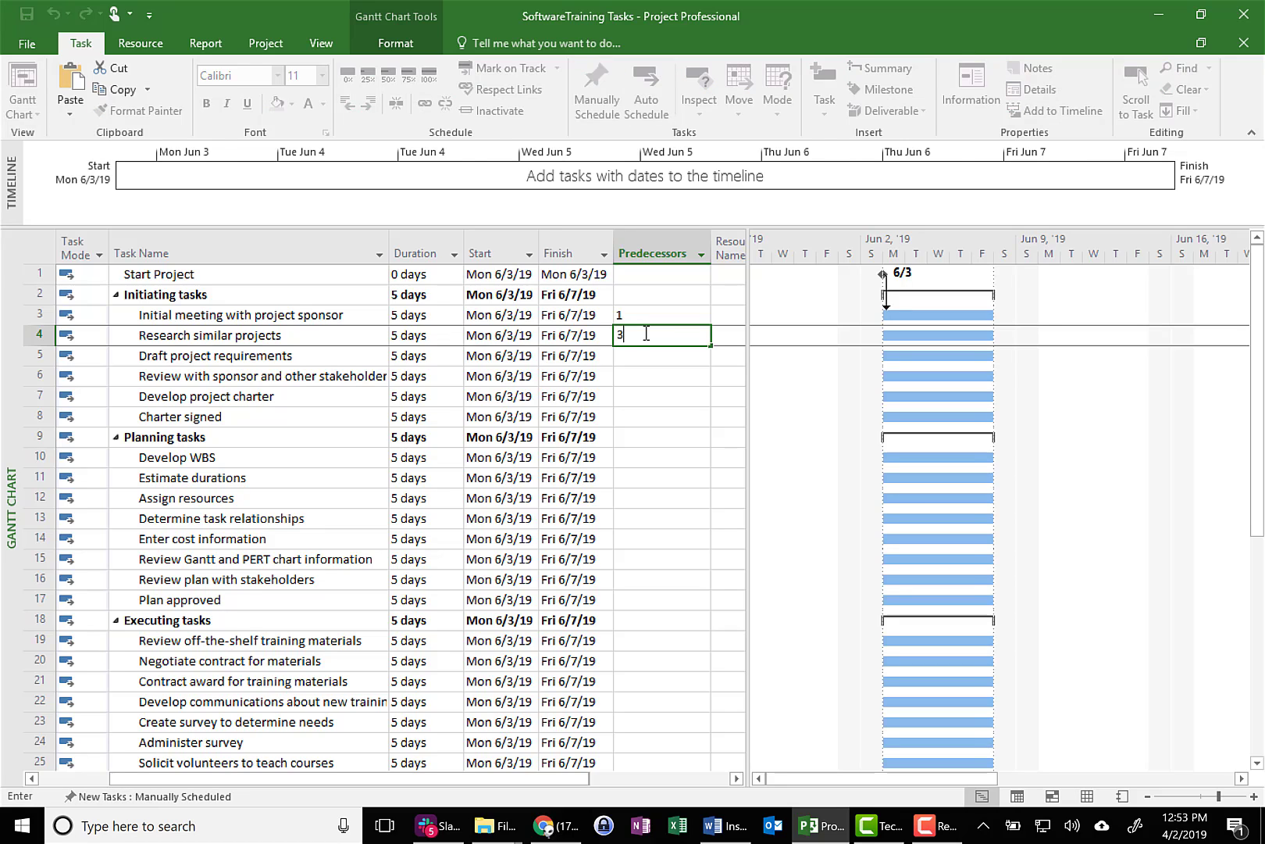
key(Return)
key(Return)
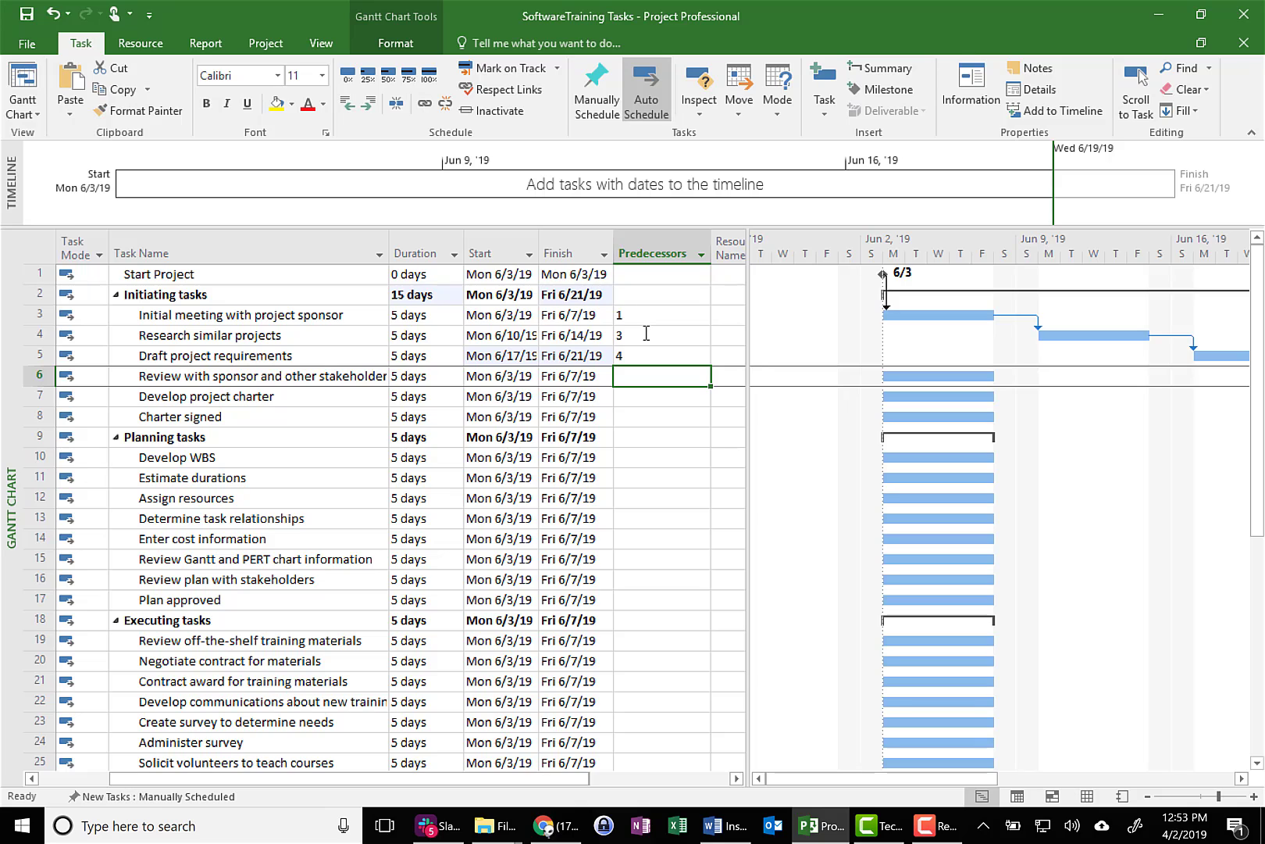
Enter predecessors 5, 6 and 7 for the remaining Initiating tasks, Review with sponsor and other stakeholders through Charter signed.
text(5)
key(Return)
text(6)
key(Return)
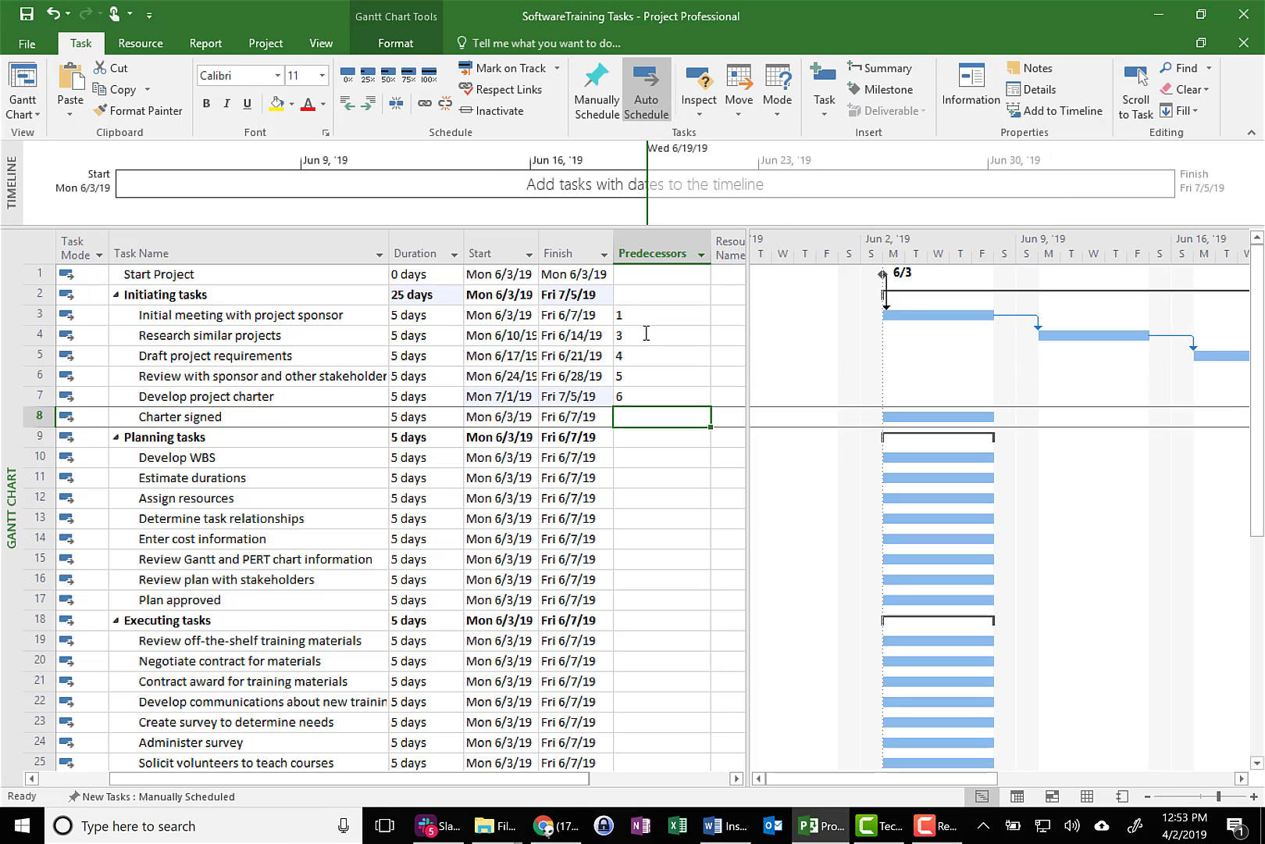
text(7)
key(Return)
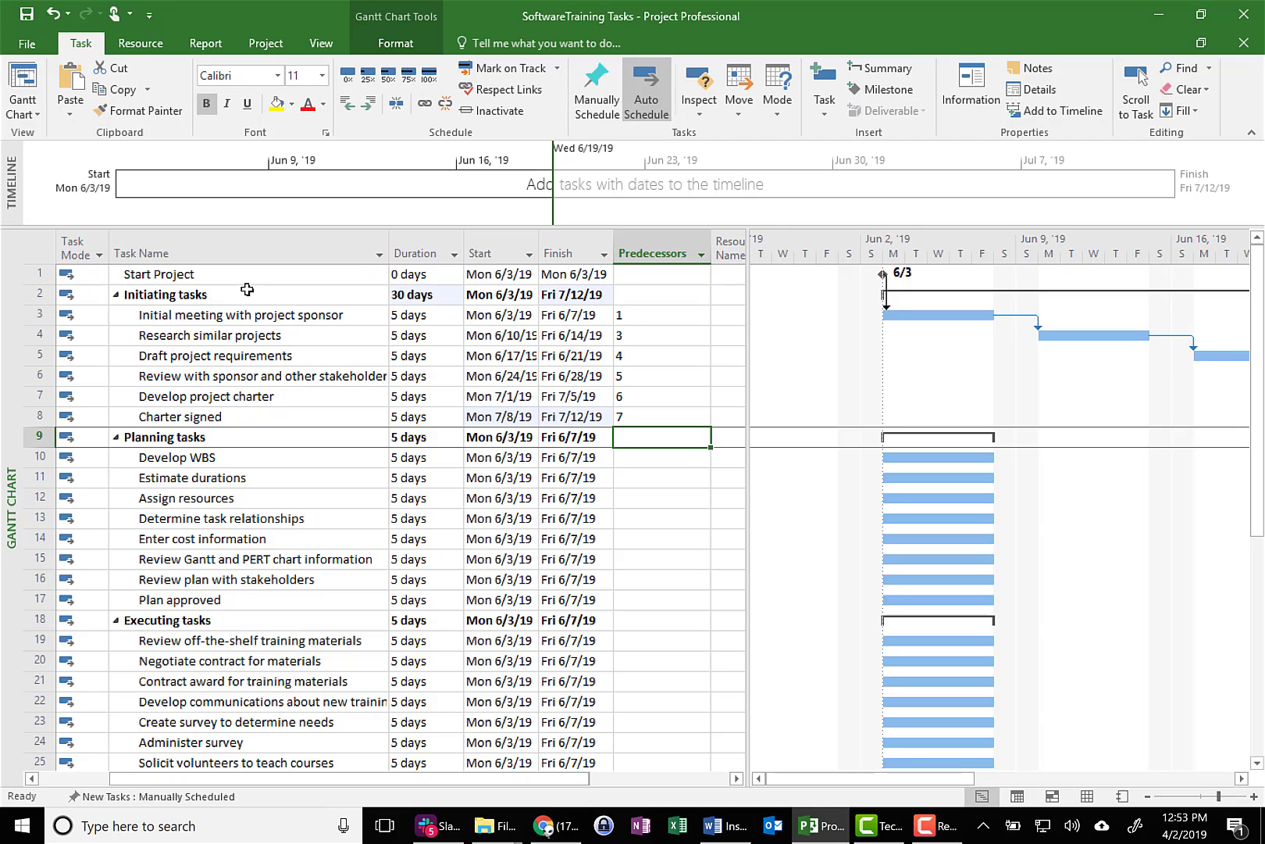
click(230, 436)
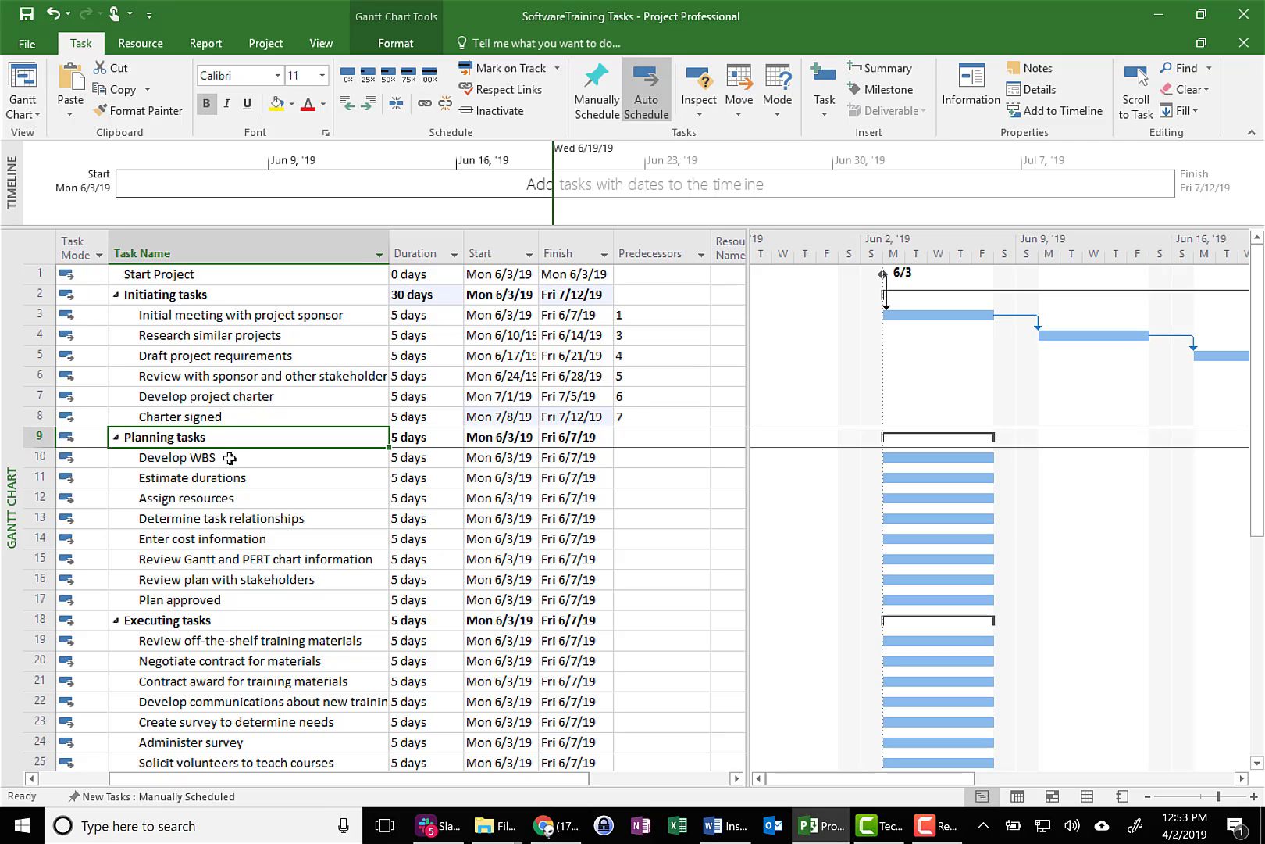
click(229, 461)
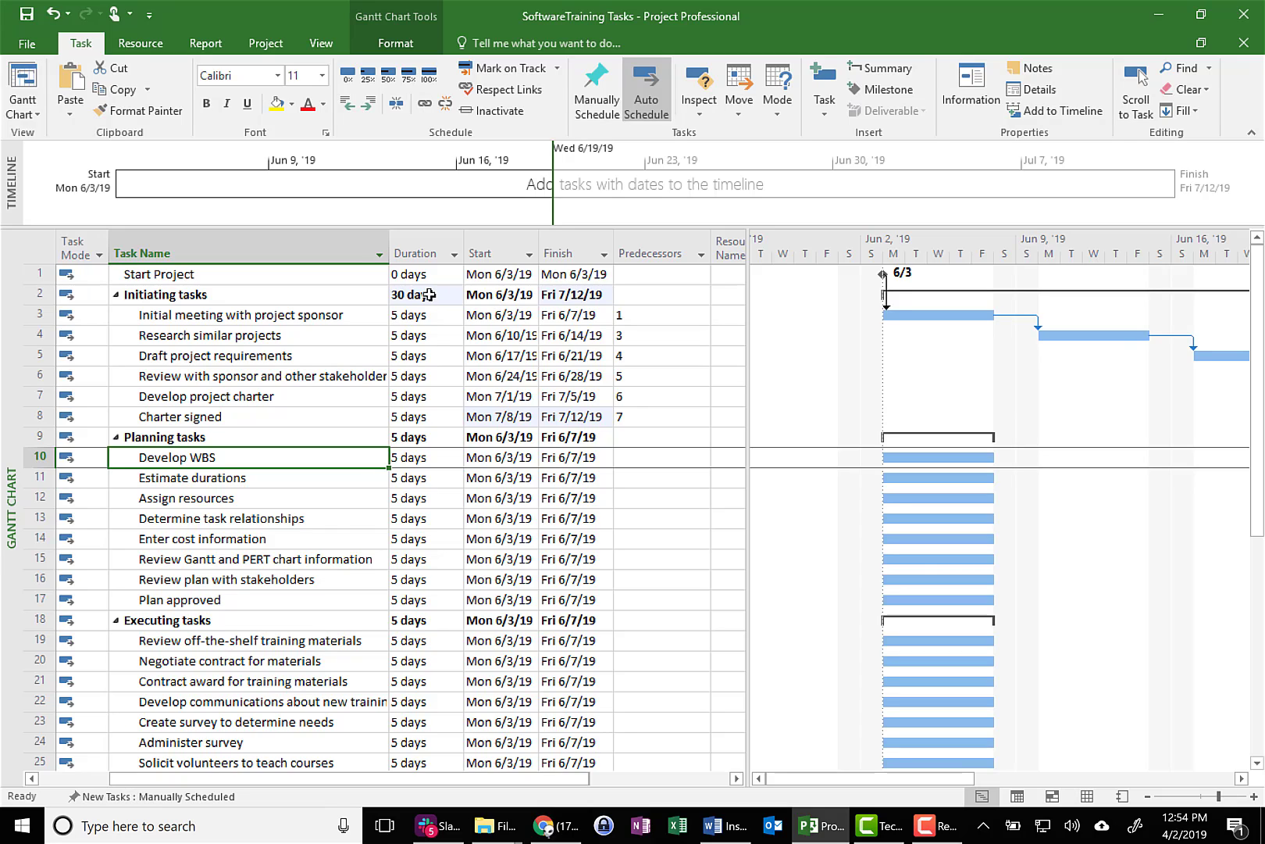
click(503, 293)
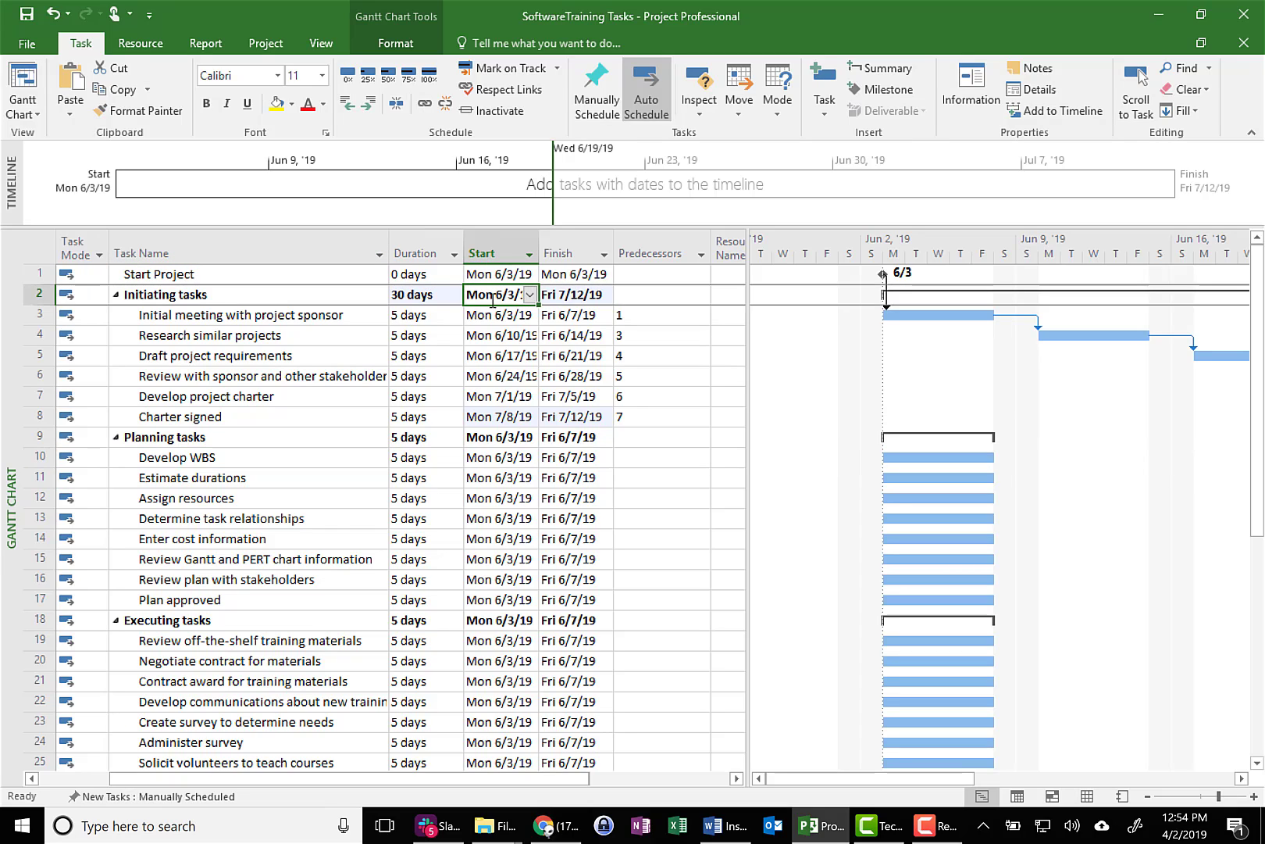
click(574, 295)
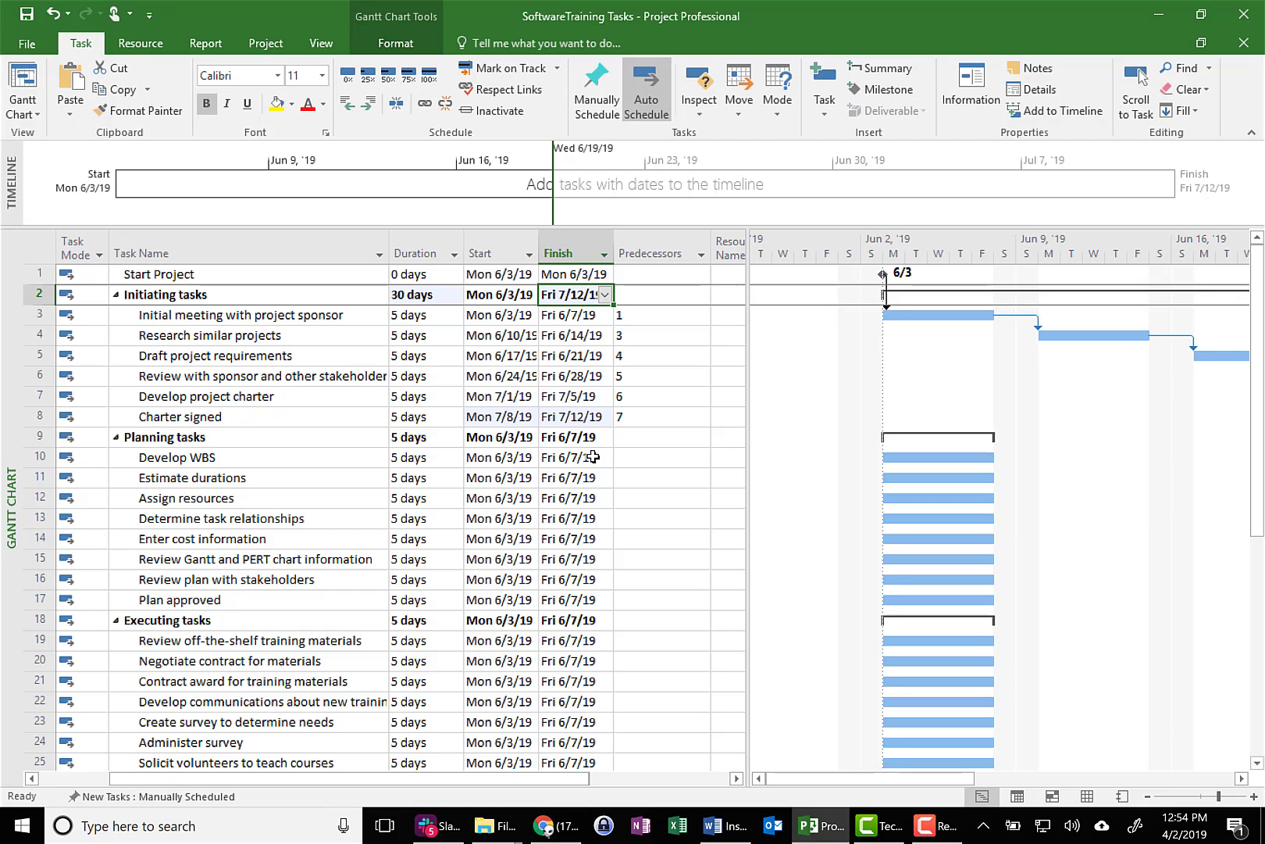
Enter predecessors 8, 10, 11 and 12 for the Planning tasks Develop WBS through Determine task relationships.
click(637, 462)
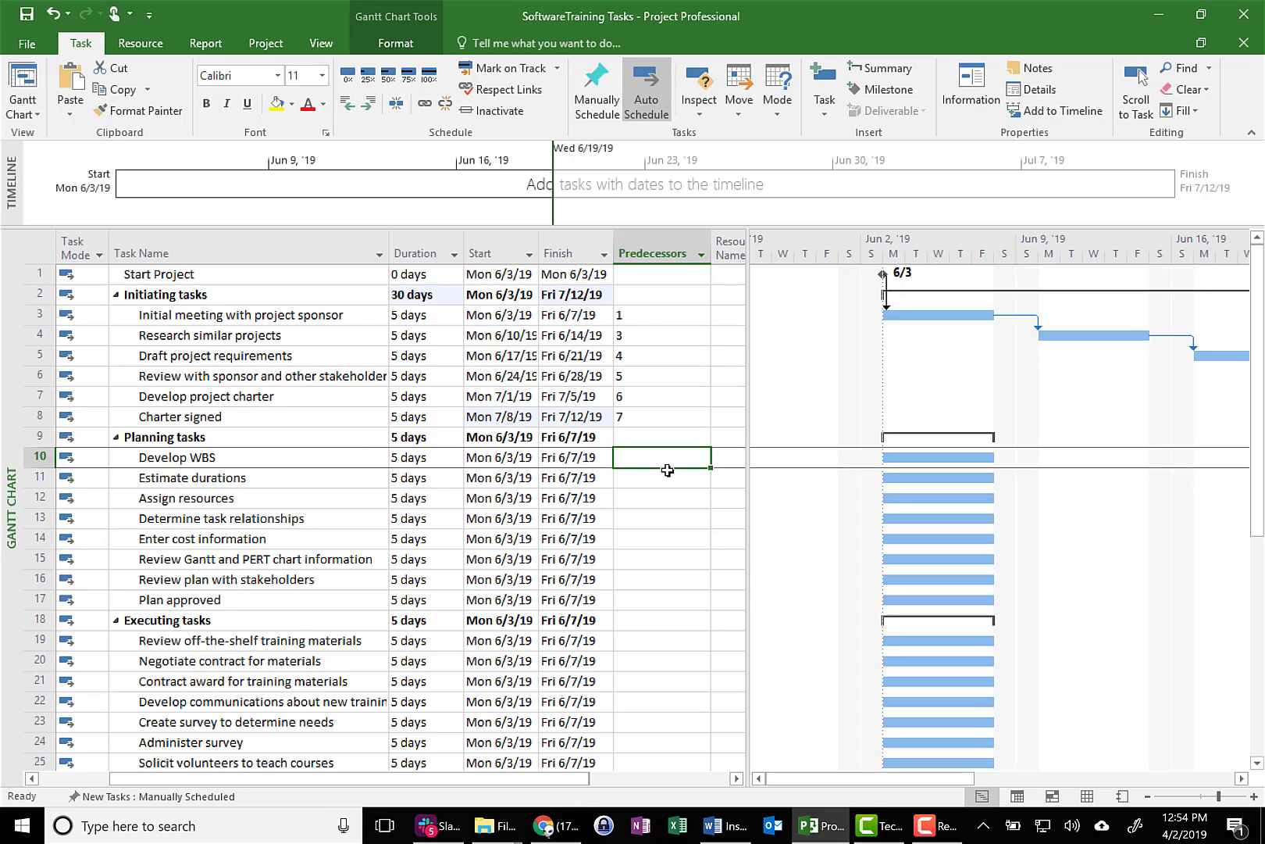
text(8)
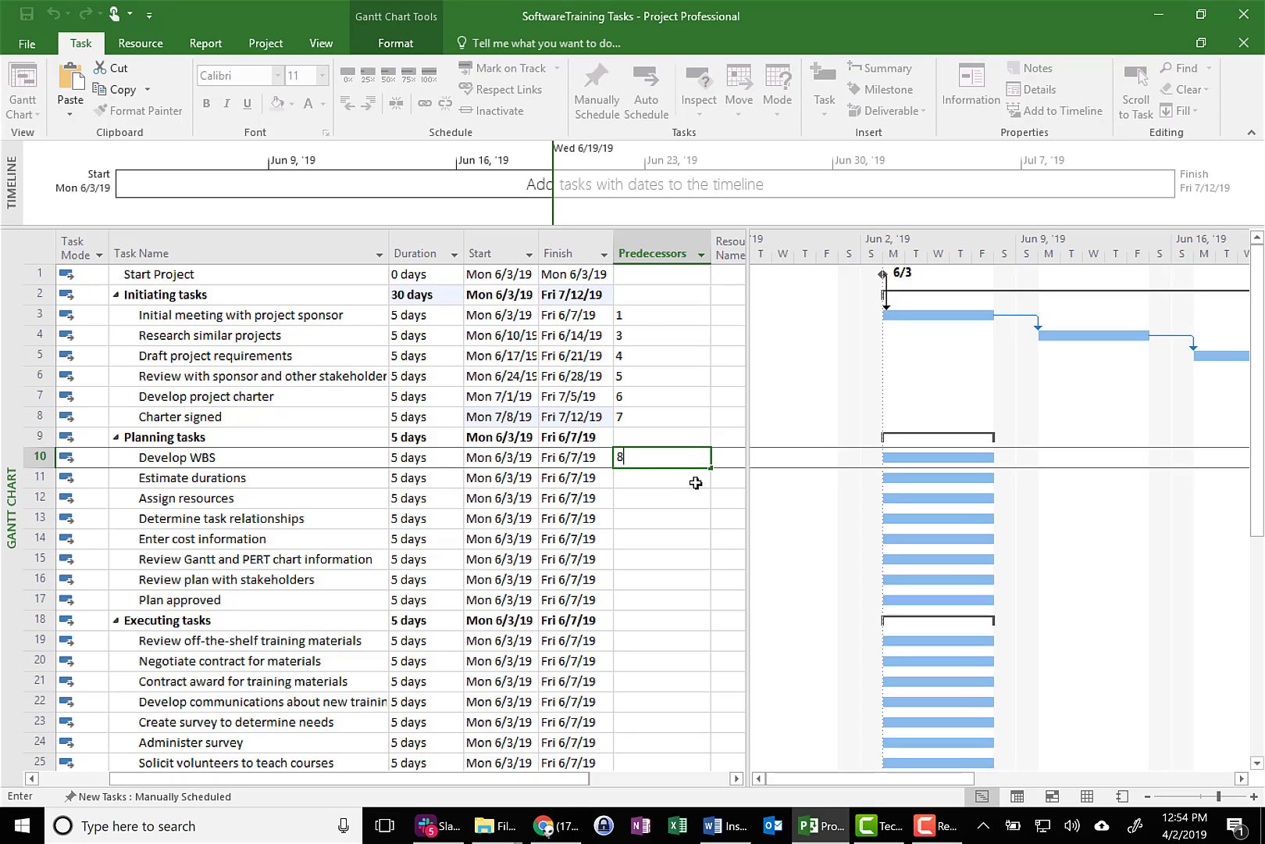
key(Return)
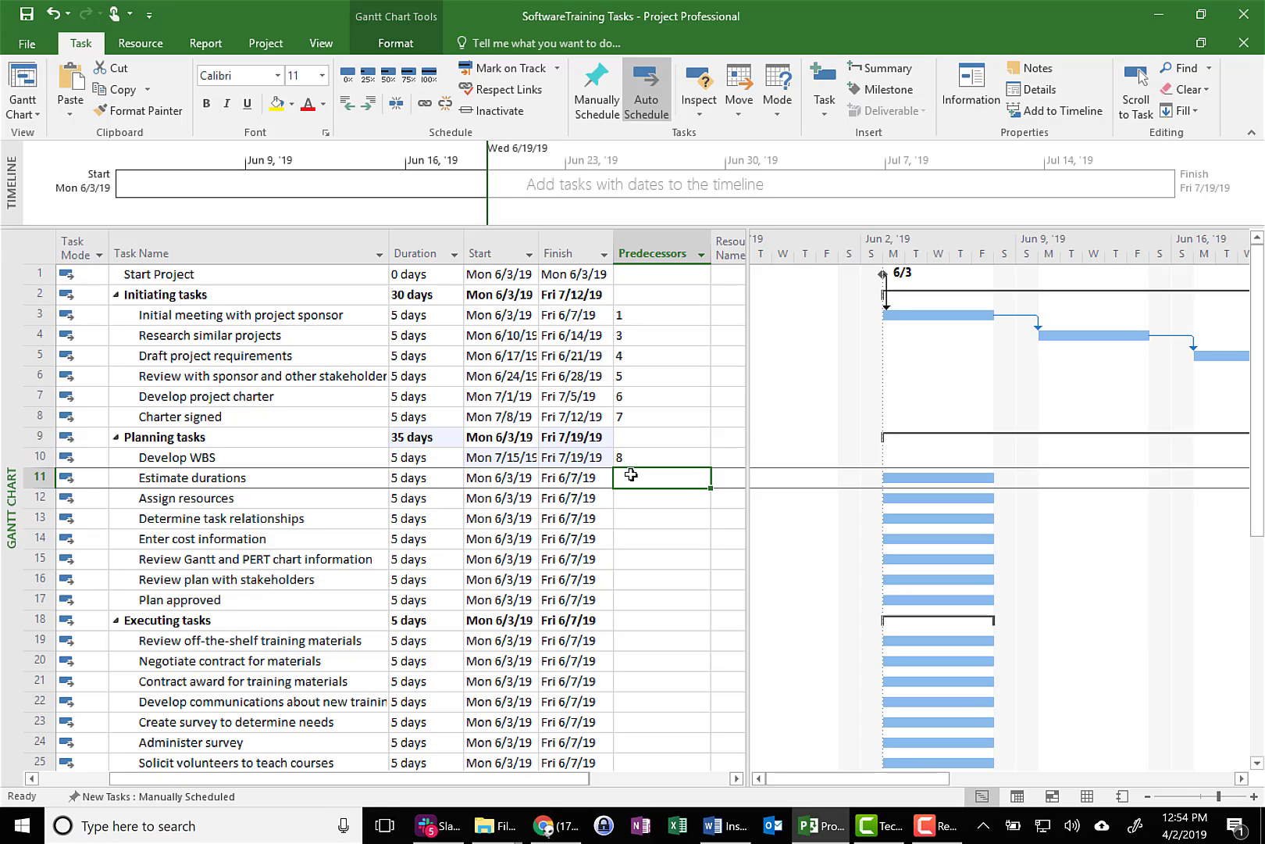
text(1)
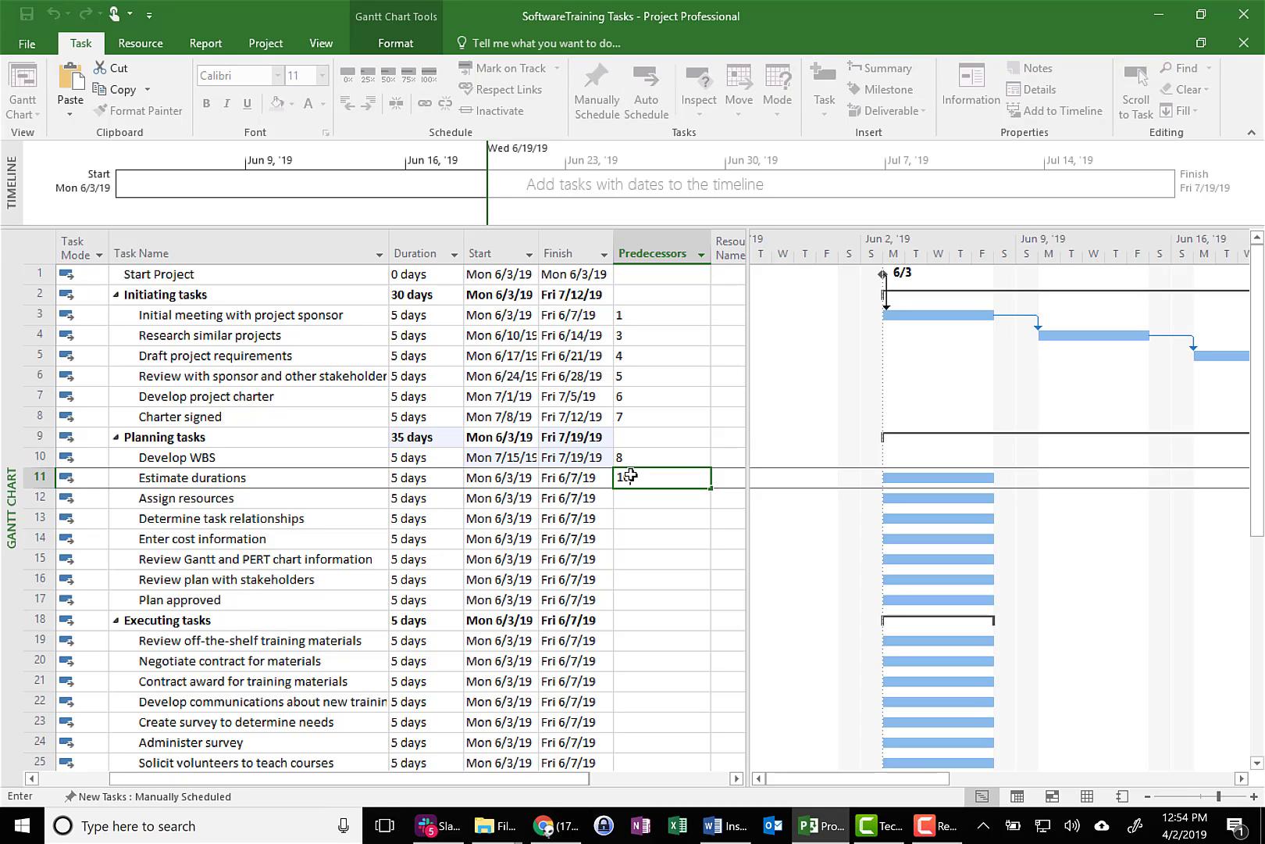
text(0)
key(Return)
text(11)
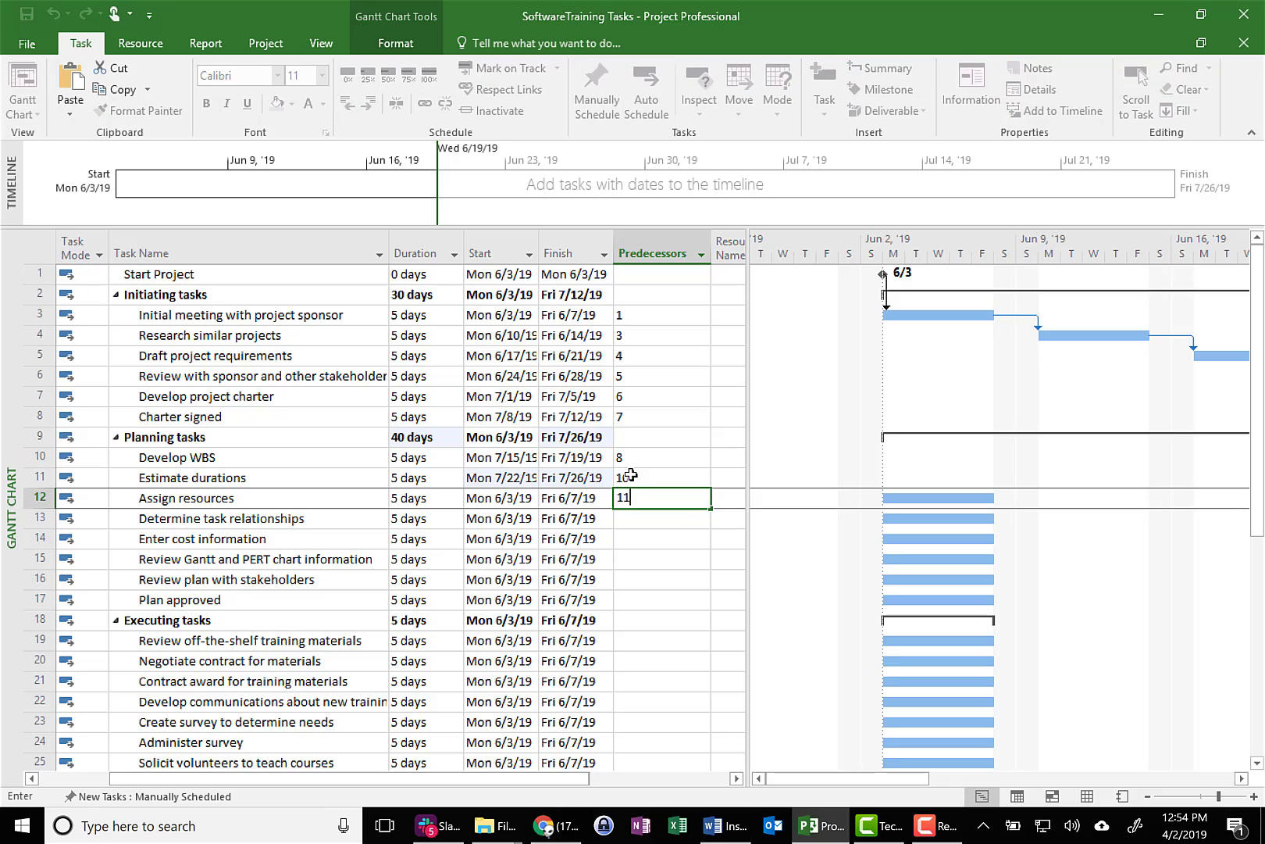
key(Return)
text(12)
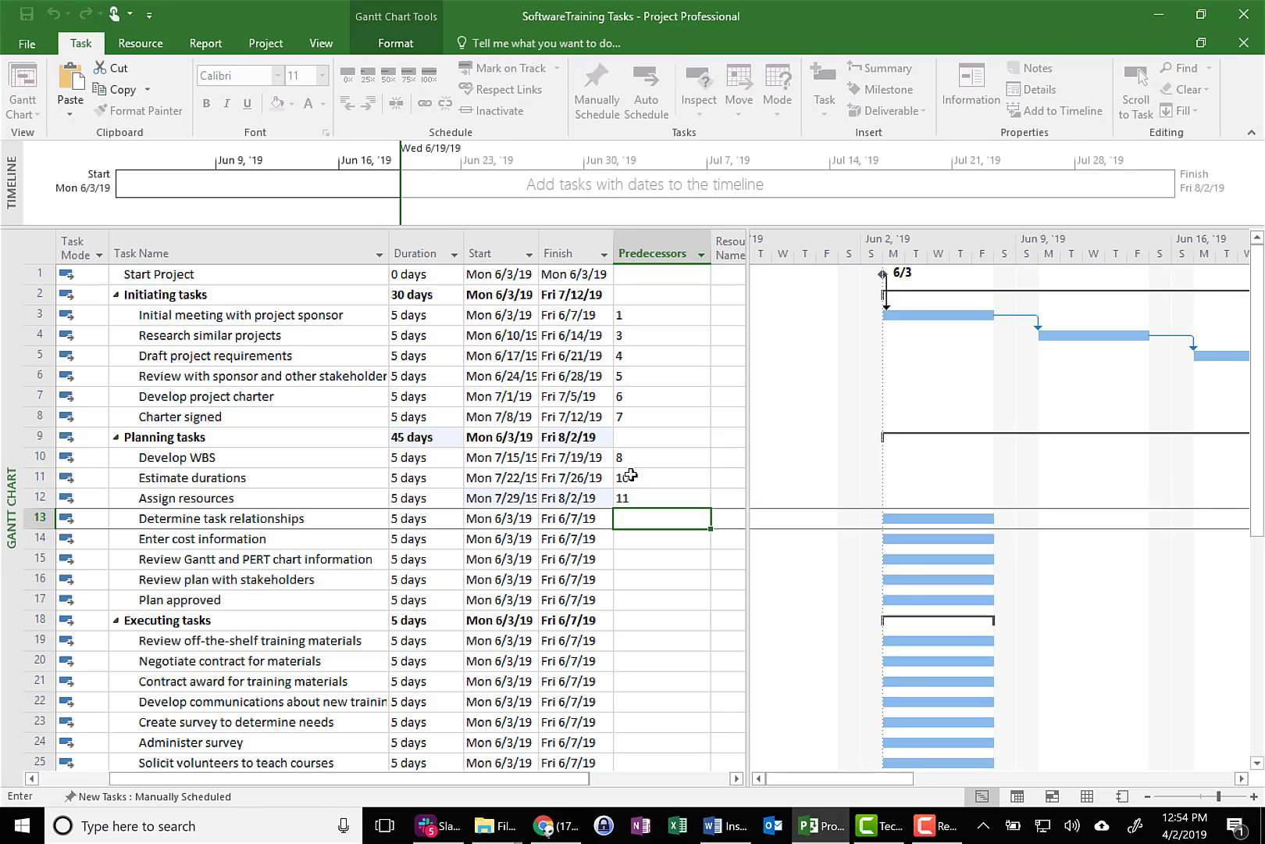
key(Return)
Enter predecessors 13, 14, 15 and 16 for the Planning tasks Enter cost information through Plan approved.
text(1)
key(Return)
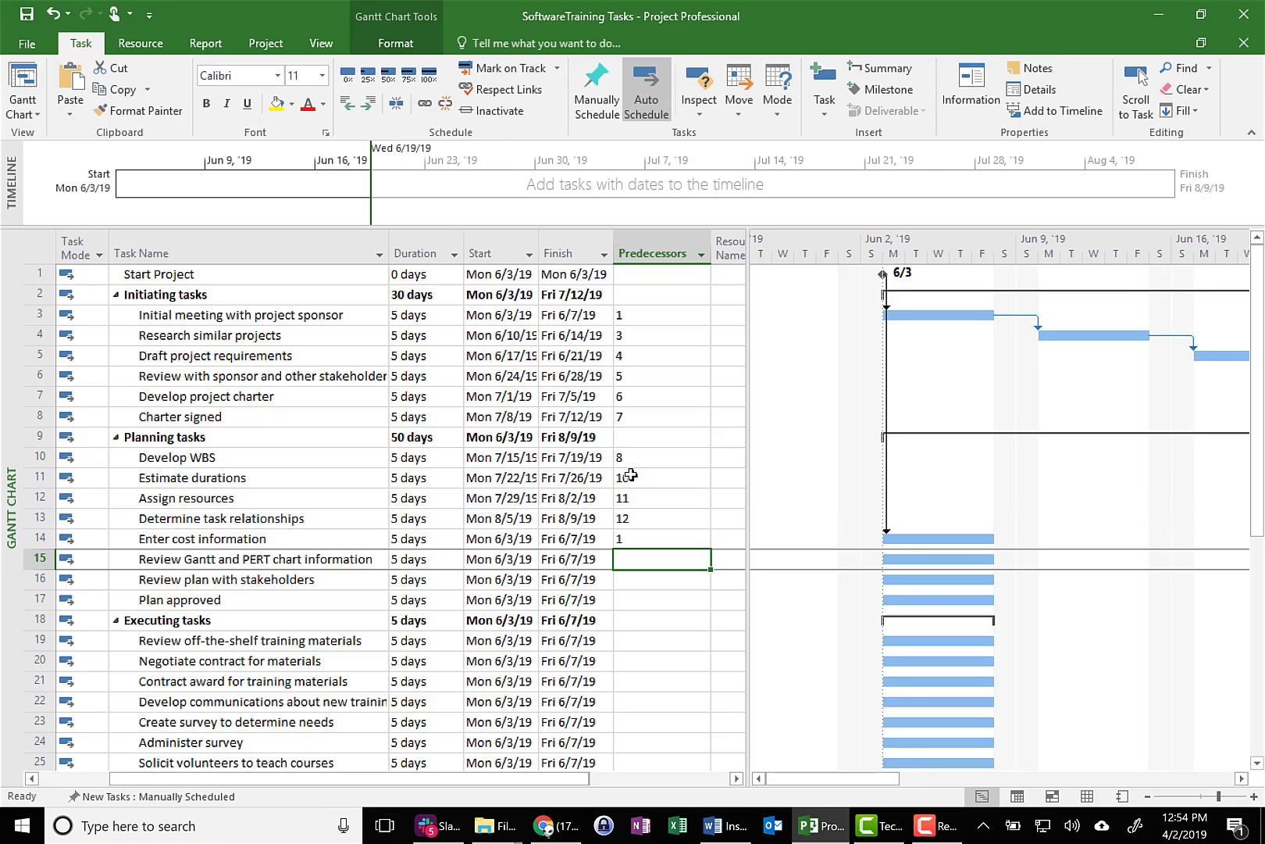
key(Up)
text(1)
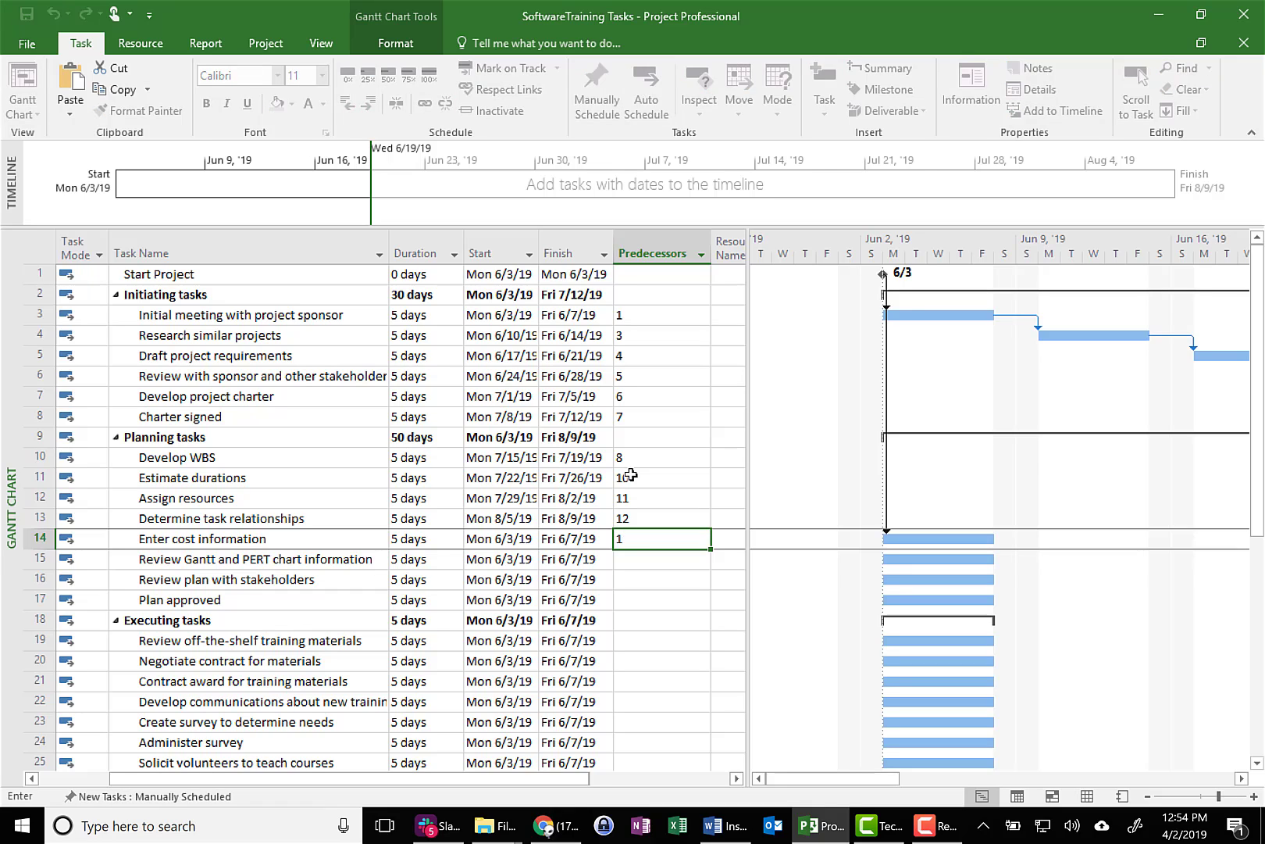
text(3)
key(Return)
text(14)
key(Return)
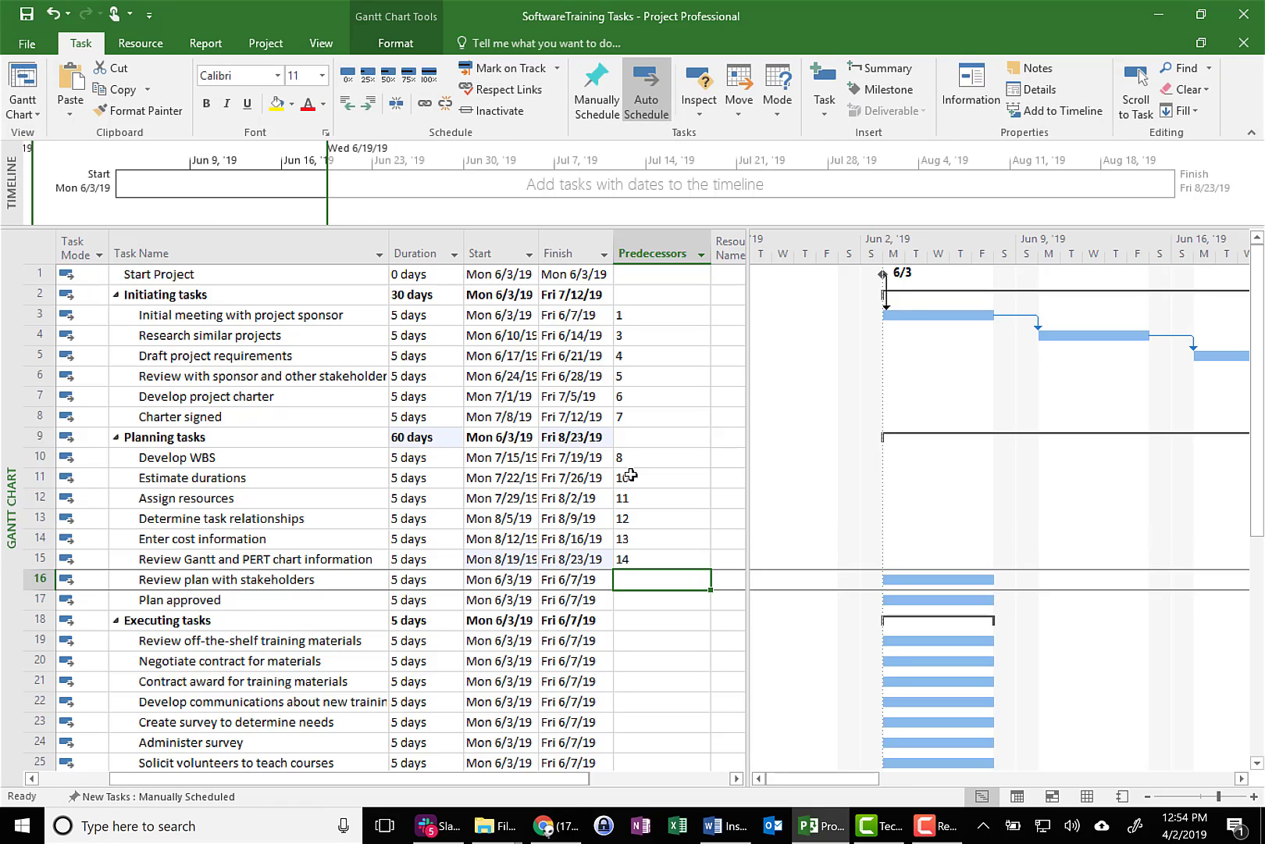
text(15)
key(Return)
text(16)
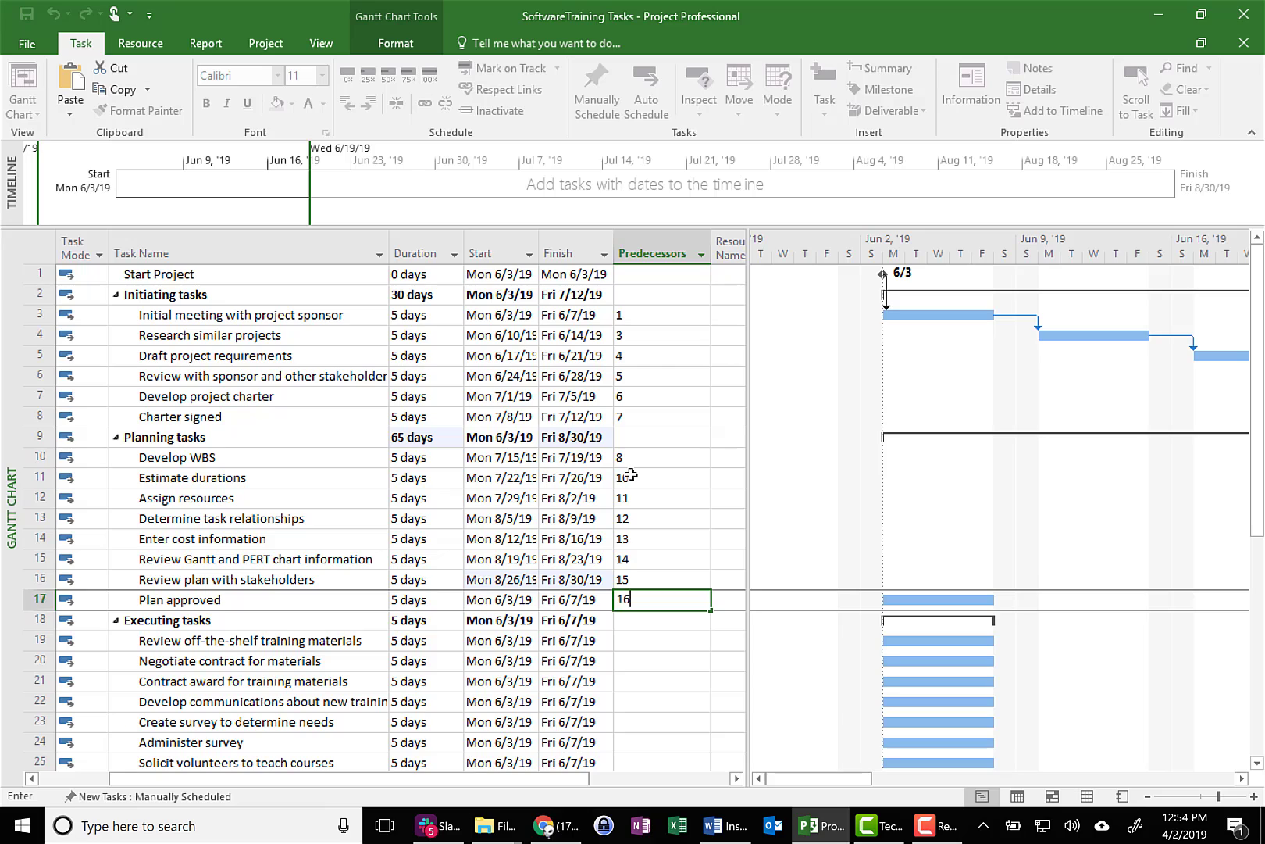
key(Return)
Enter predecessors 17, 19 and 20 for the Executing tasks Review off-the-shelf training materials through Contract award for training materials.
key(Down)
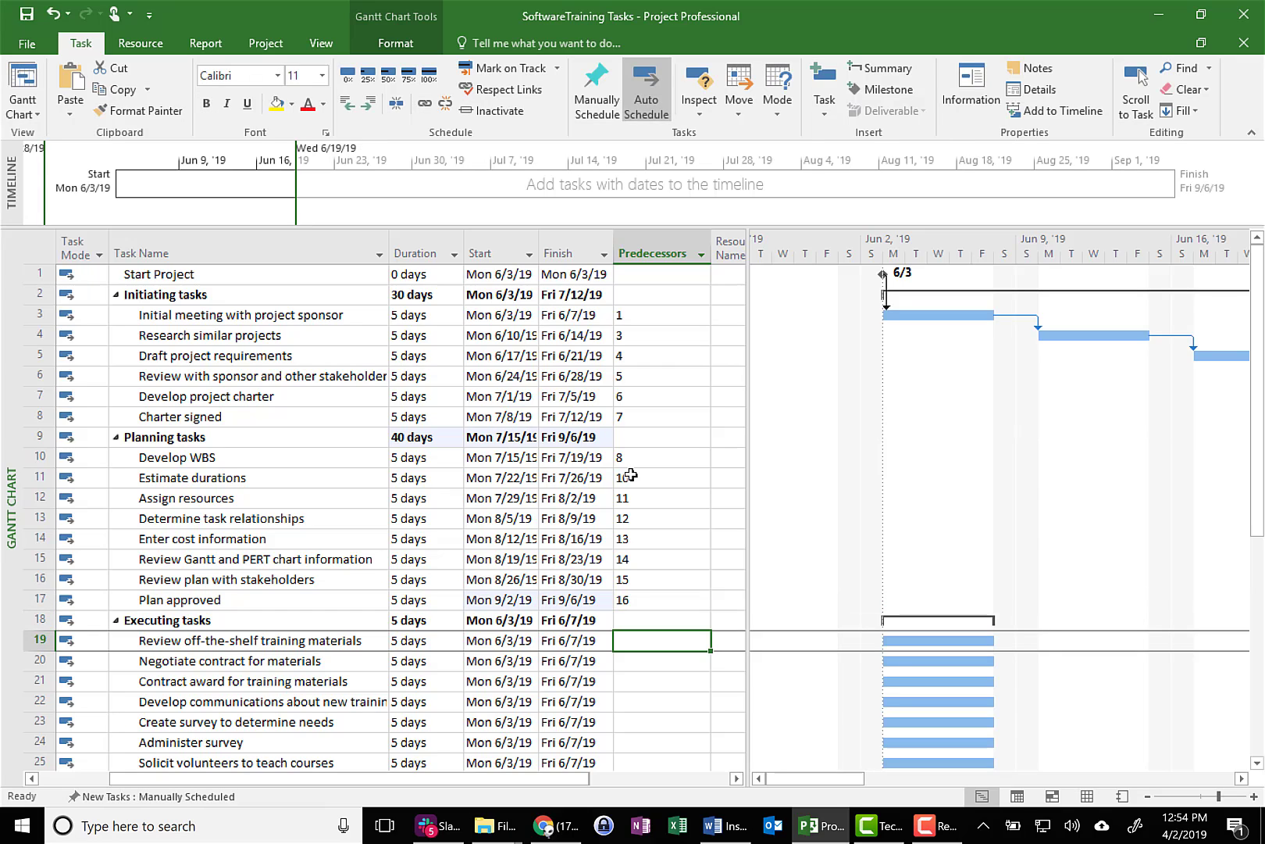
text(17)
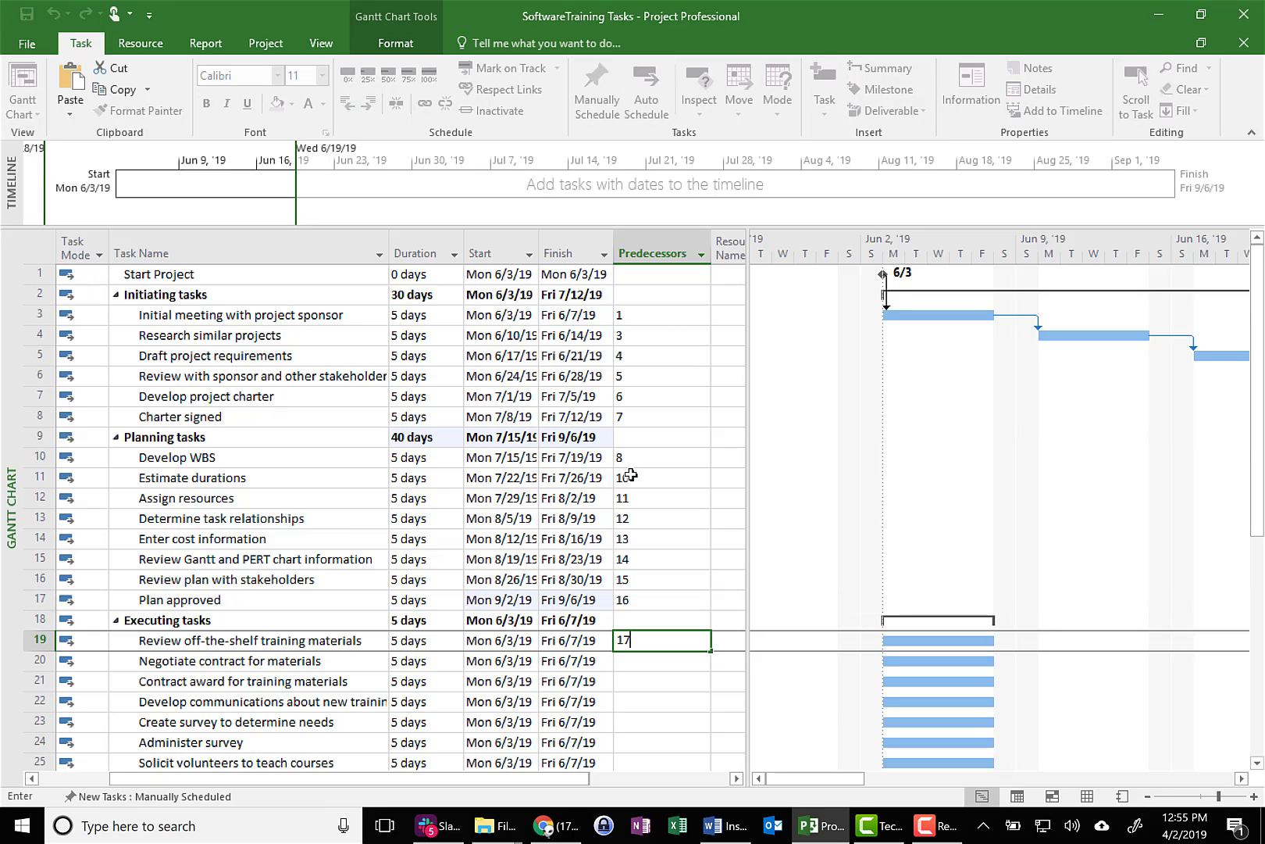
key(Return)
text(19)
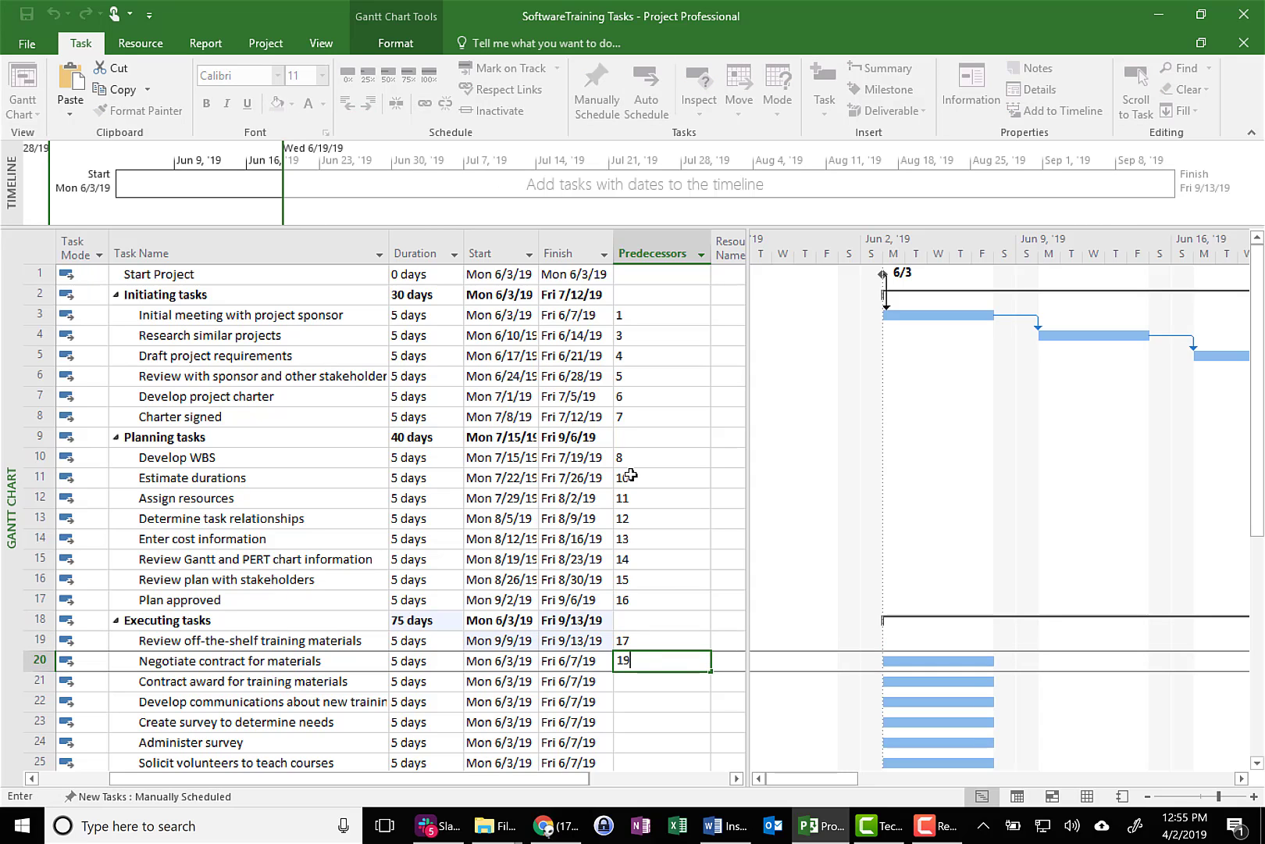
key(Return)
text(20)
key(Return)
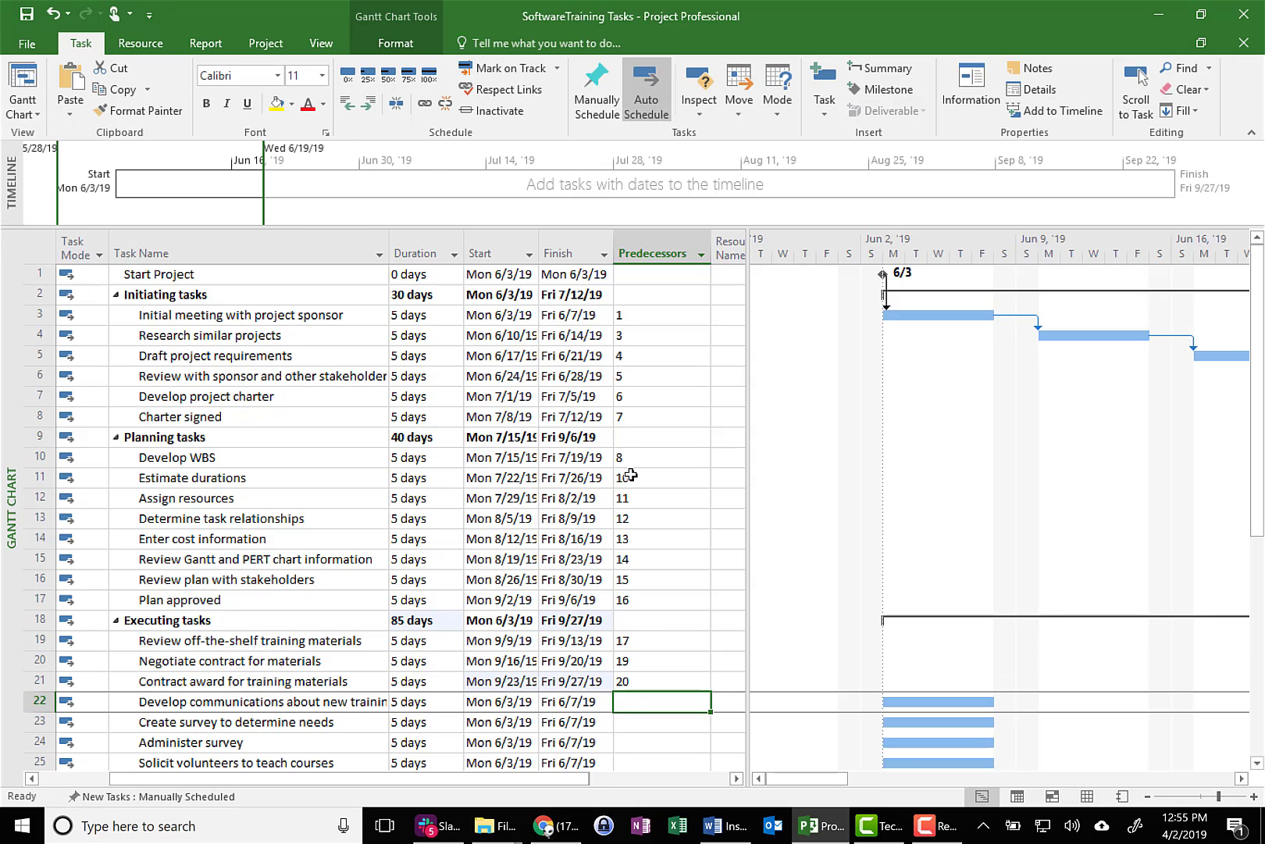
Enter predecessors 21, 22, 23 and 24 for the Executing tasks in rows 22 to 25, ending with Solicit volunteers to teach courses.
text(21)
key(Return)
text(22)
key(Return)
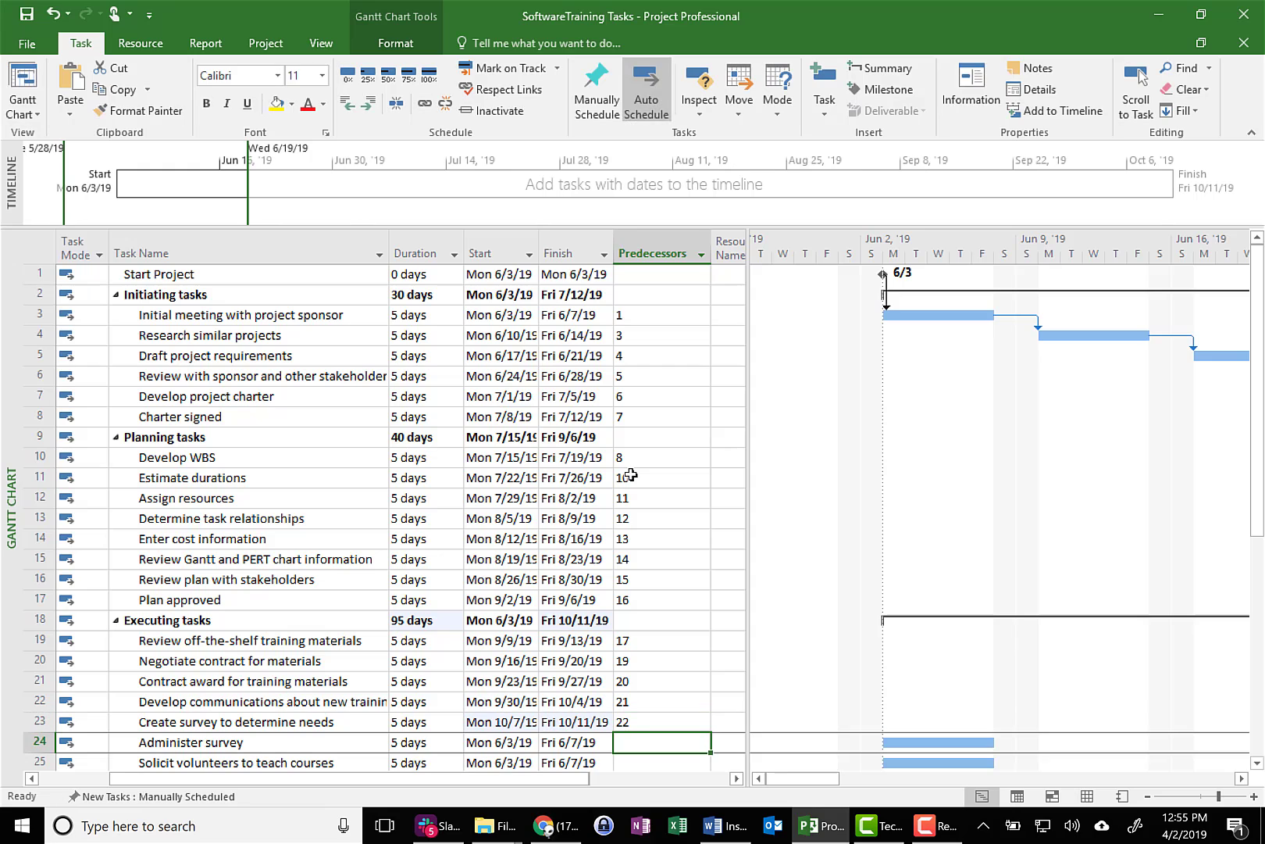
text(23)
key(Return)
text(24)
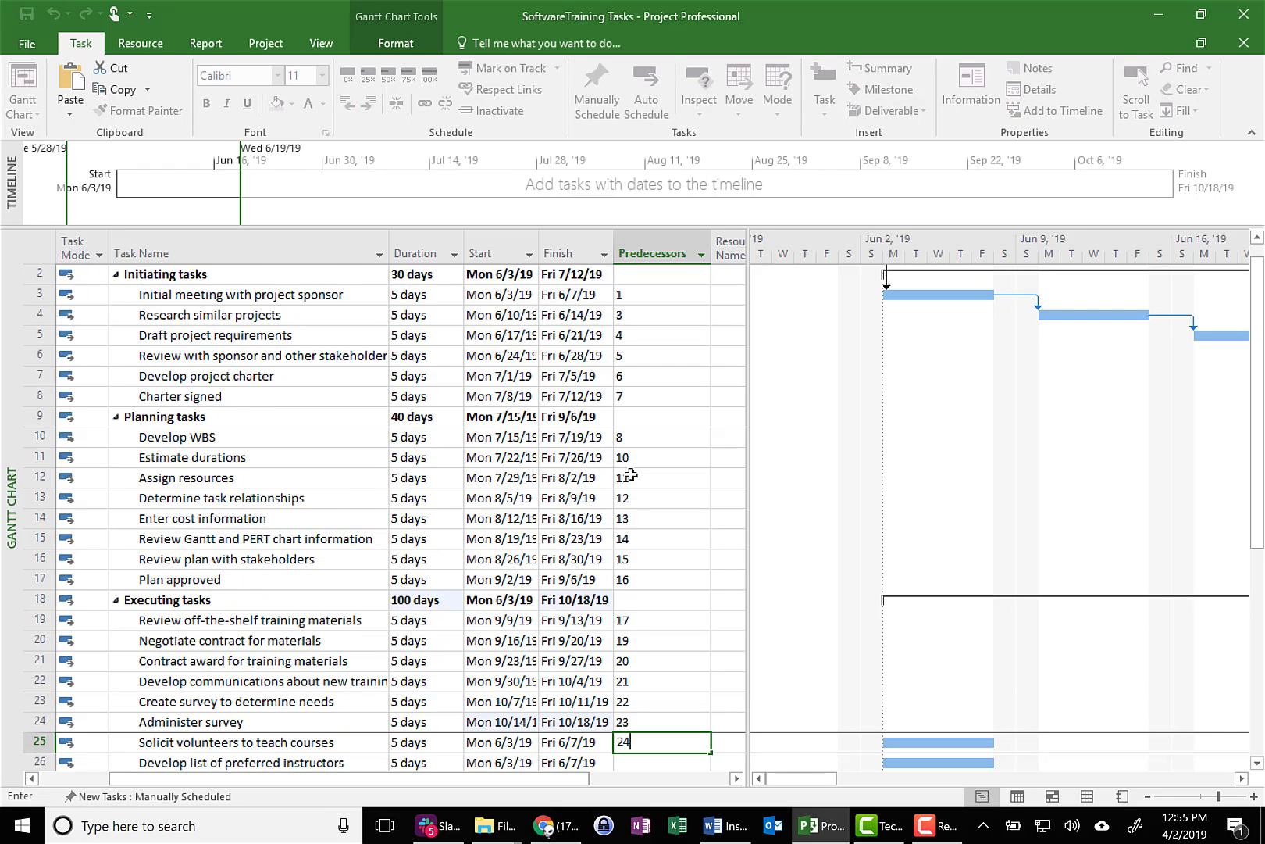
key(Return)
Enter predecessors 25, 26 and 27 for the Executing tasks Develop list of preferred instructors through Classrooms built.
text(25)
key(Return)
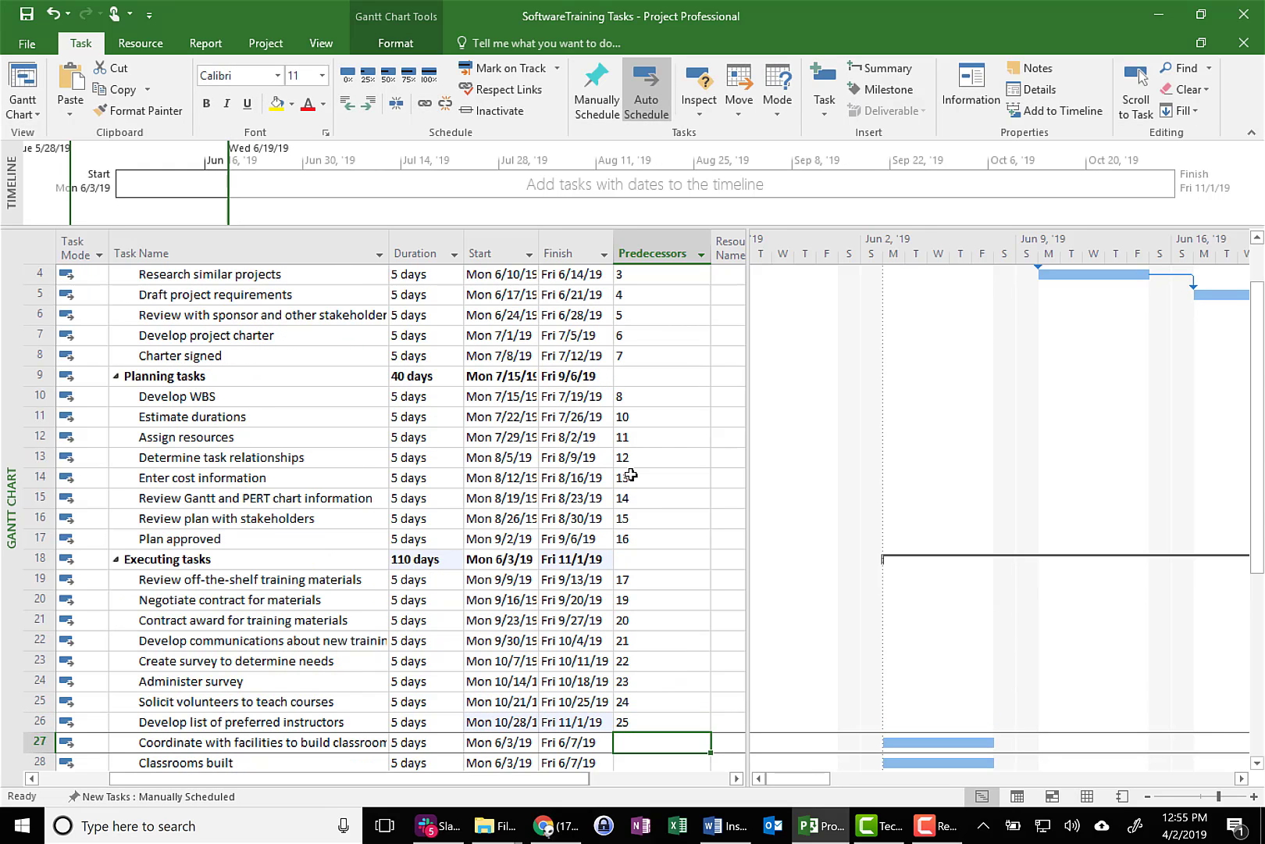
text(26)
key(Return)
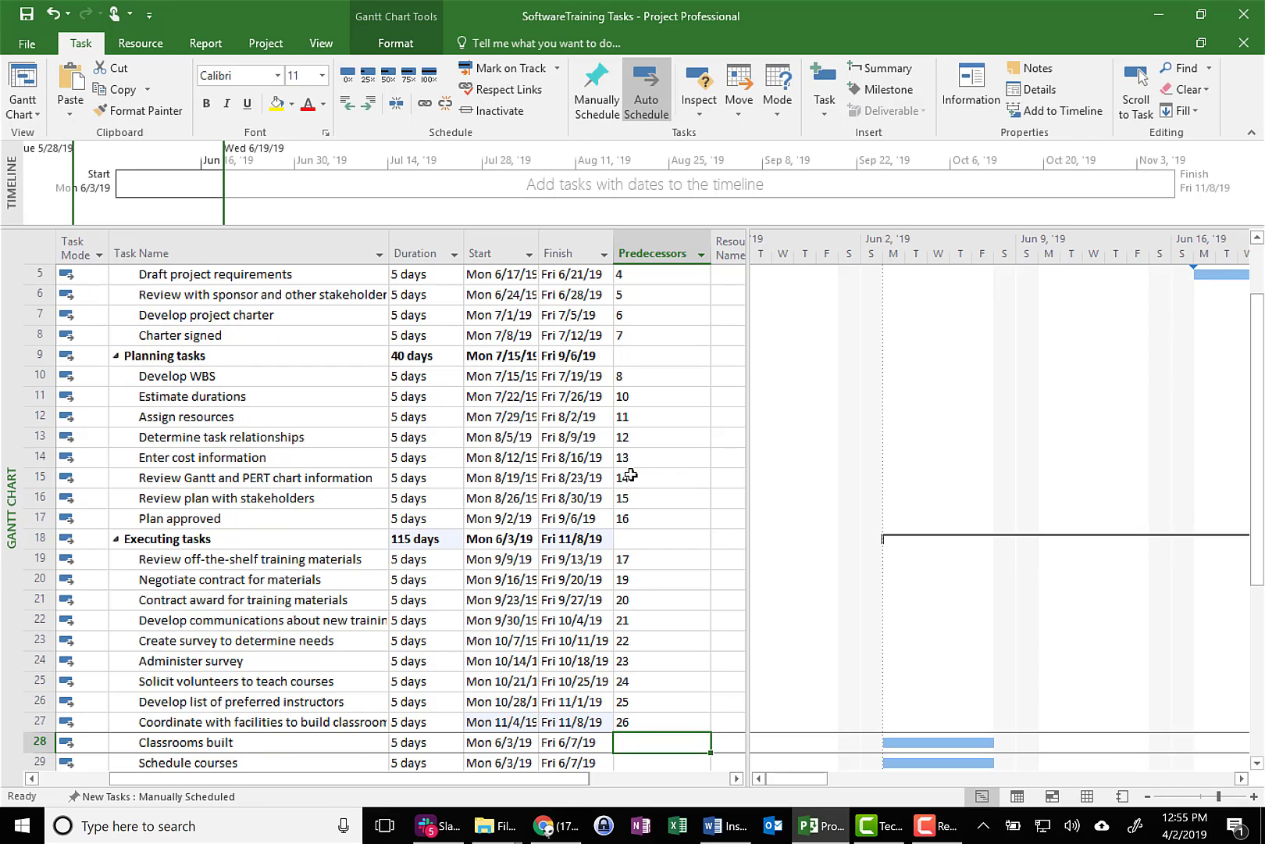
text(27)
key(Return)
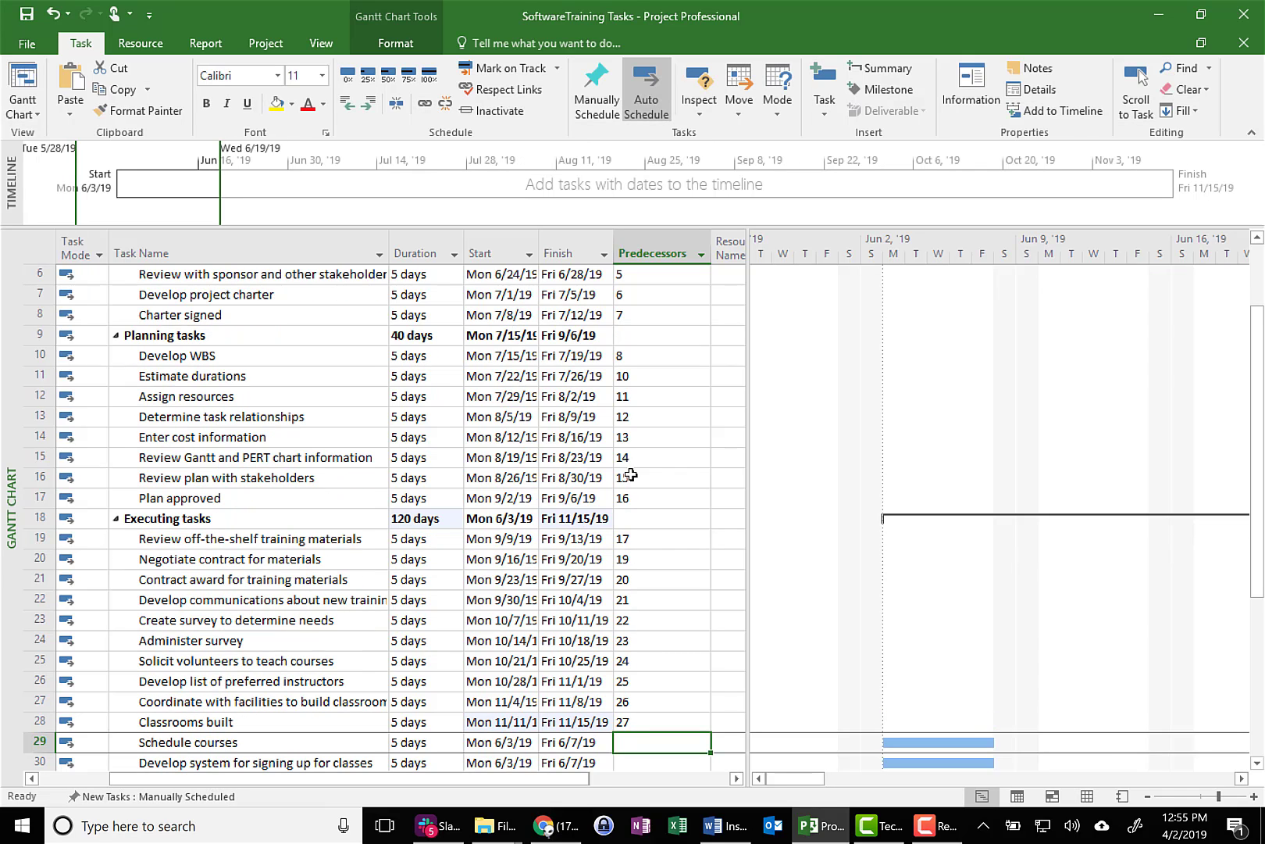
Enter predecessors 28, 29 and 30 for the Executing tasks Schedule courses through Develop course evaluation form.
text(8)
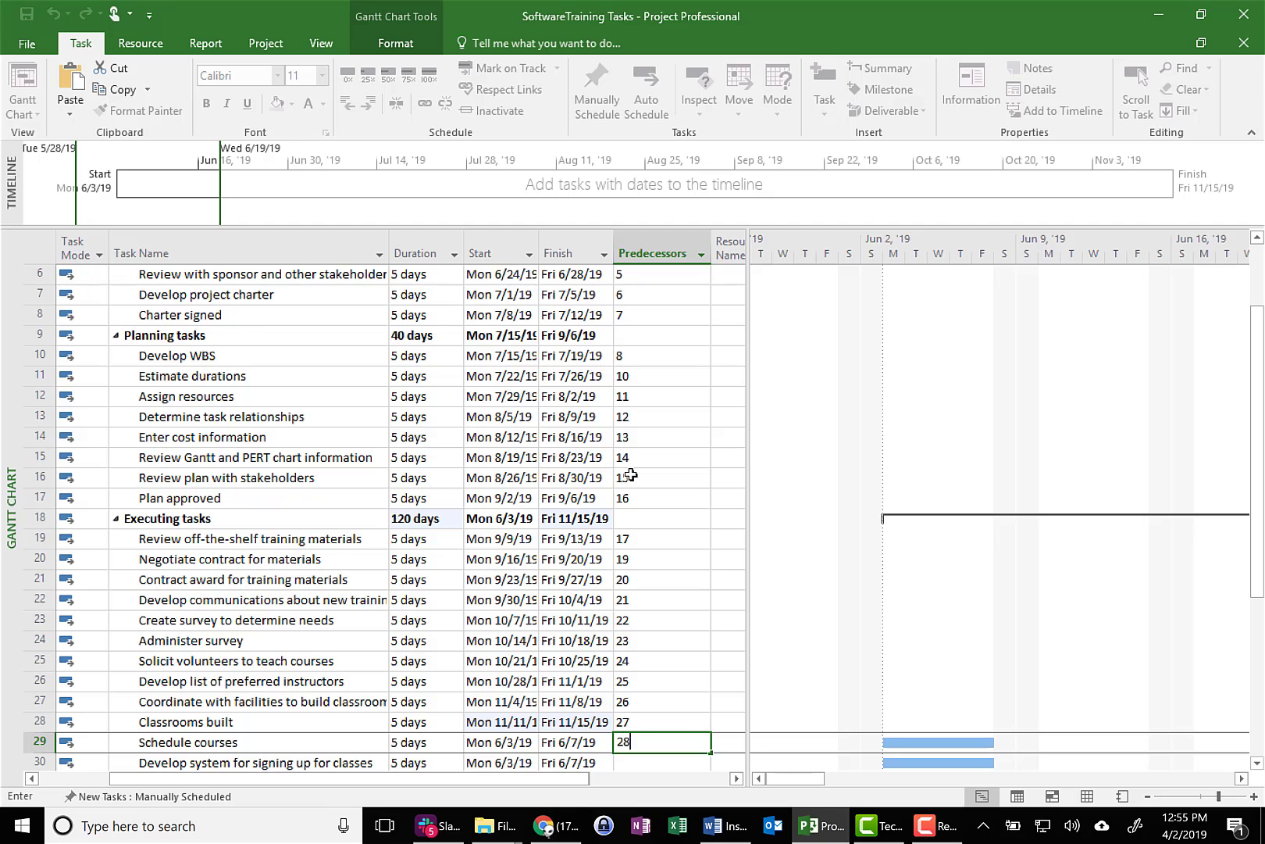
key(Return)
text(1)
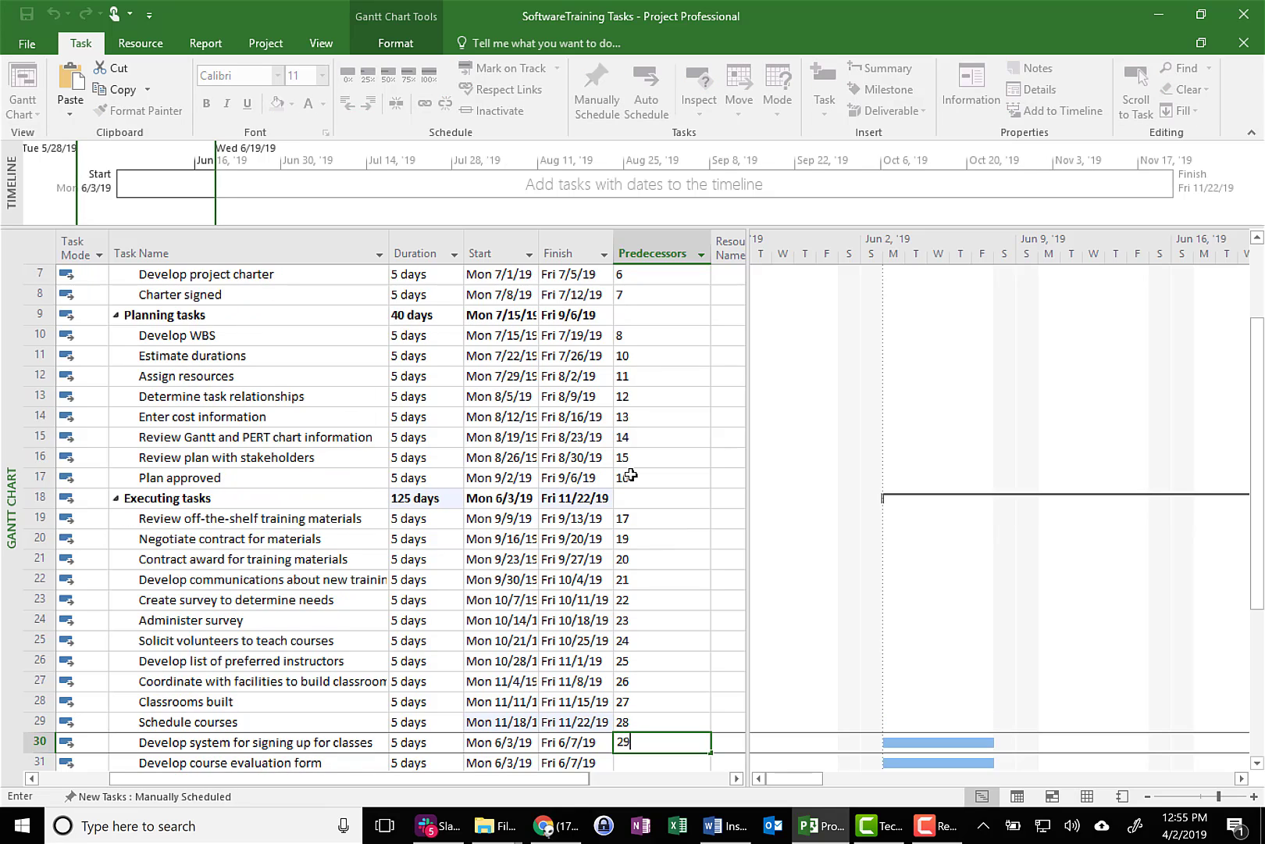
text(9)
key(Return)
text(30)
key(Return)
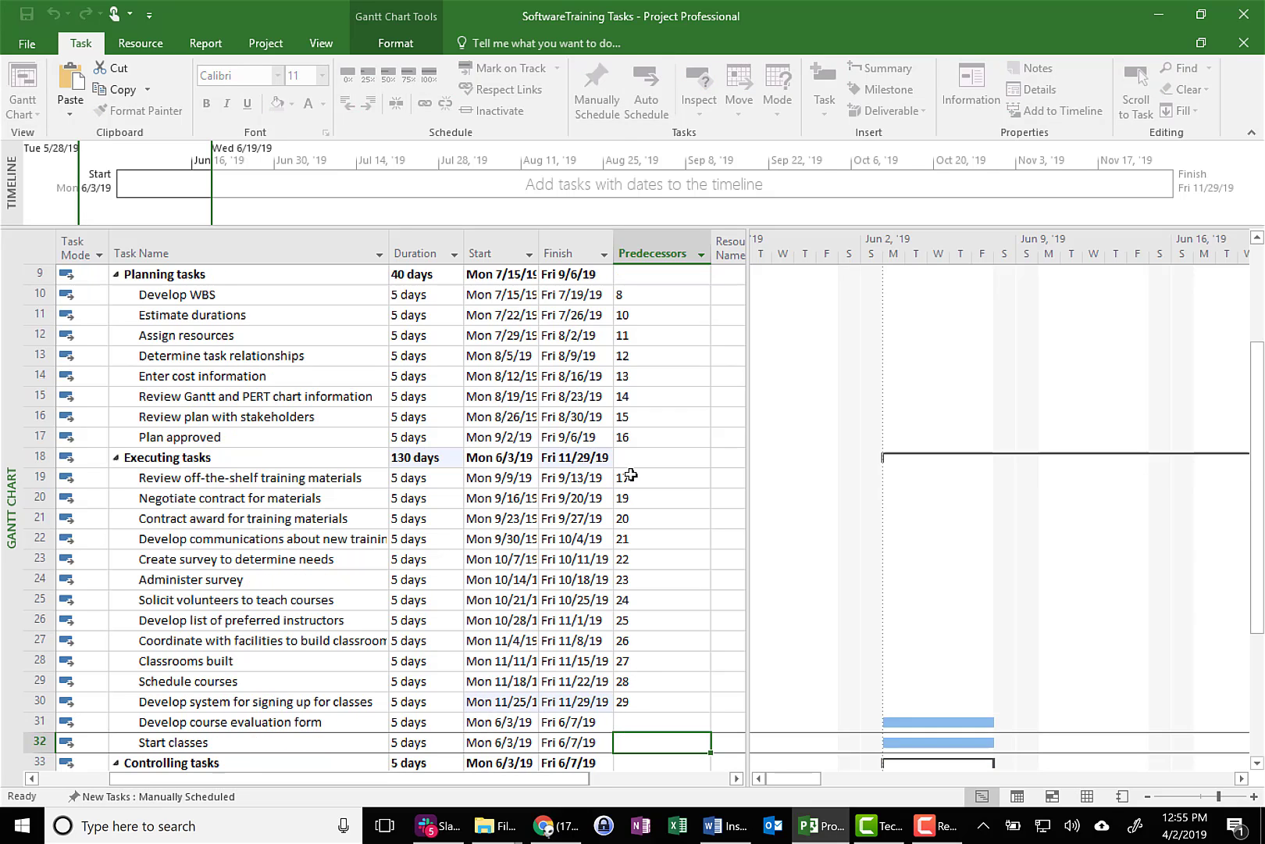
text(31)
key(shift+Left)
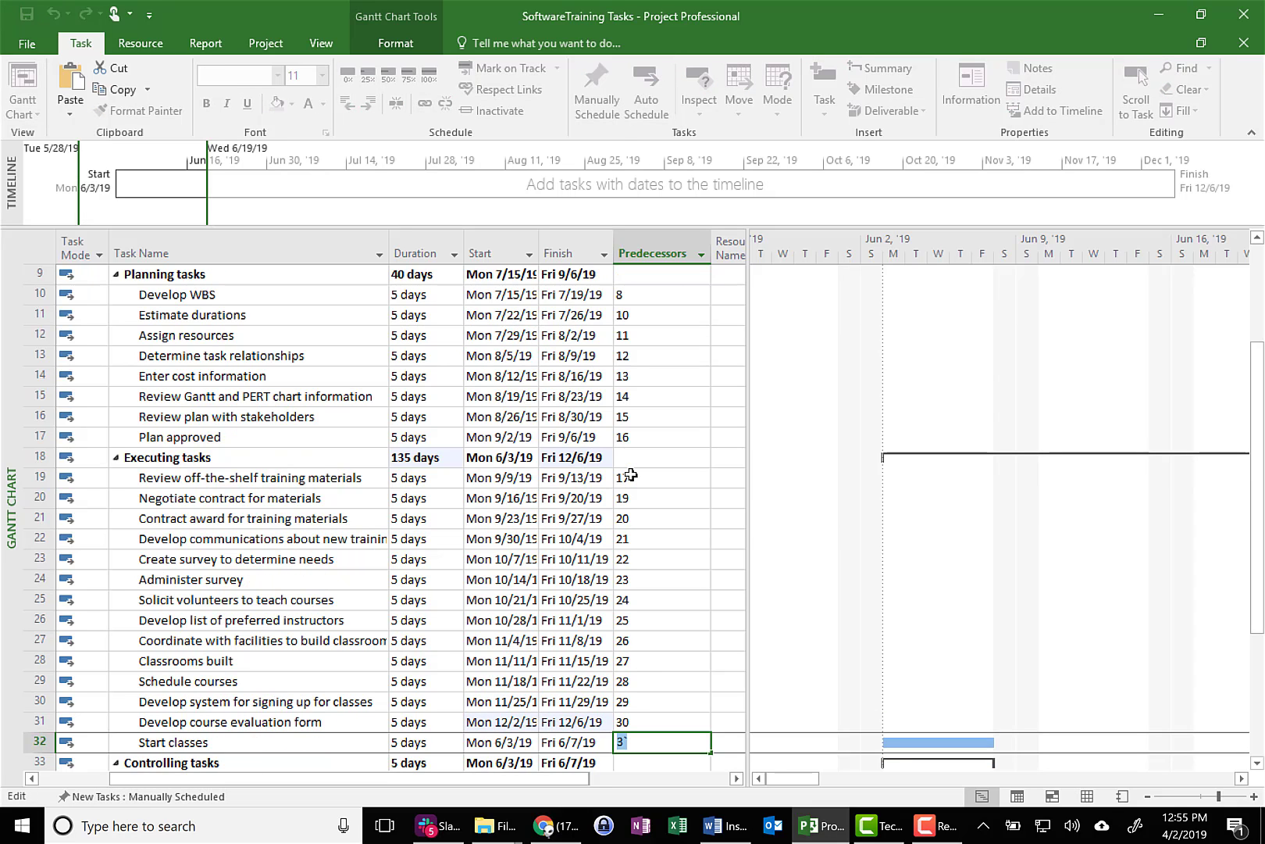
click(642, 742)
drag(647, 743, 601, 741)
key(Delete)
click(655, 701)
click(660, 744)
Enter predecessors 32, 34, 35 and 36 for the Controlling tasks Status report through Adjust plan, if needed.
scroll(658, 743, down, 2)
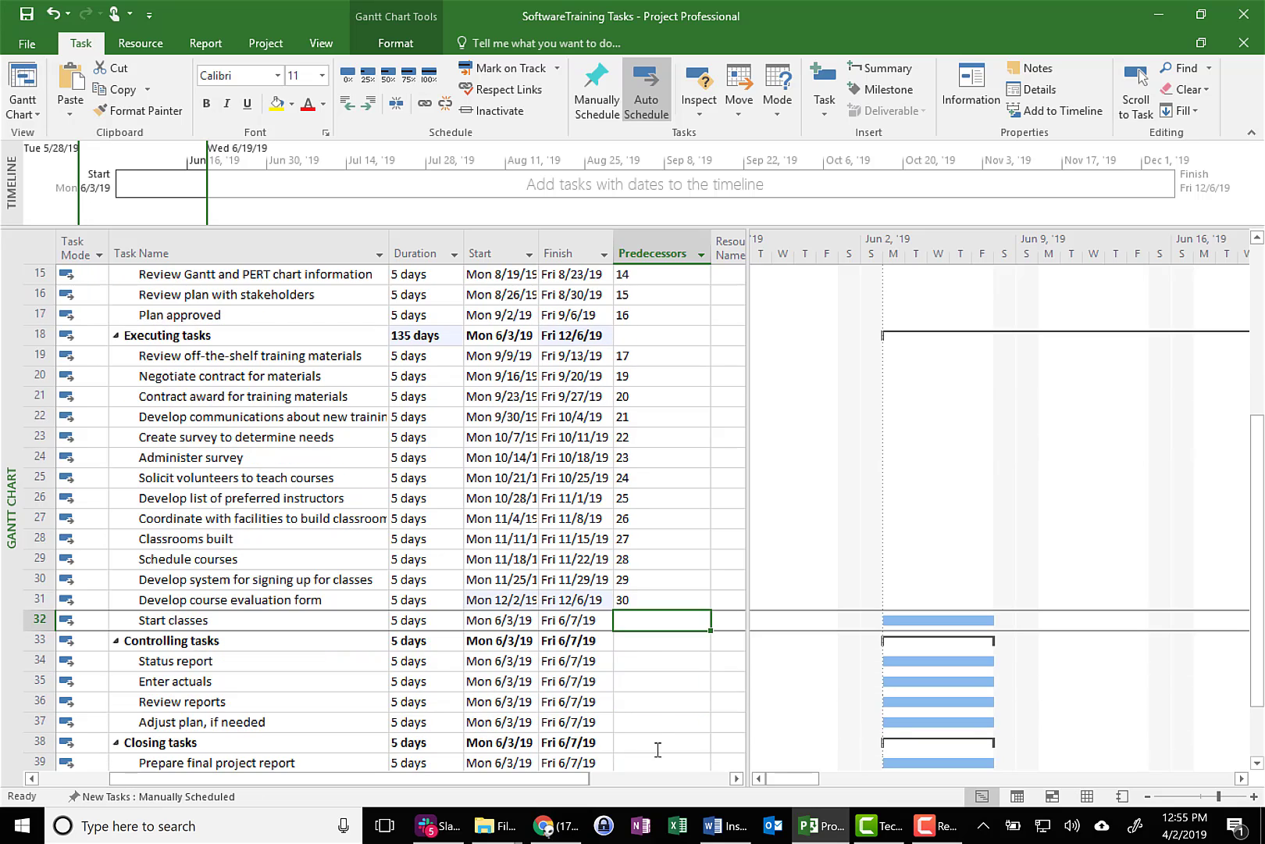
click(645, 660)
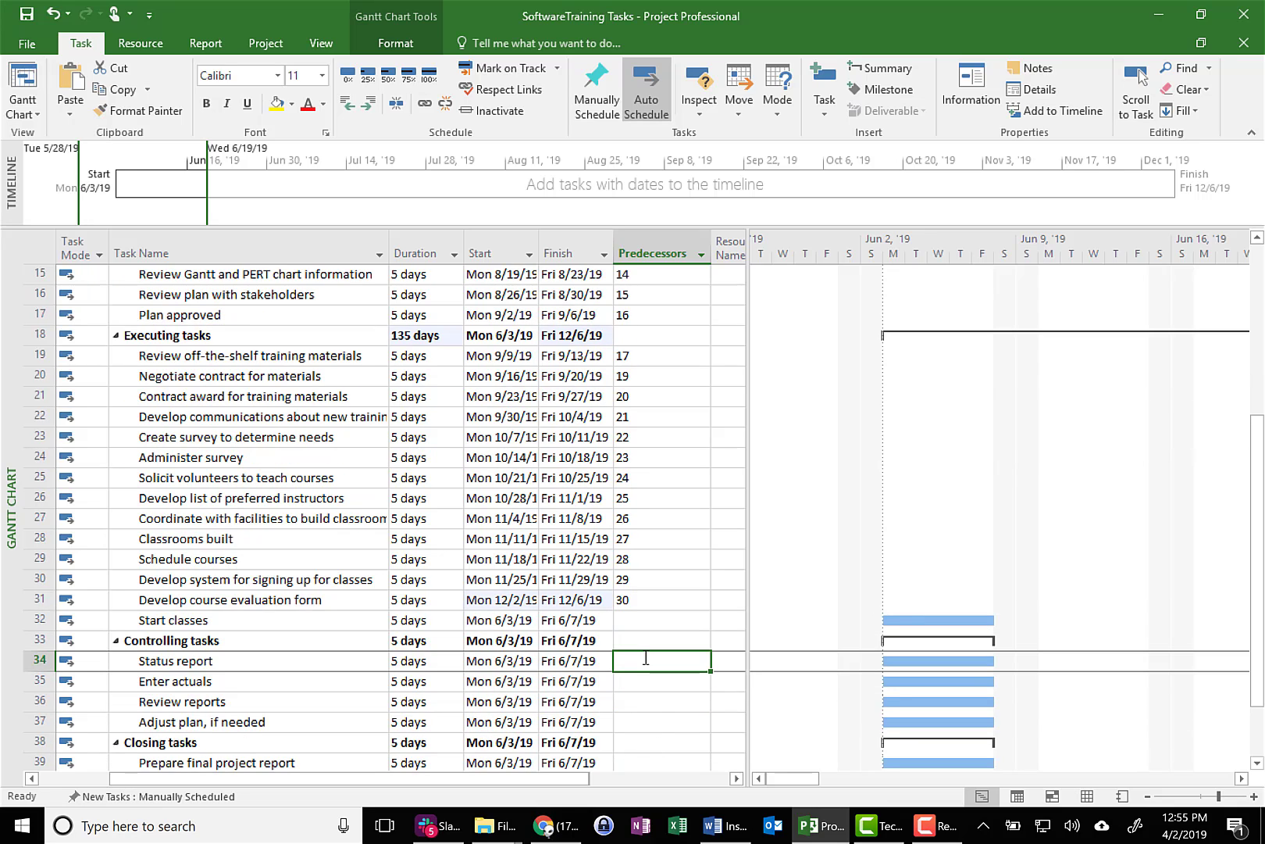
text(32)
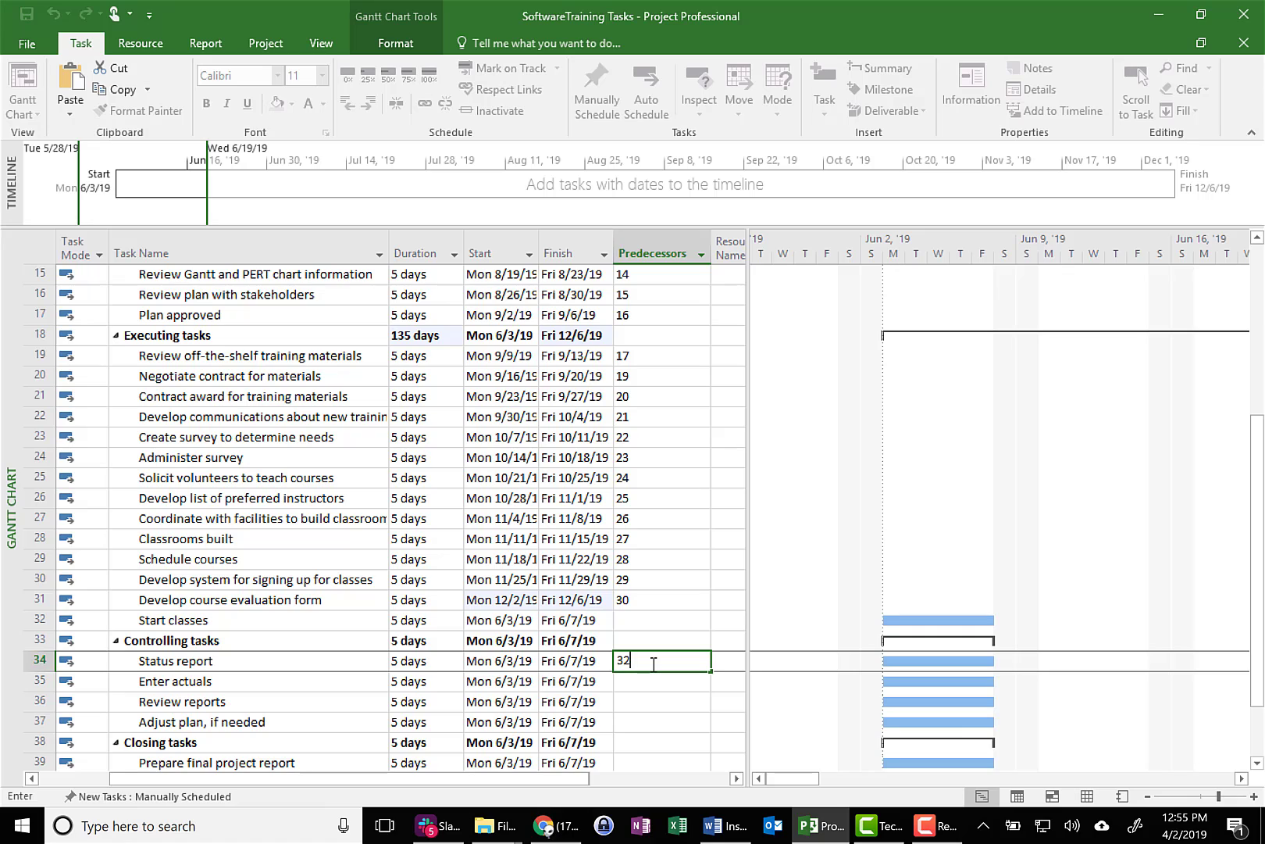
key(Return)
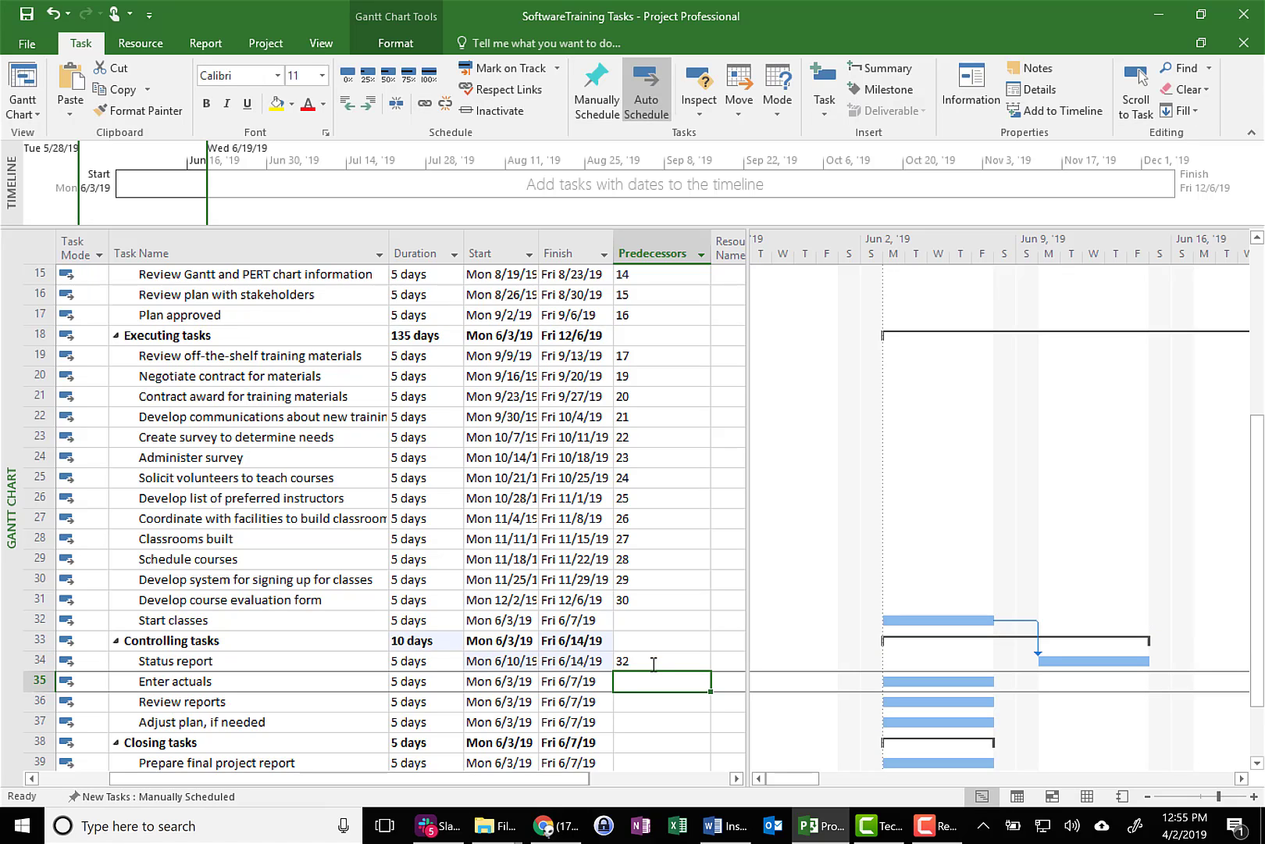
text(34)
key(Return)
text(35)
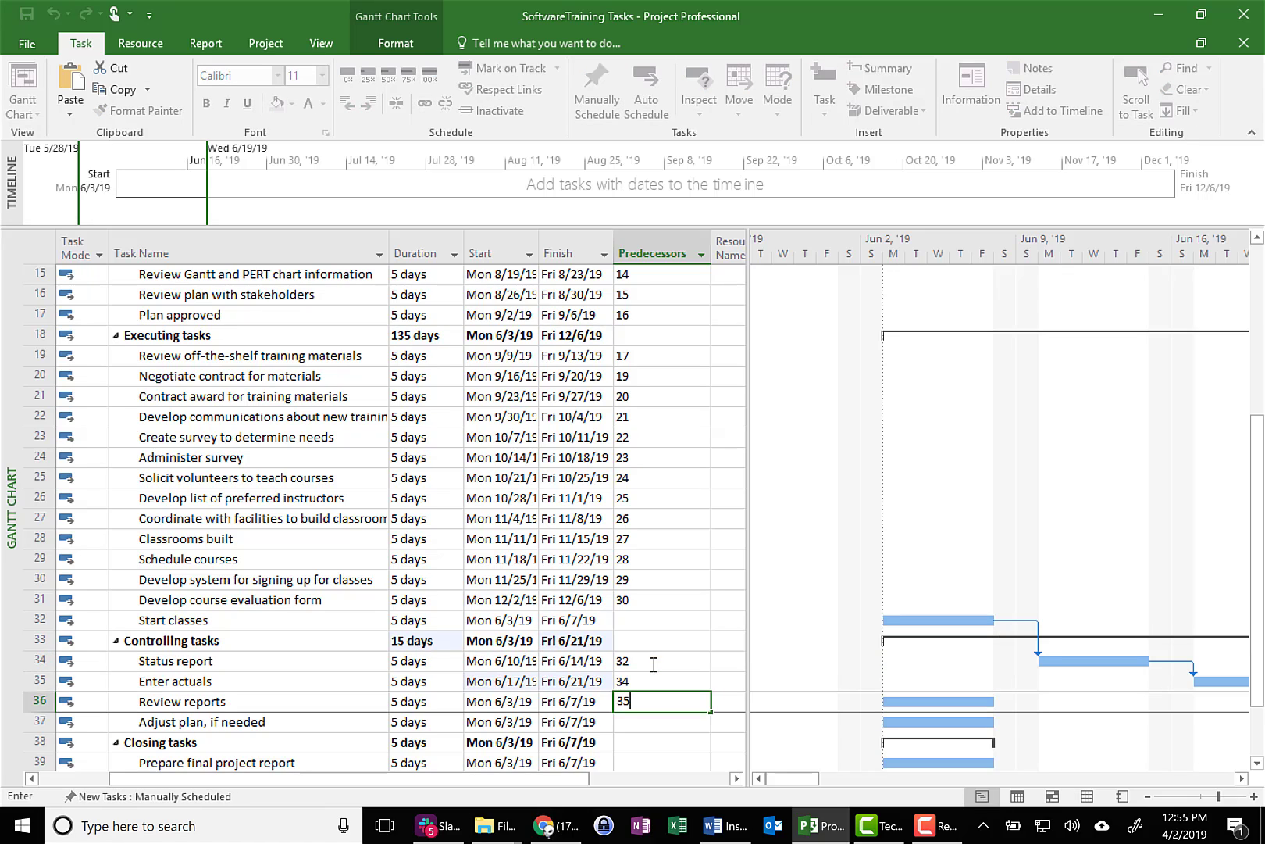
key(Return)
text(36)
key(Return)
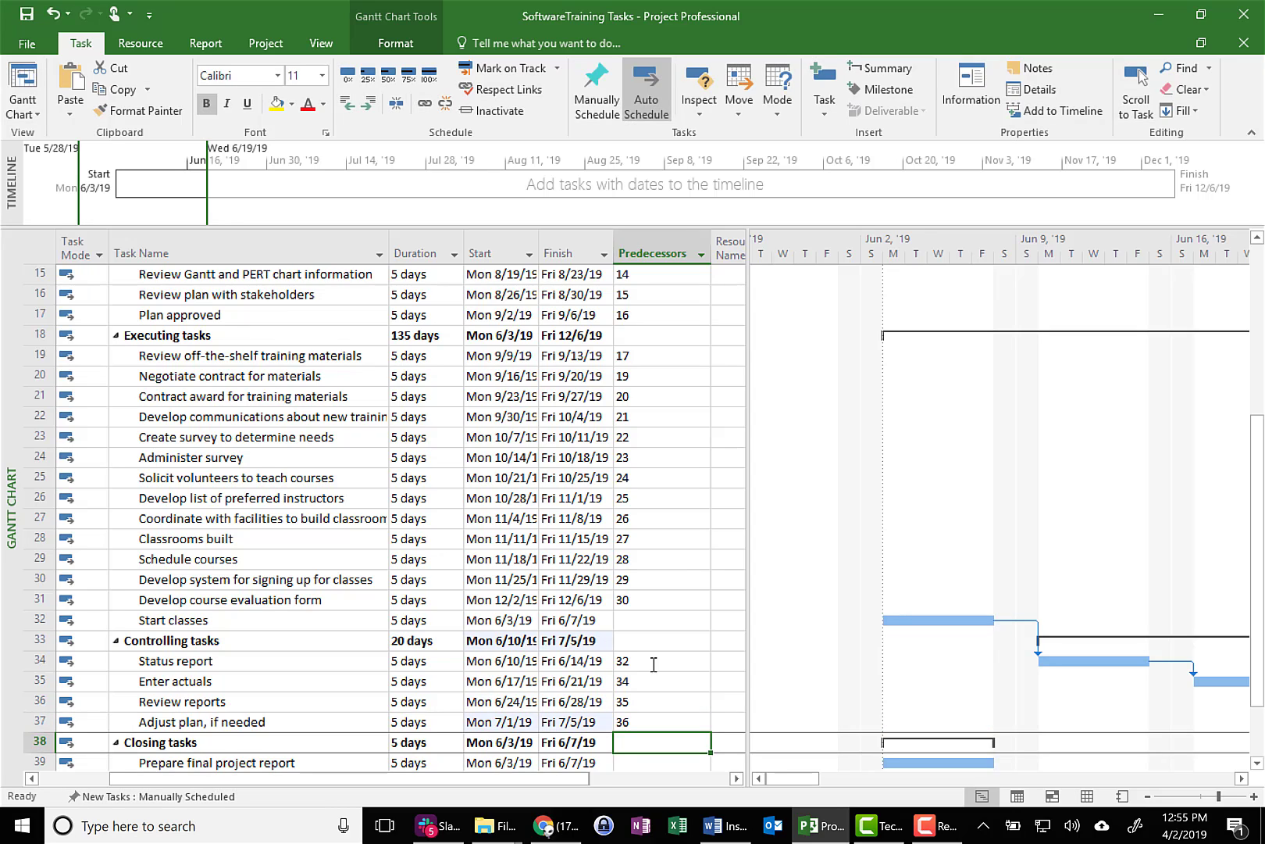
Enter predecessors 37, 39 and 40 for the three Closing subtasks and 41 for End Project.
text(2)
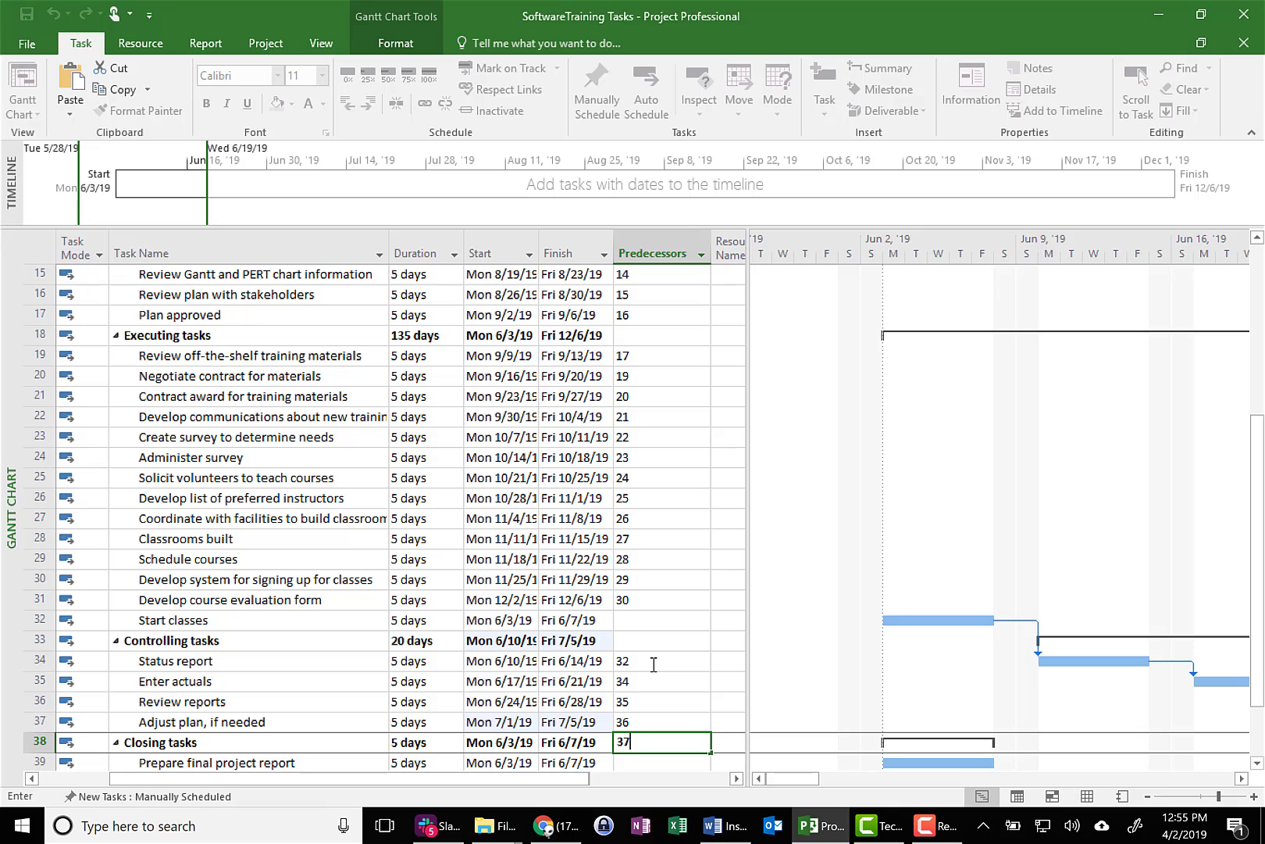
scroll(626, 668, down, 1)
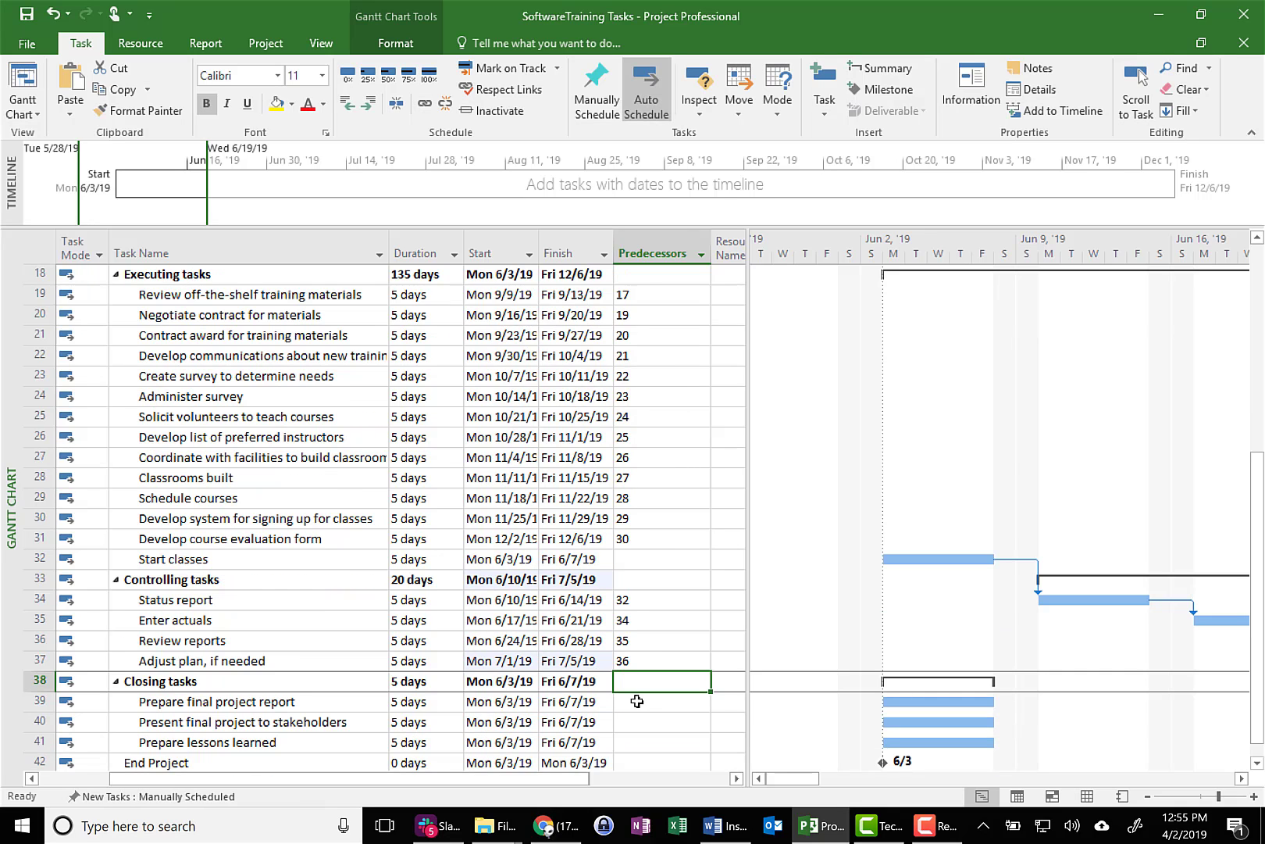
click(638, 701)
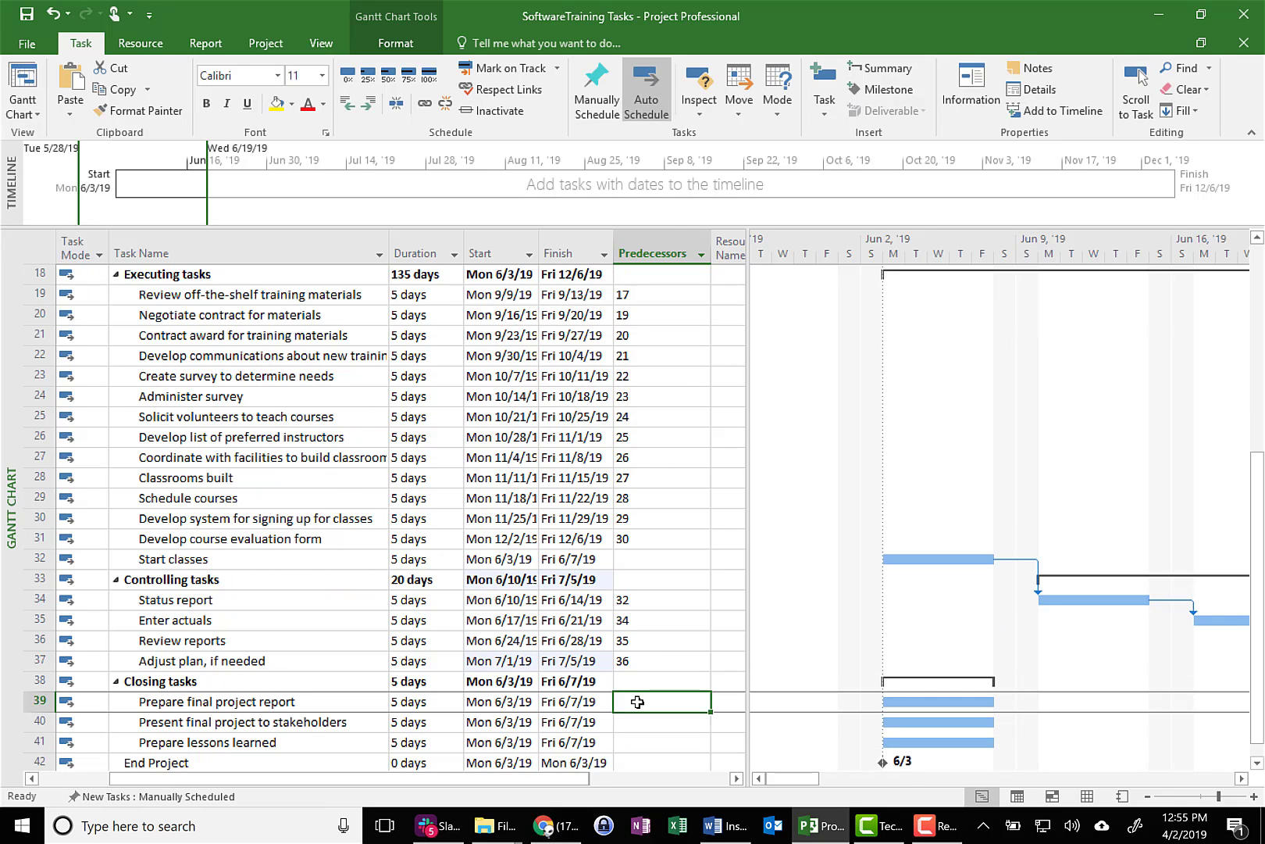
text(37)
key(Return)
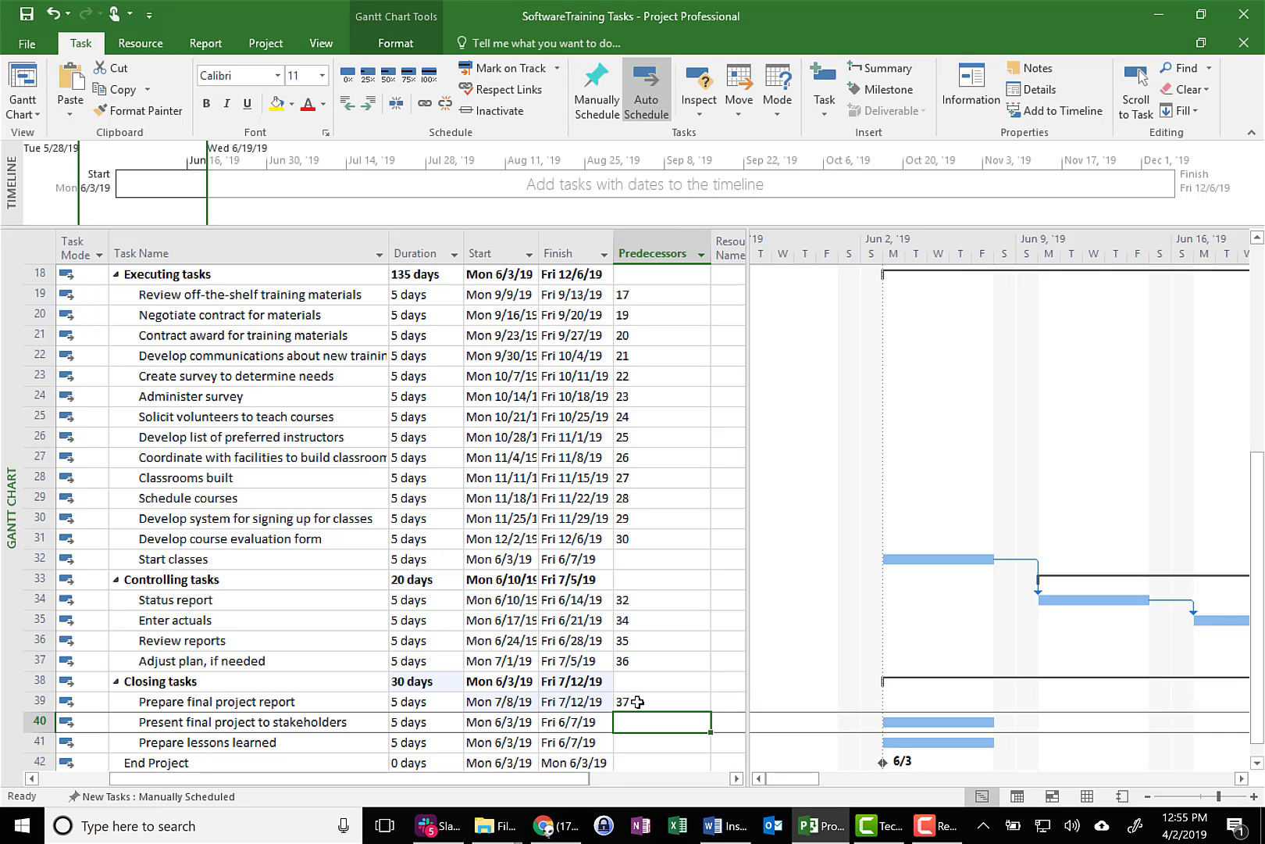
text(39)
key(Return)
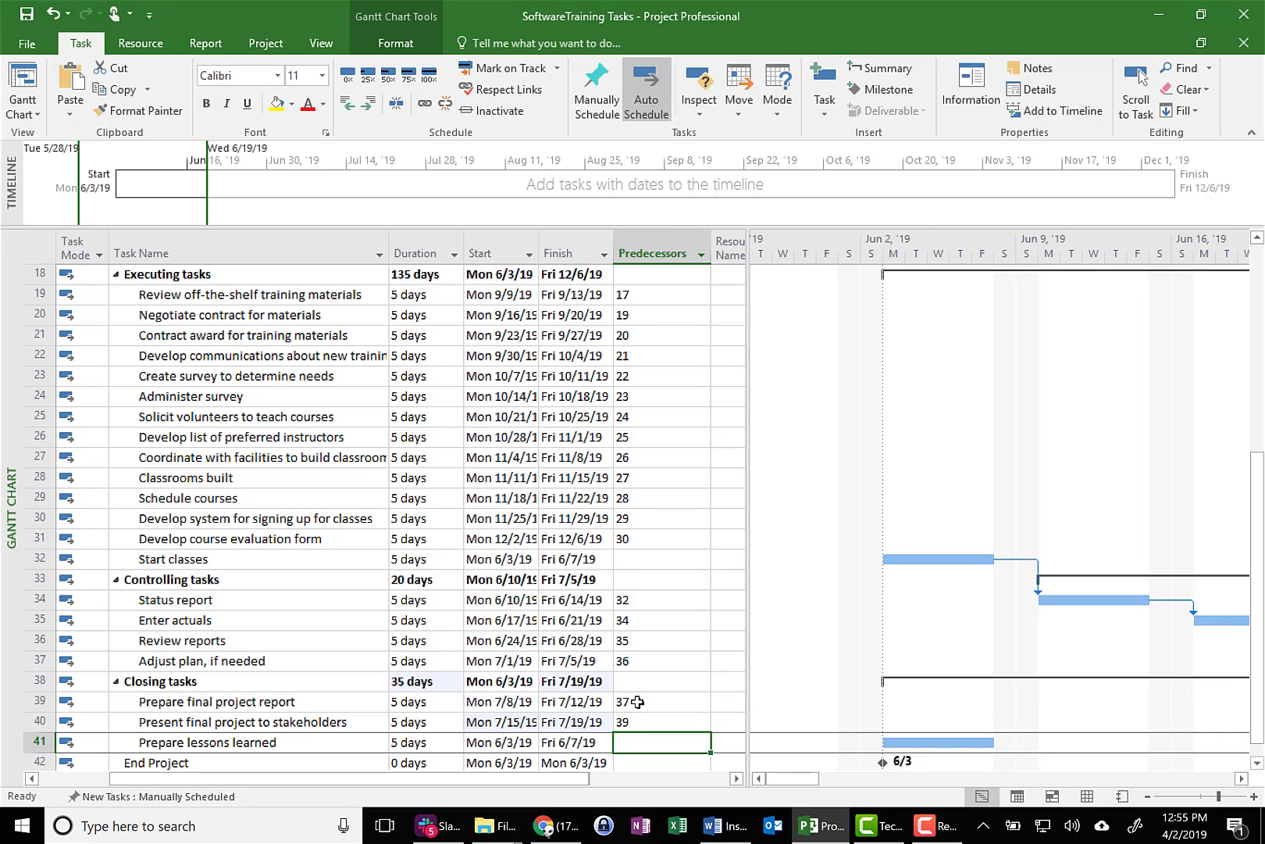
text(40)
key(Return)
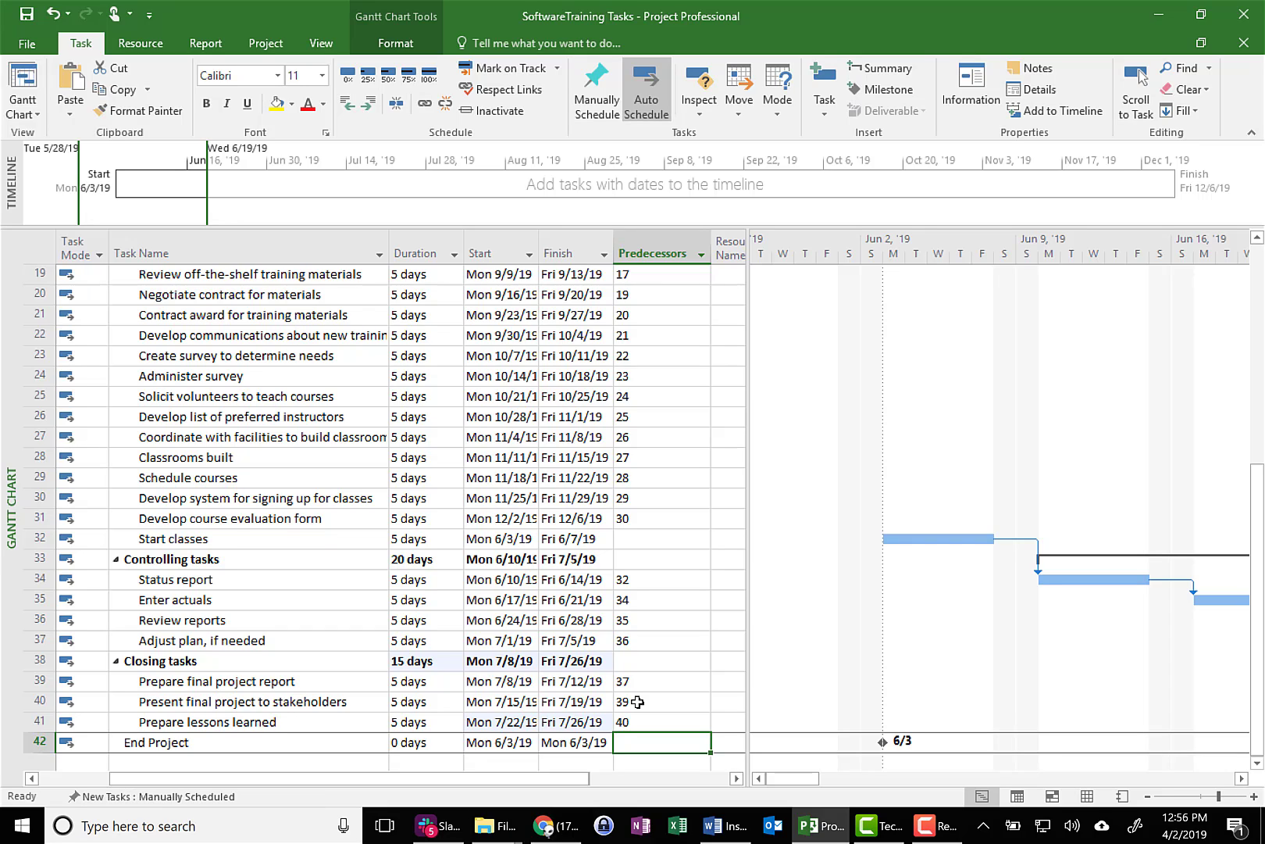
text(41)
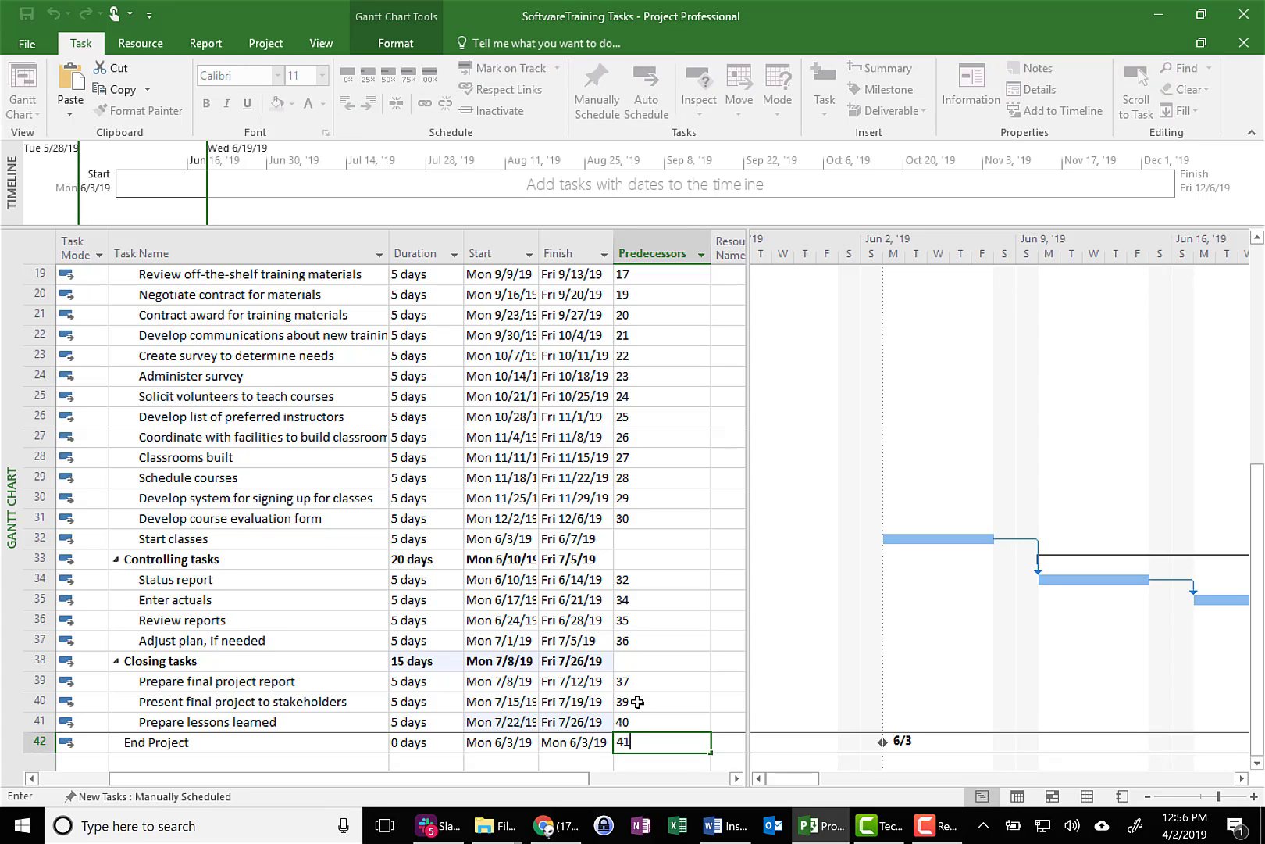
key(Return)
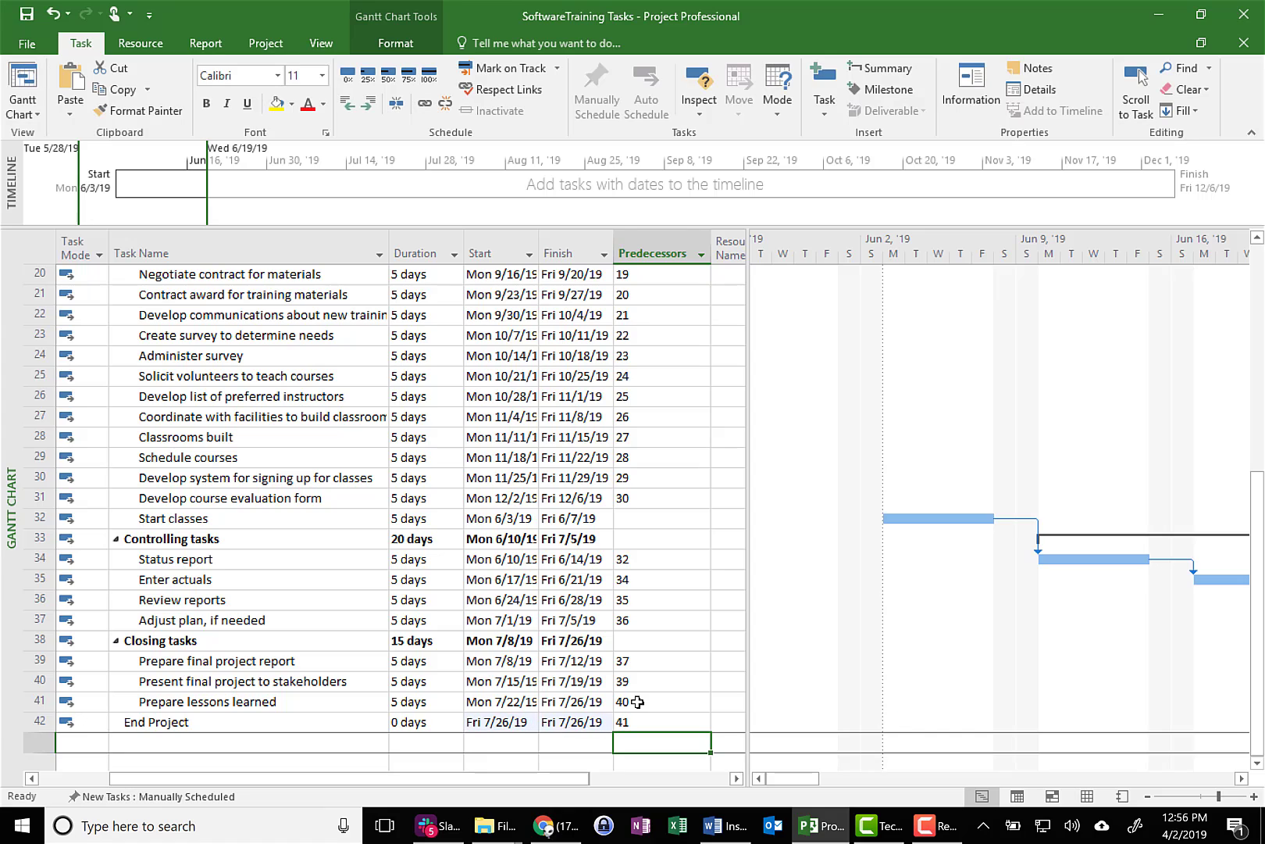
Check the End Project start and finish dates, and enter predecessor 31 for the Start classes task.
click(564, 725)
click(513, 725)
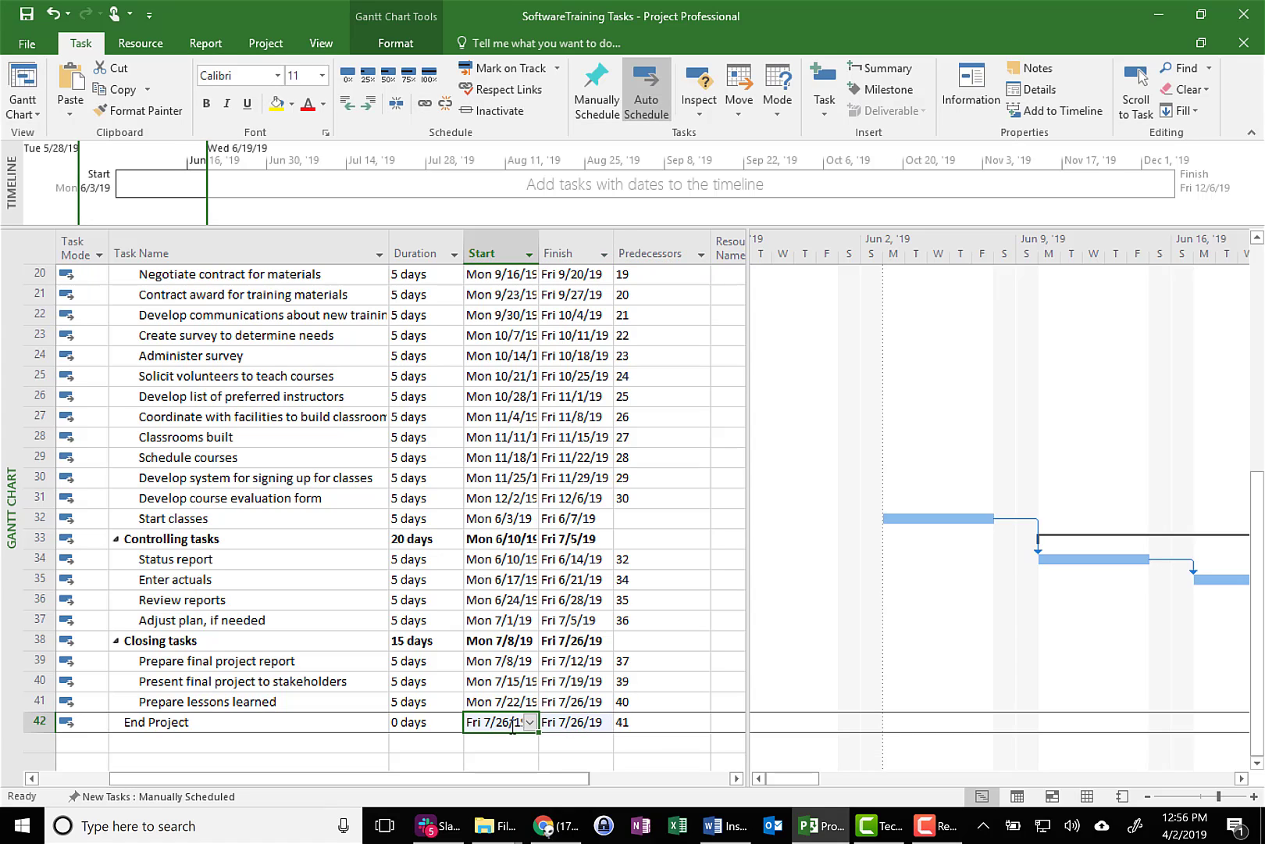
click(562, 725)
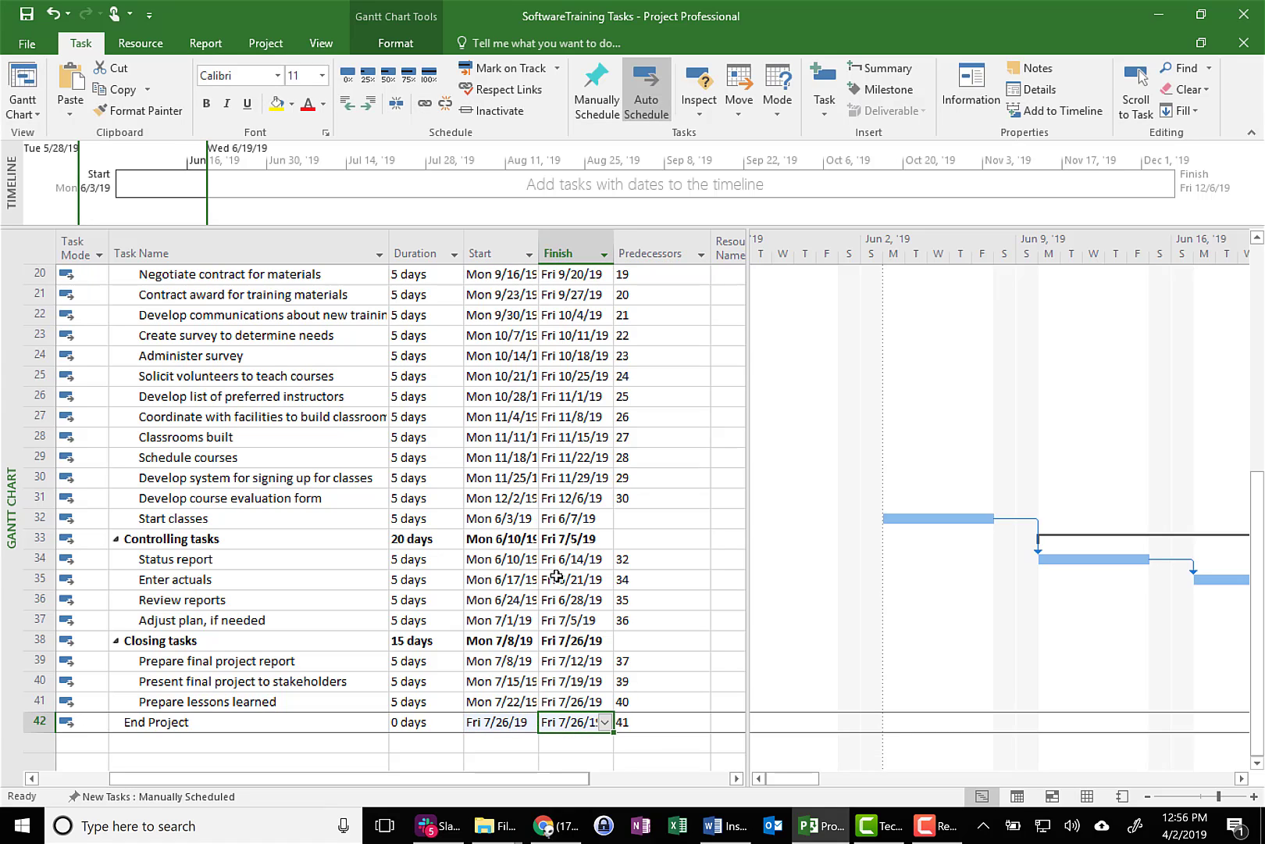
click(625, 518)
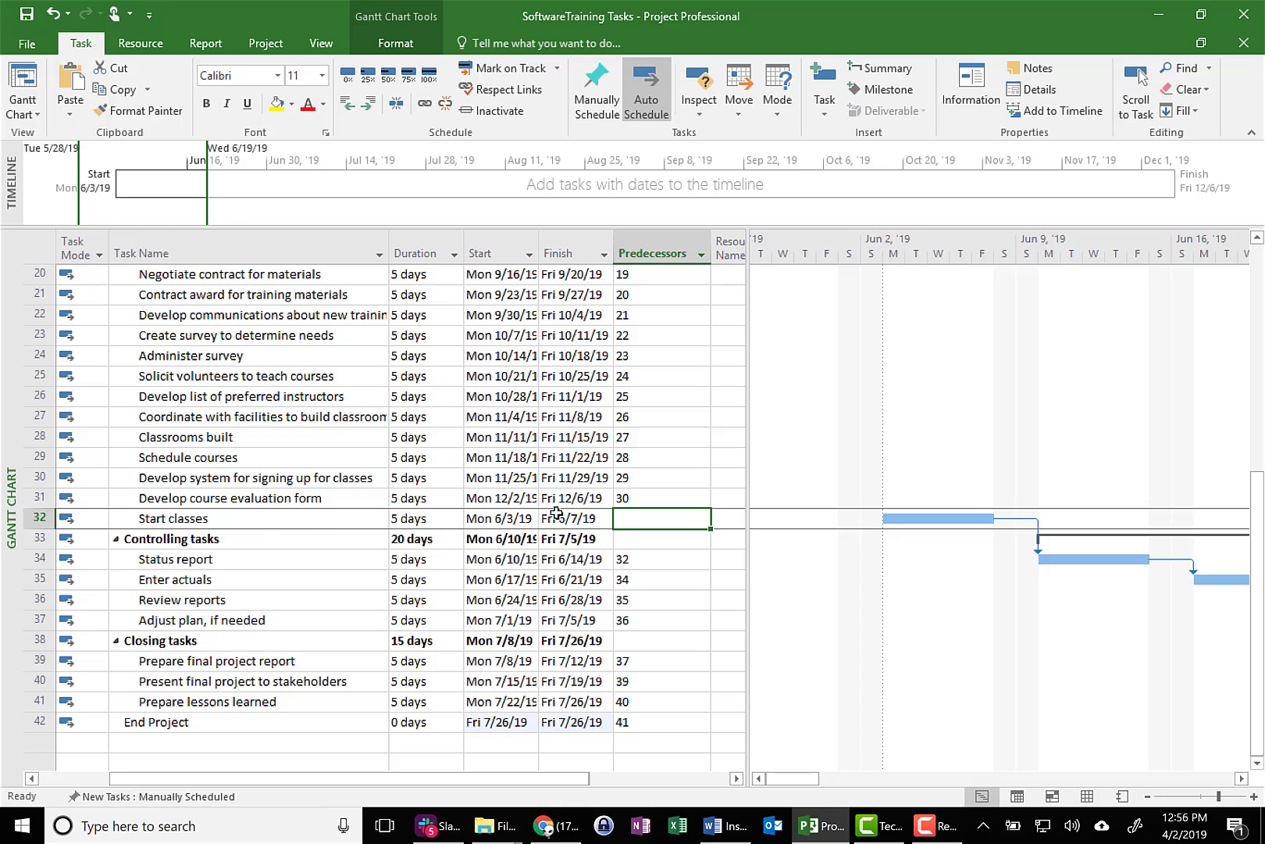
text(3)
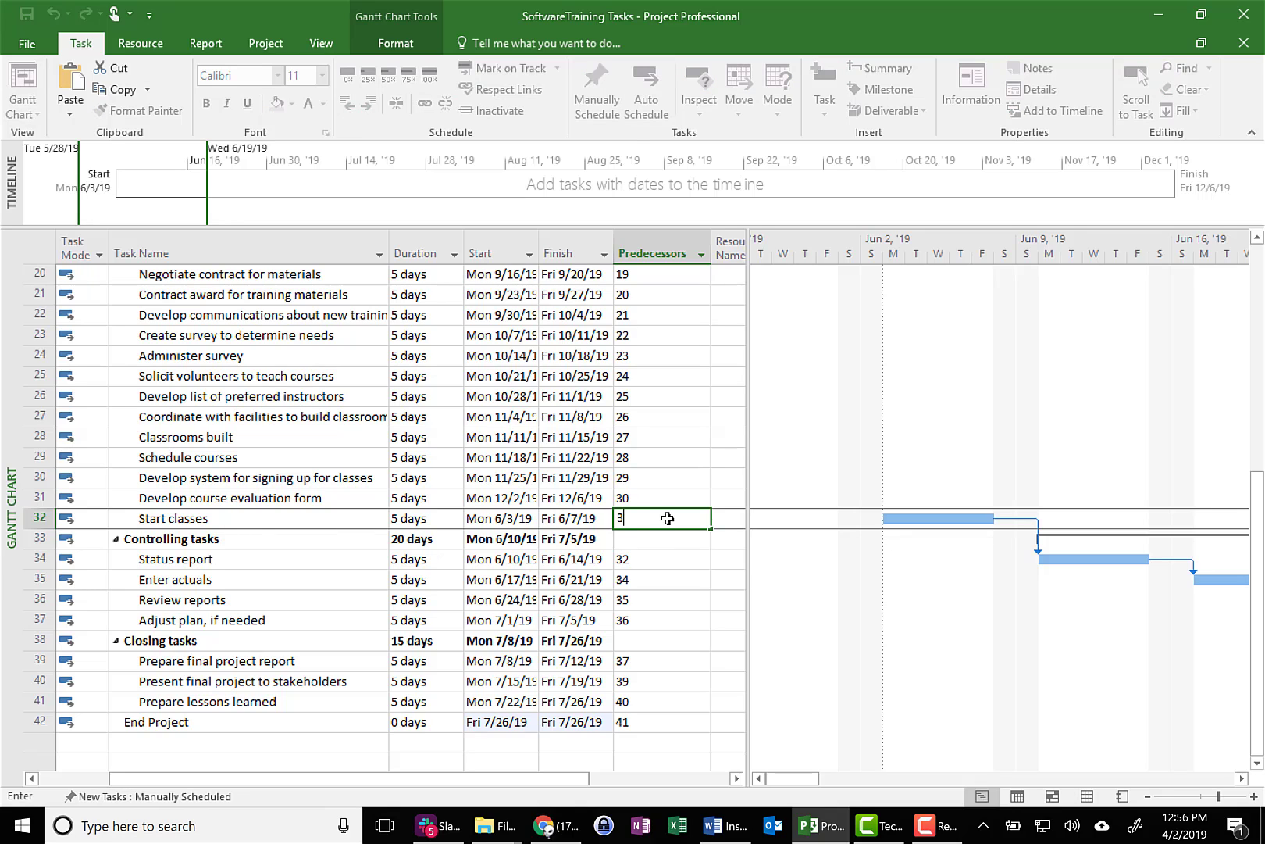
text(1)
key(Return)
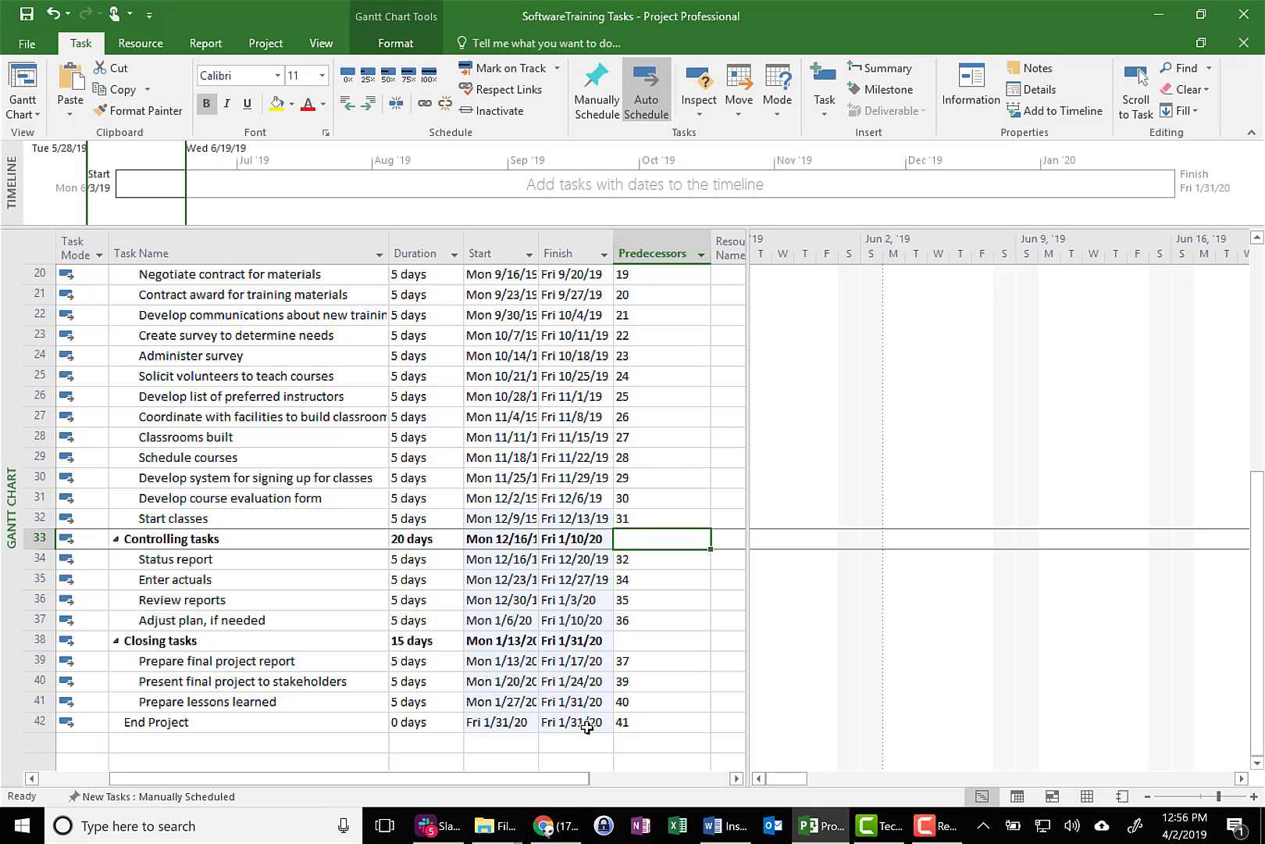
Switch to the assignment instructions in Word and compare their December 2, 2019 end-date limit with the project schedule.
click(717, 825)
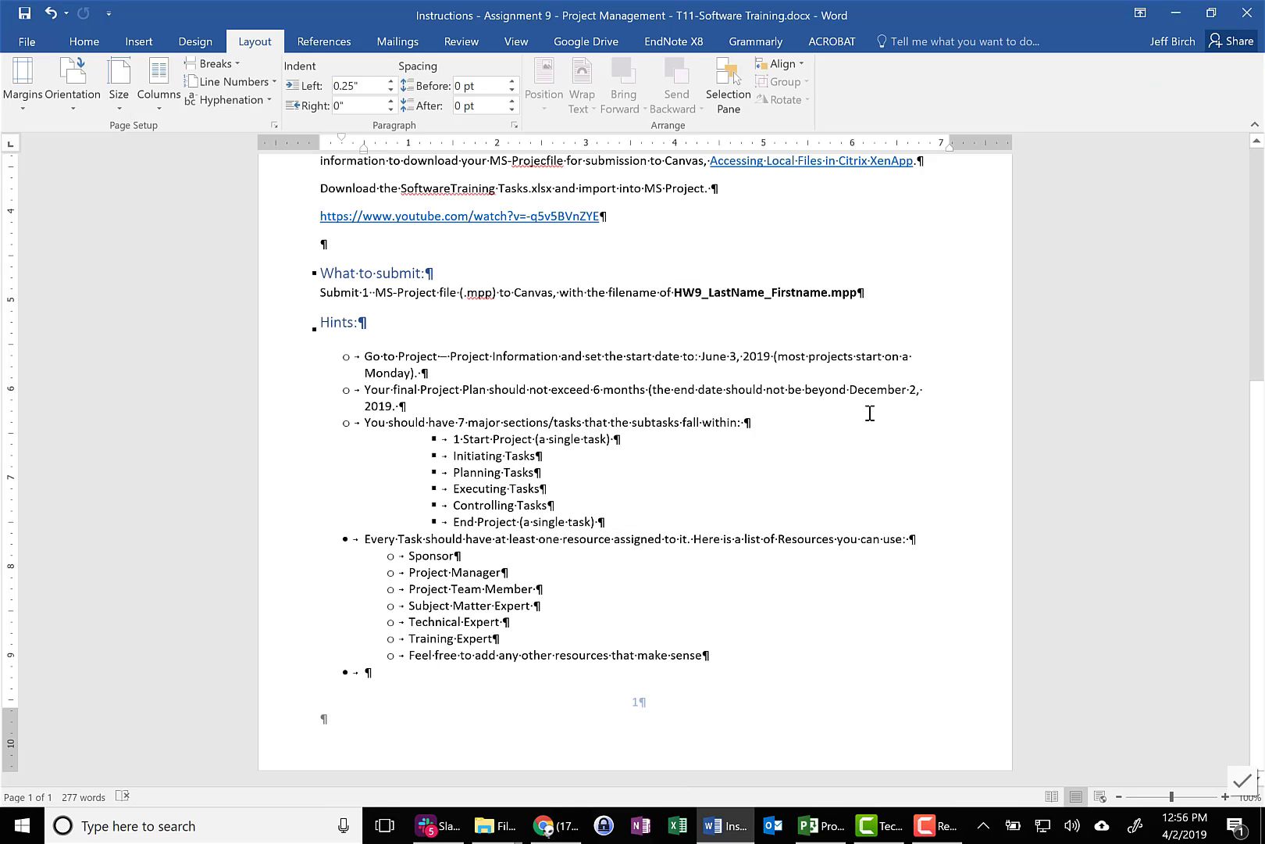
drag(884, 391, 392, 408)
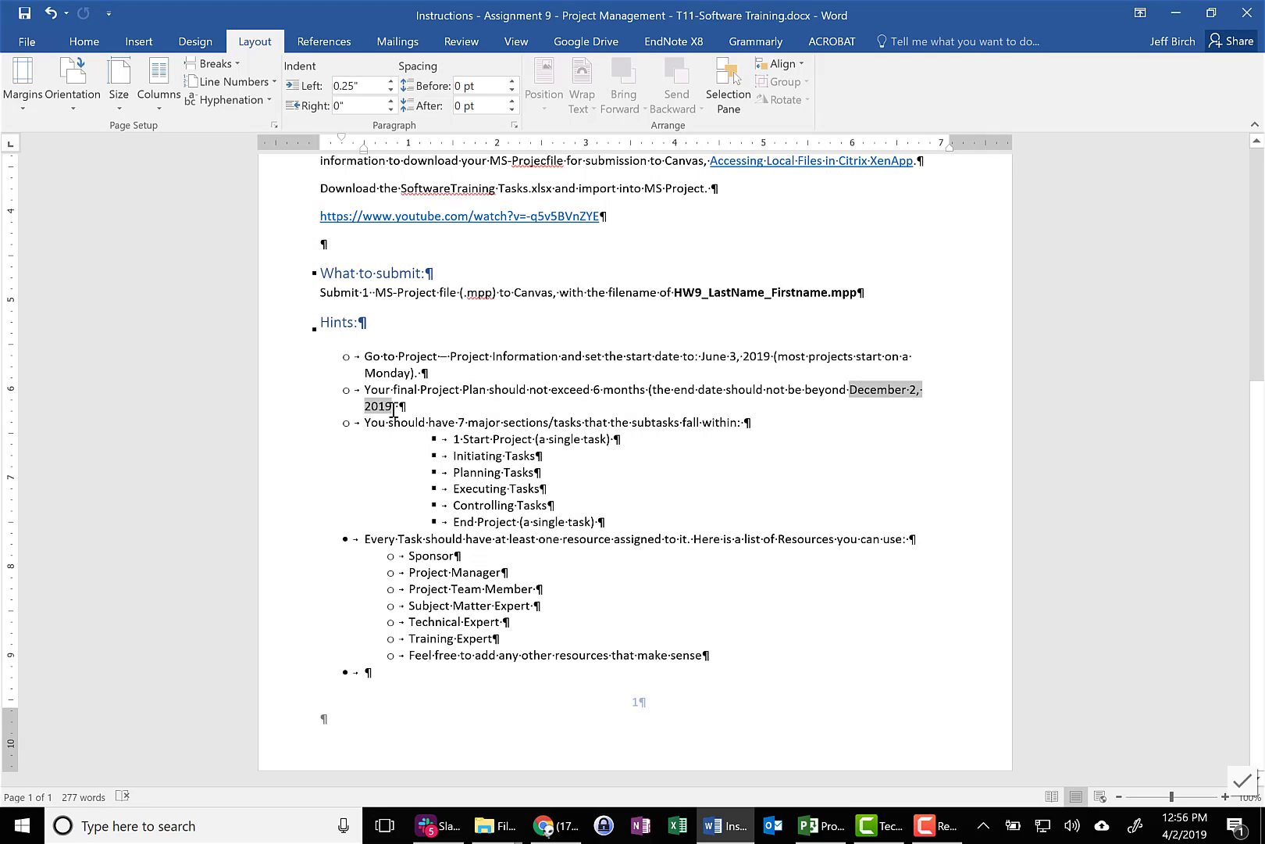
click(820, 824)
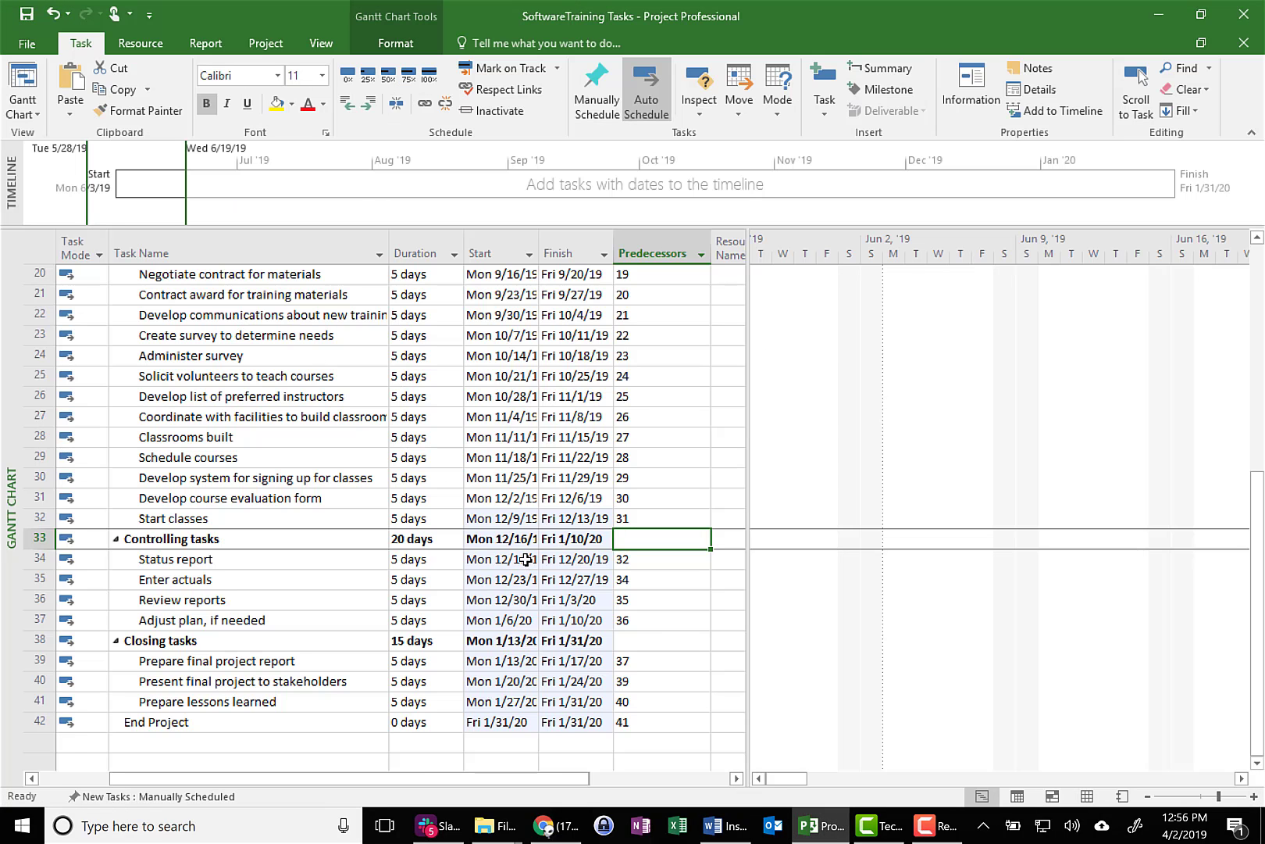
scroll(525, 559, up, 6)
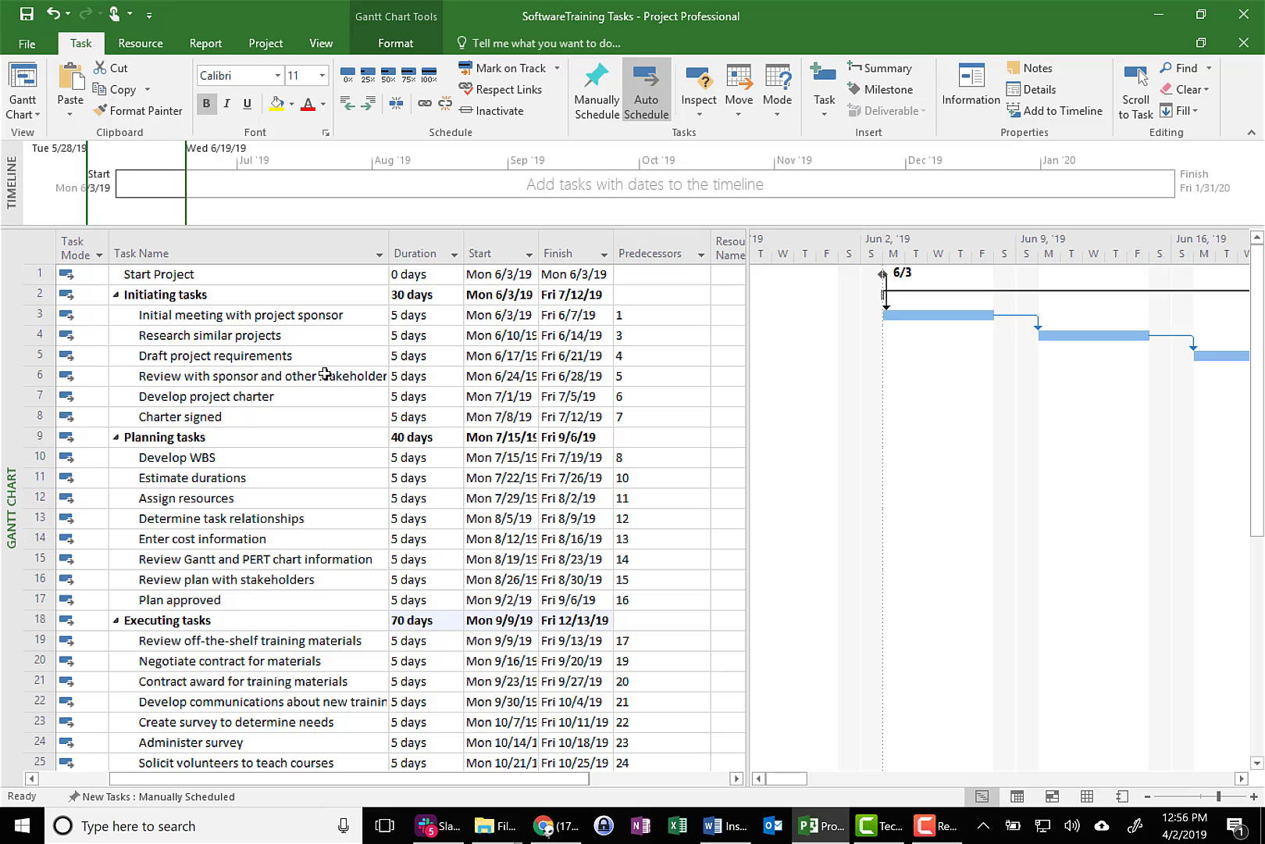
click(713, 826)
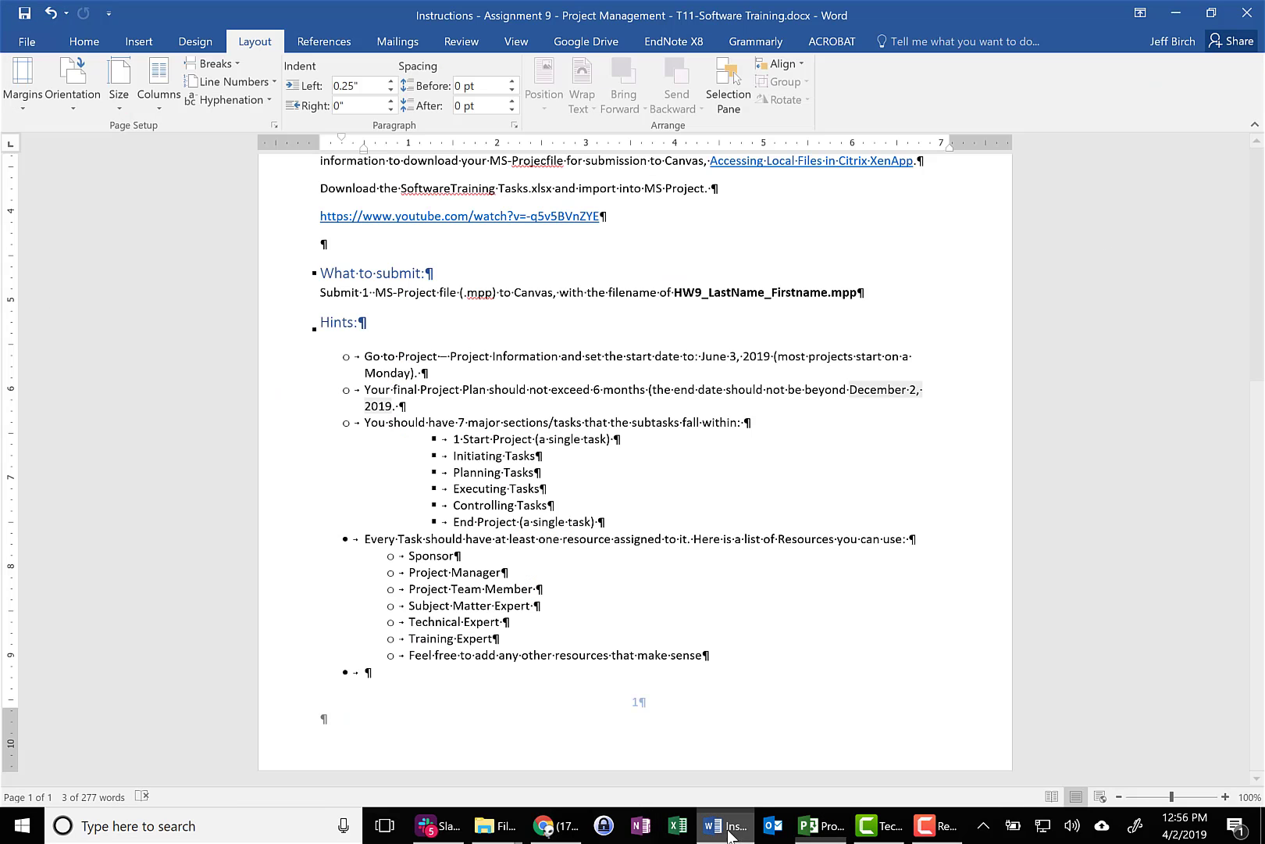
scroll(611, 448, up, 5)
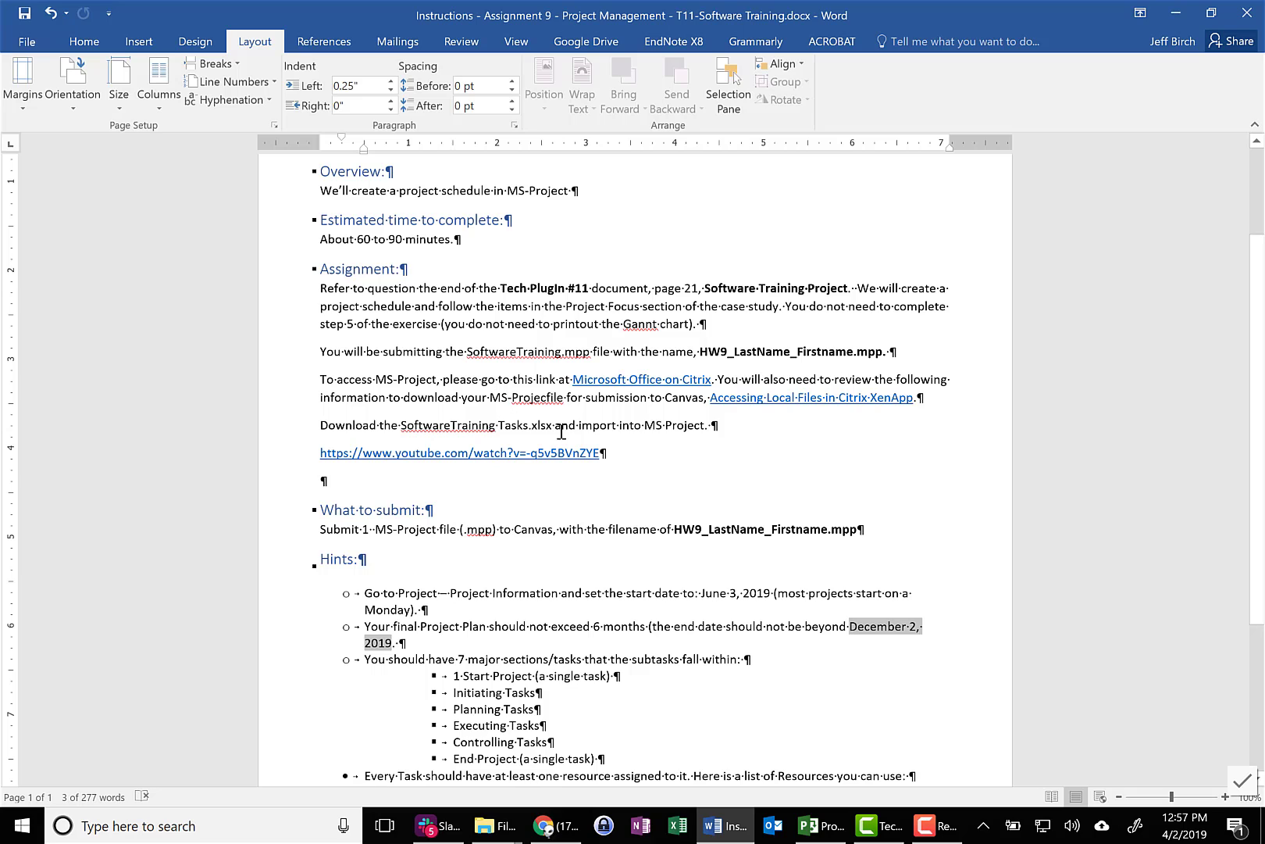
scroll(583, 453, down, 3)
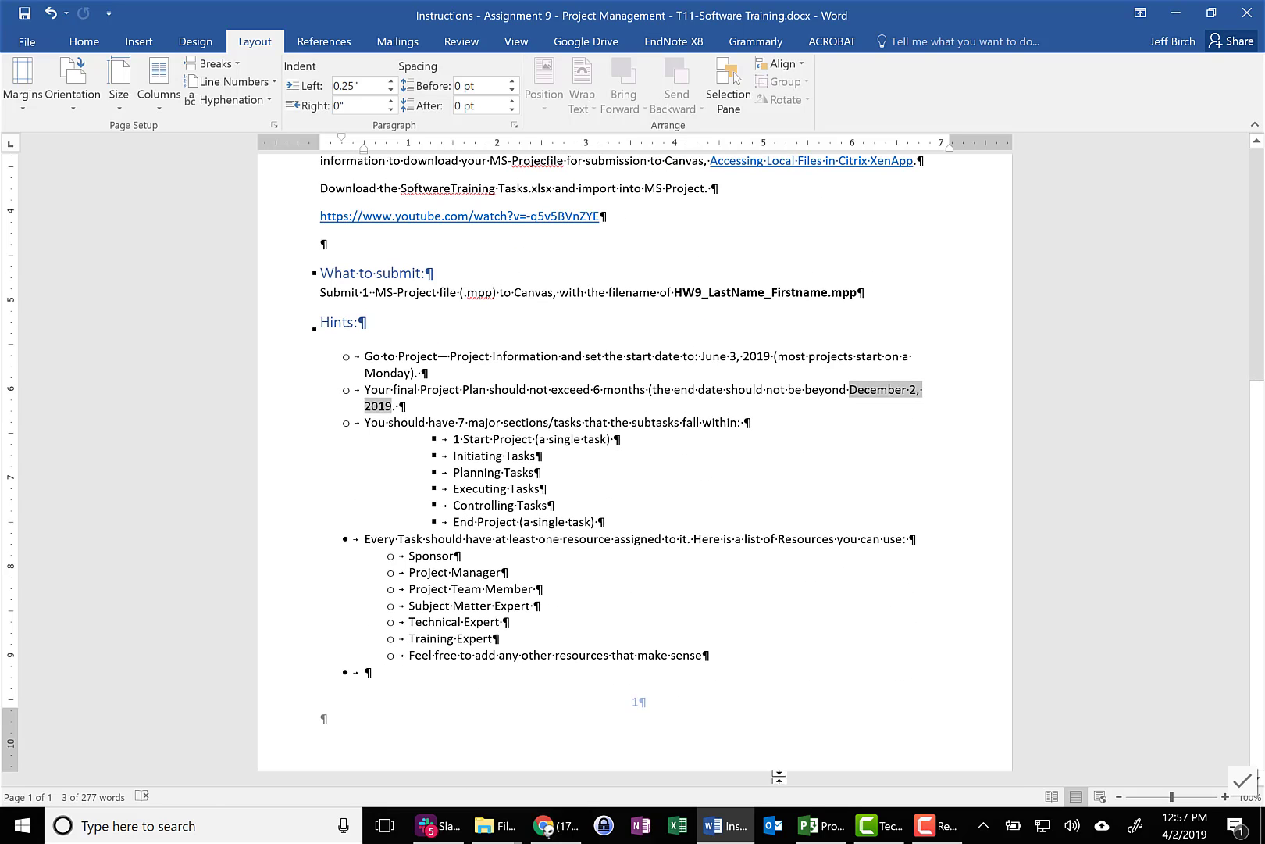
Return to the Microsoft Project schedule and fit the Start and Finish column widths to their dates.
click(813, 834)
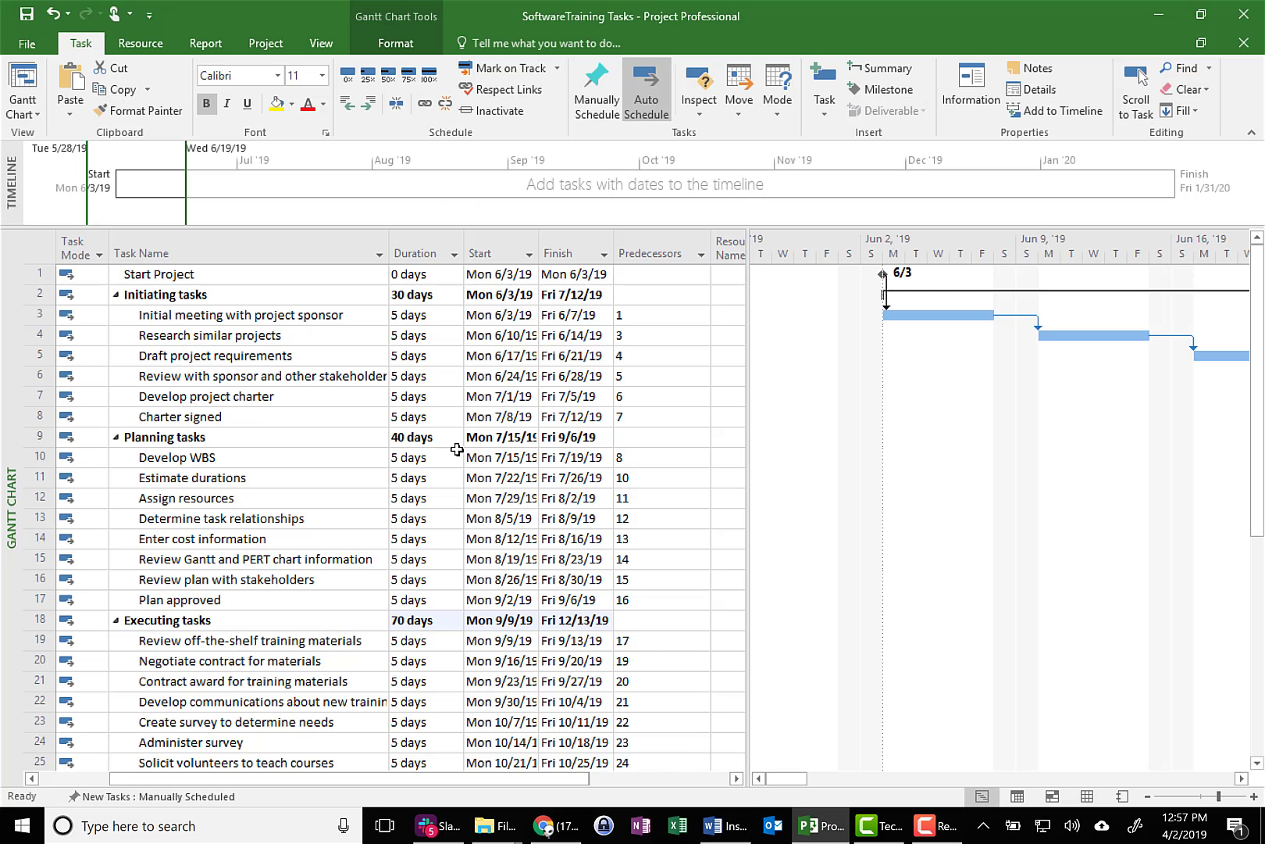
double_click(538, 247)
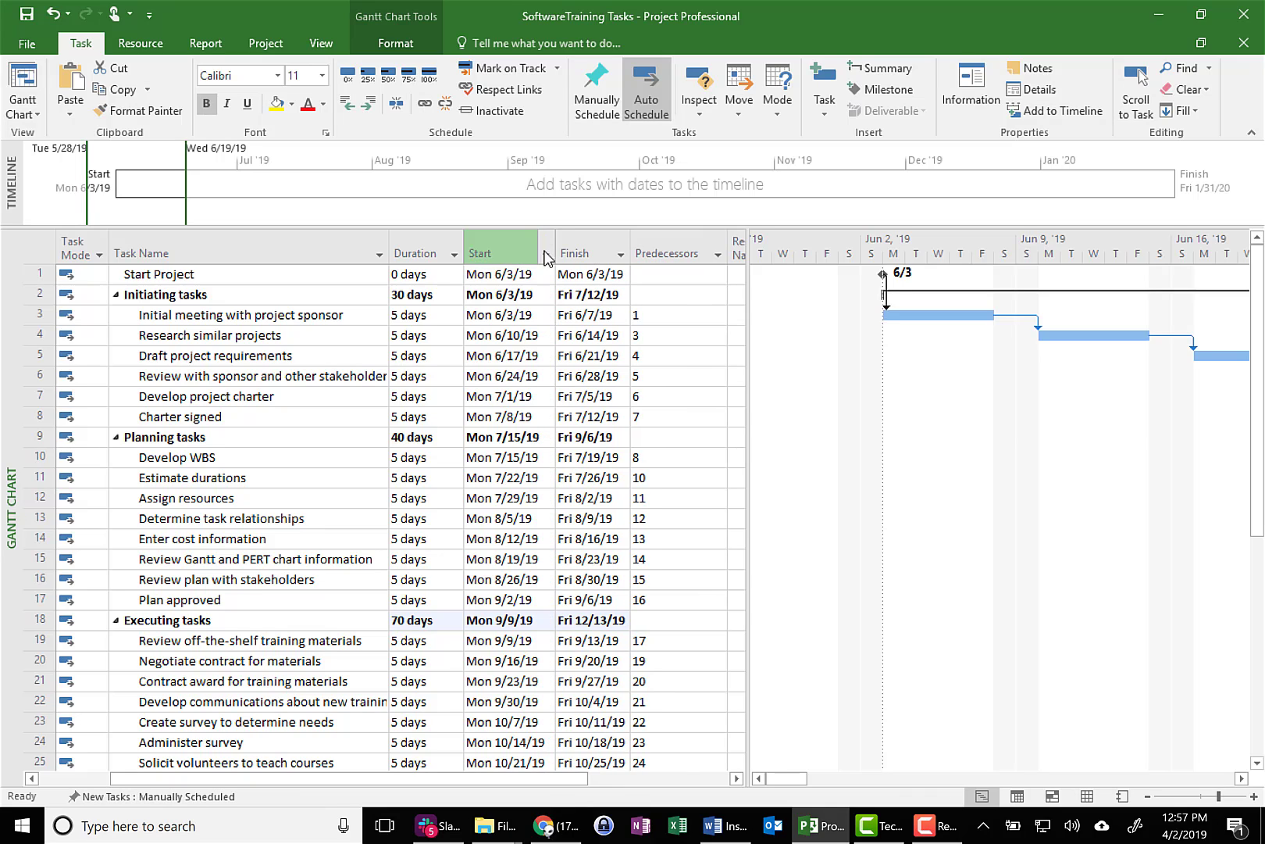
double_click(631, 249)
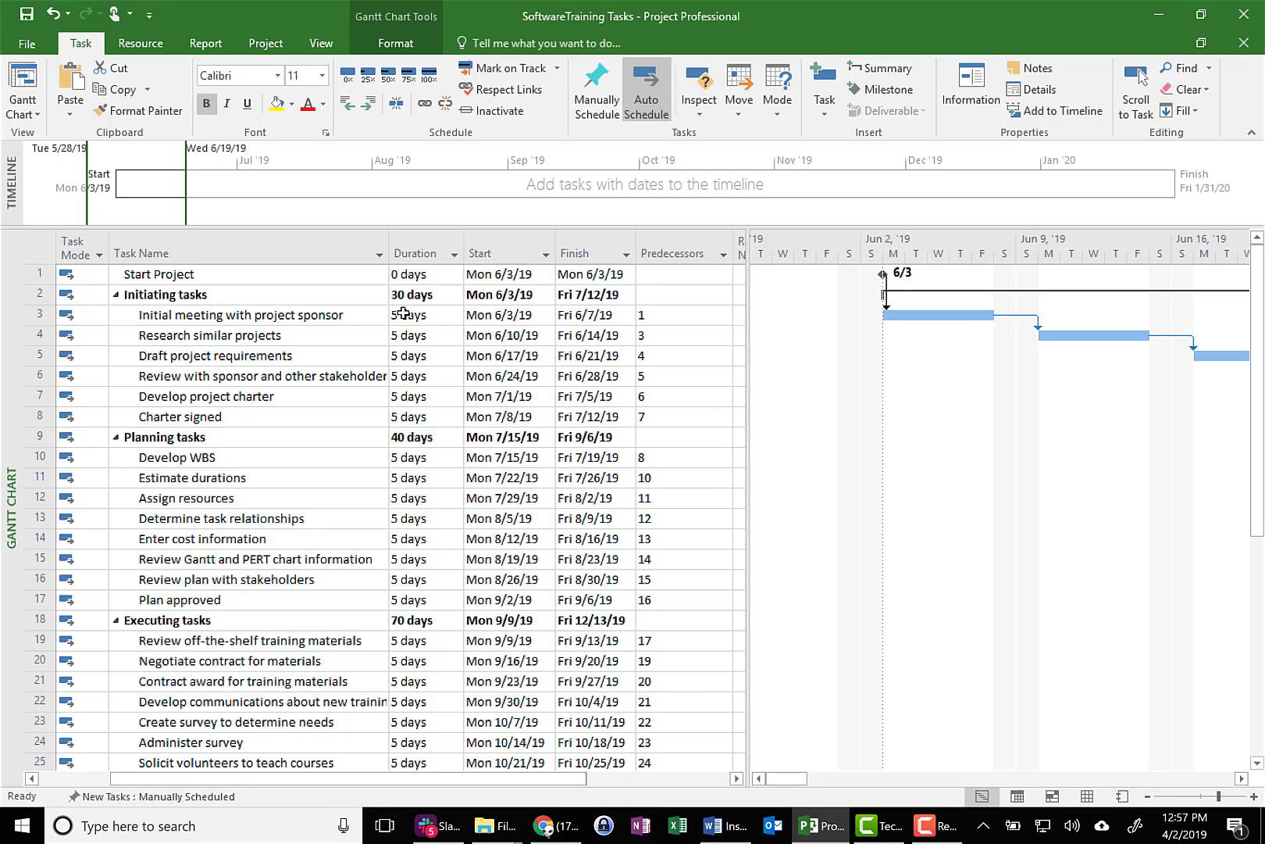
Set the durations of the Initiating tasks Initial meeting with project sponsor and Charter signed to 1 day each.
click(261, 315)
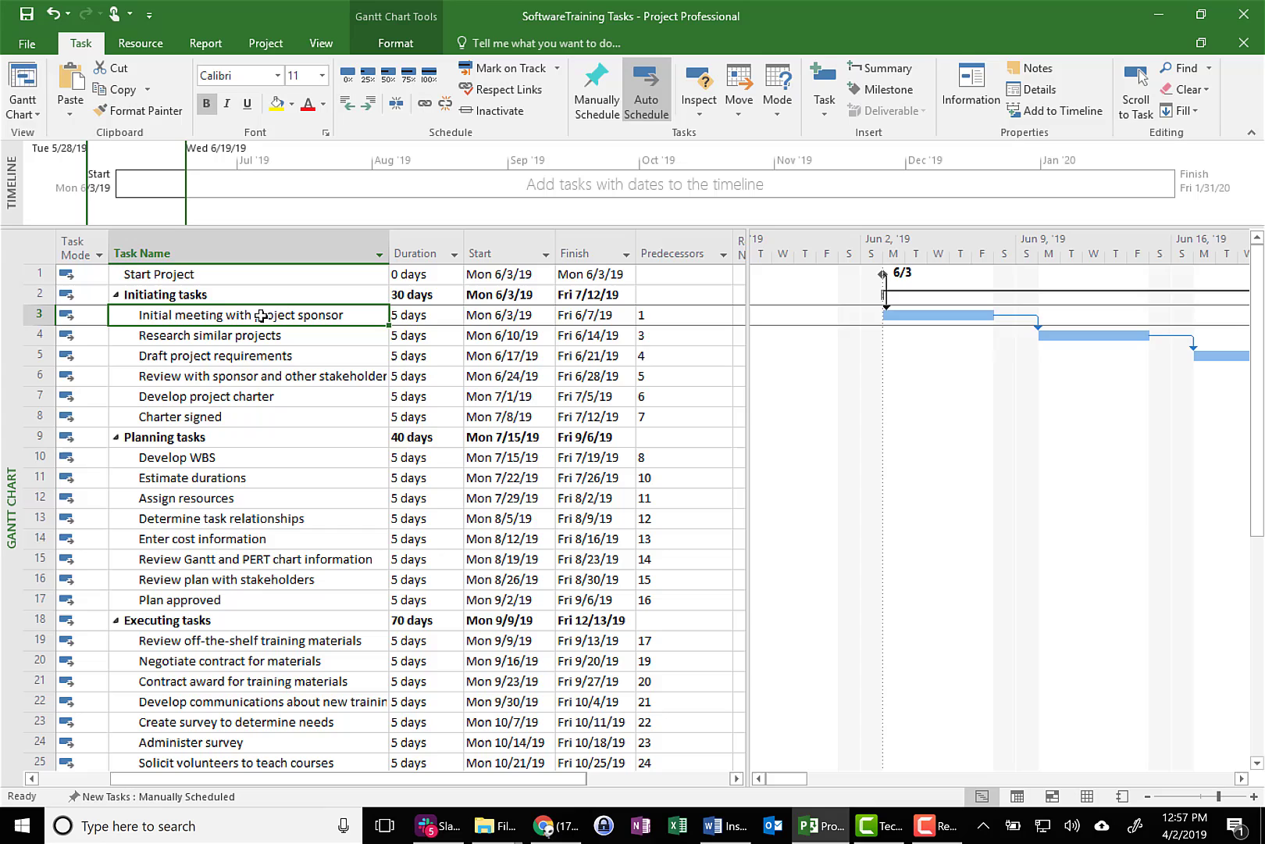
click(406, 317)
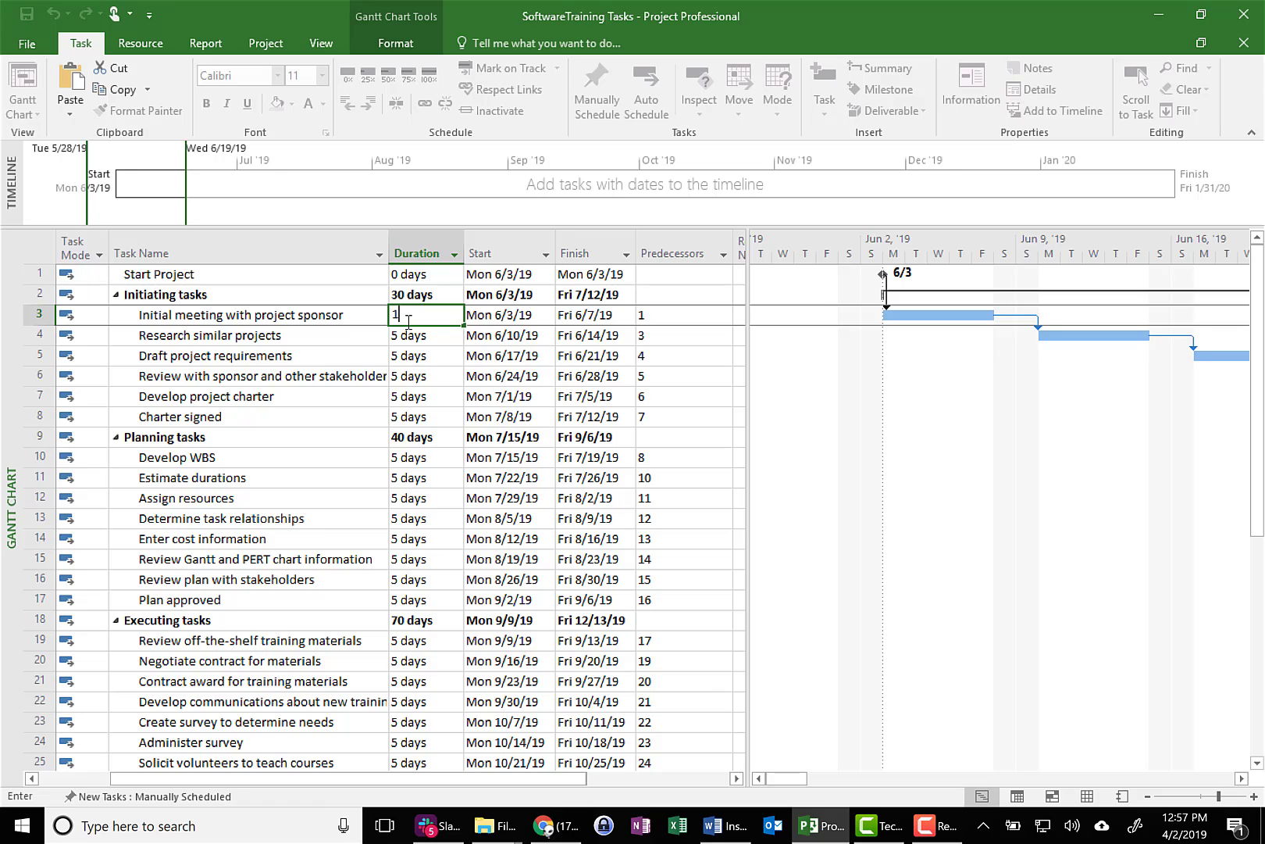
text(1)
key(Return)
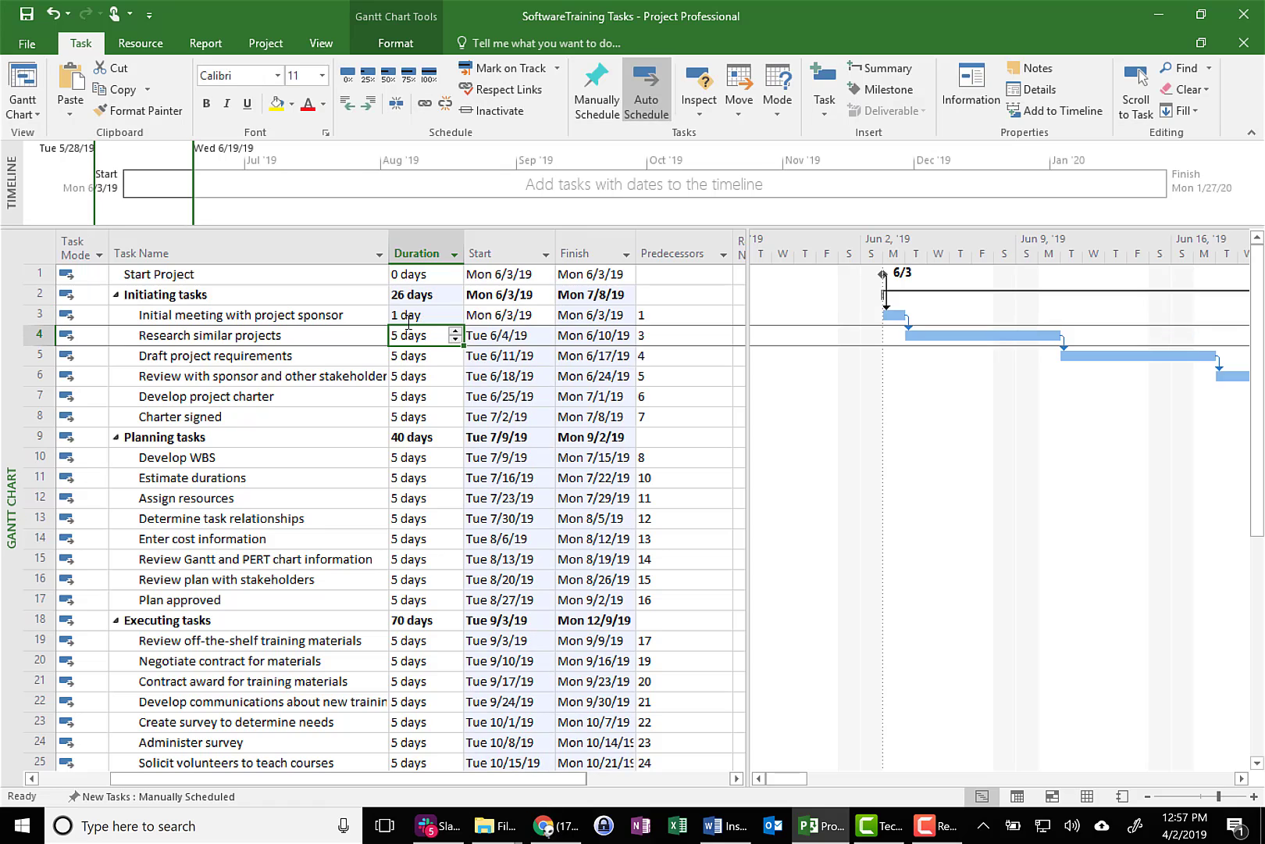
click(414, 418)
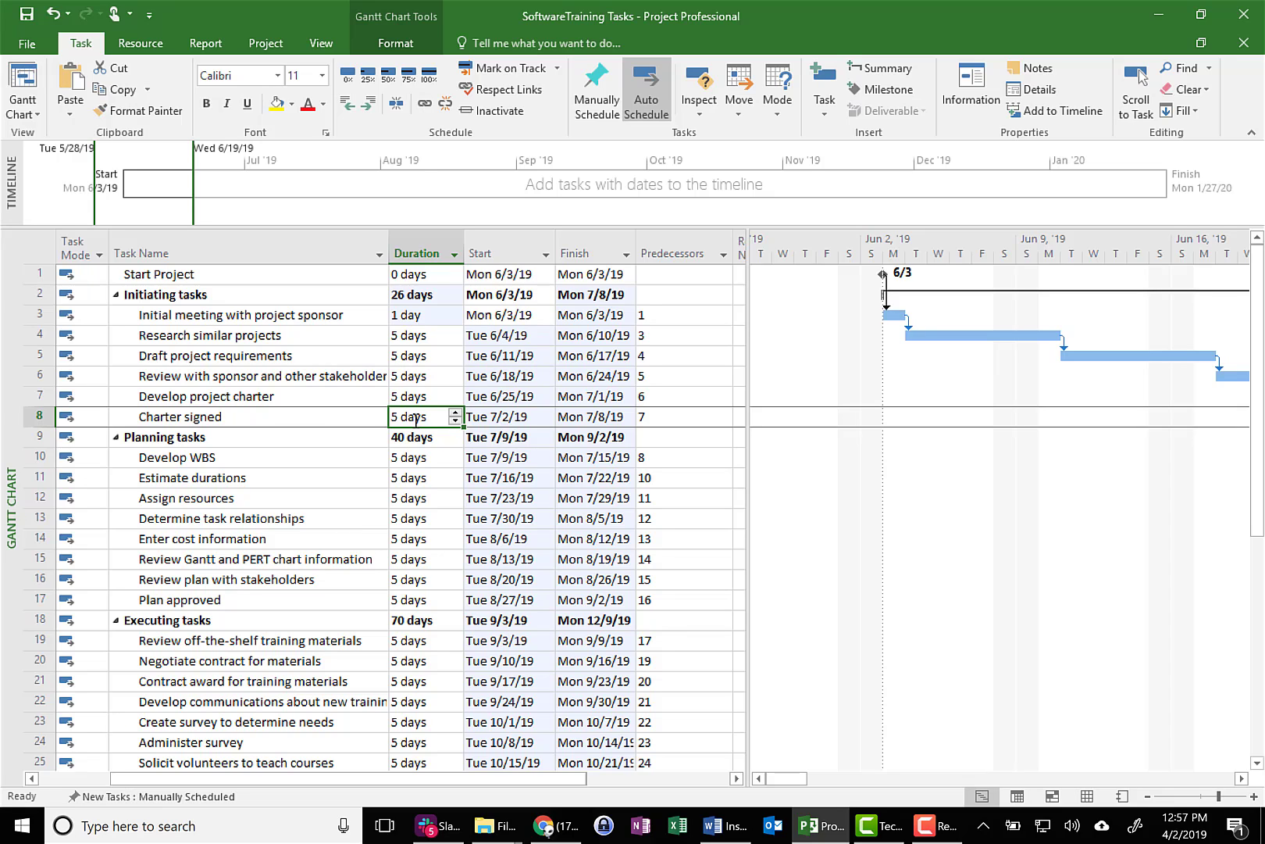
text(1)
key(Return)
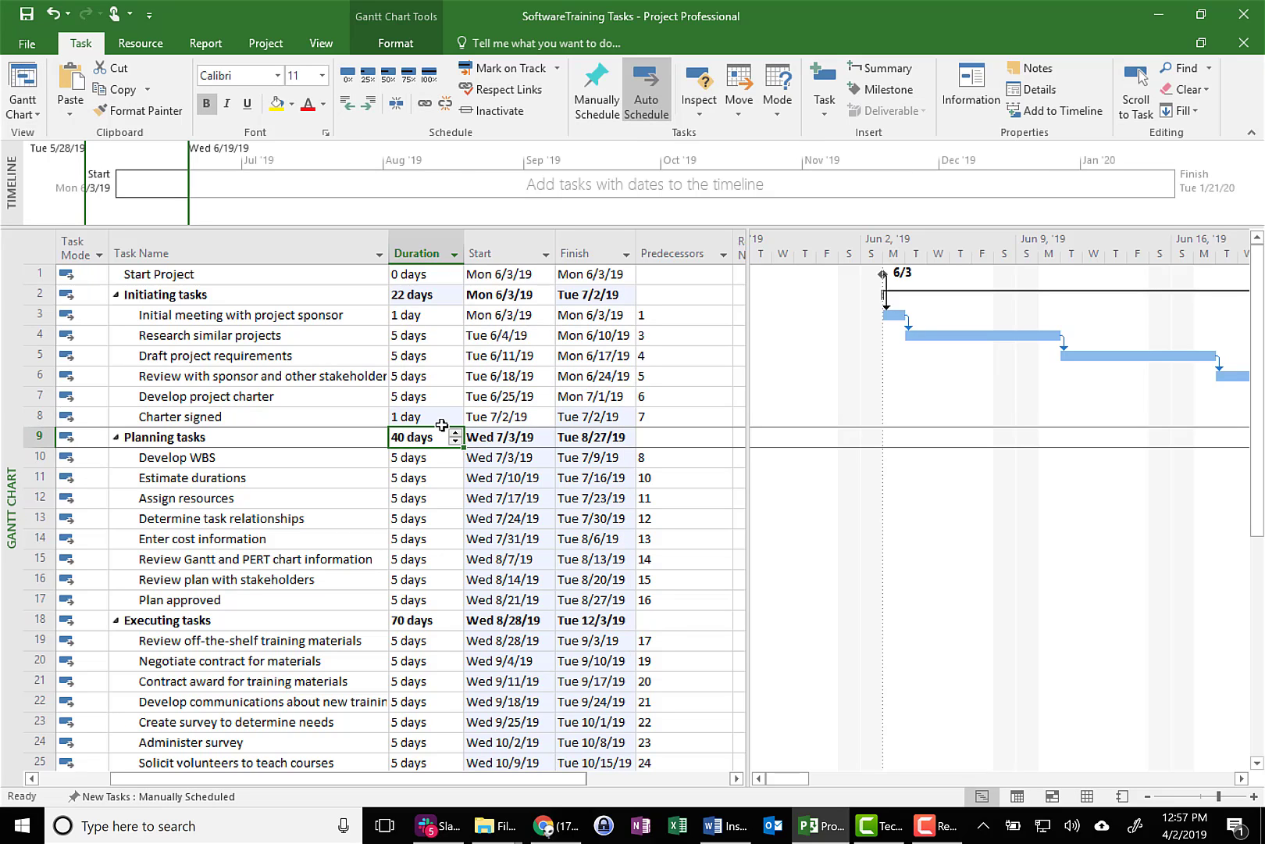